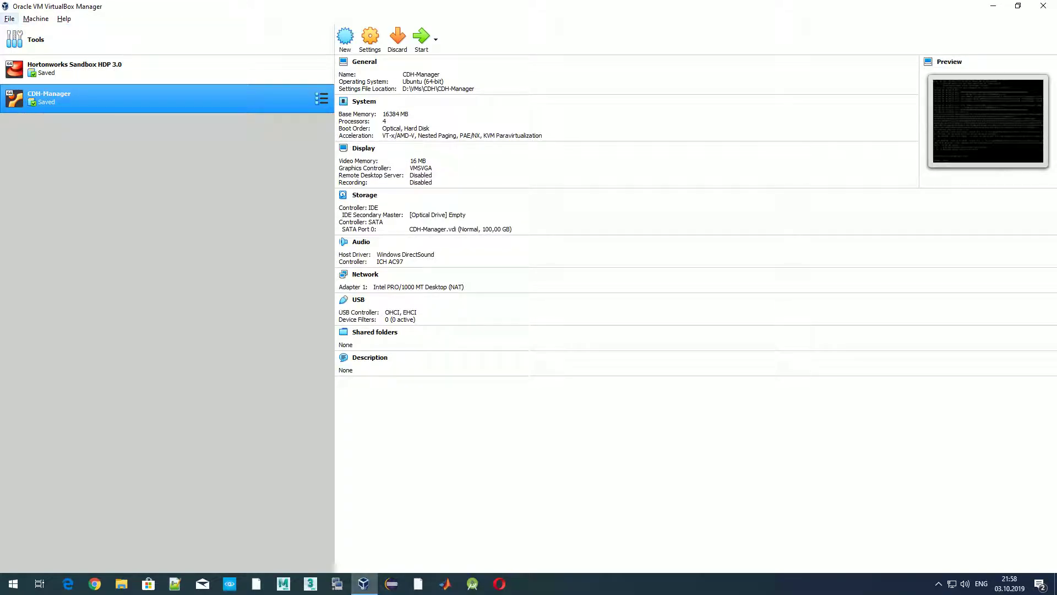
Add a new NAT network in VirtualBox's global network preferences
click(10, 19)
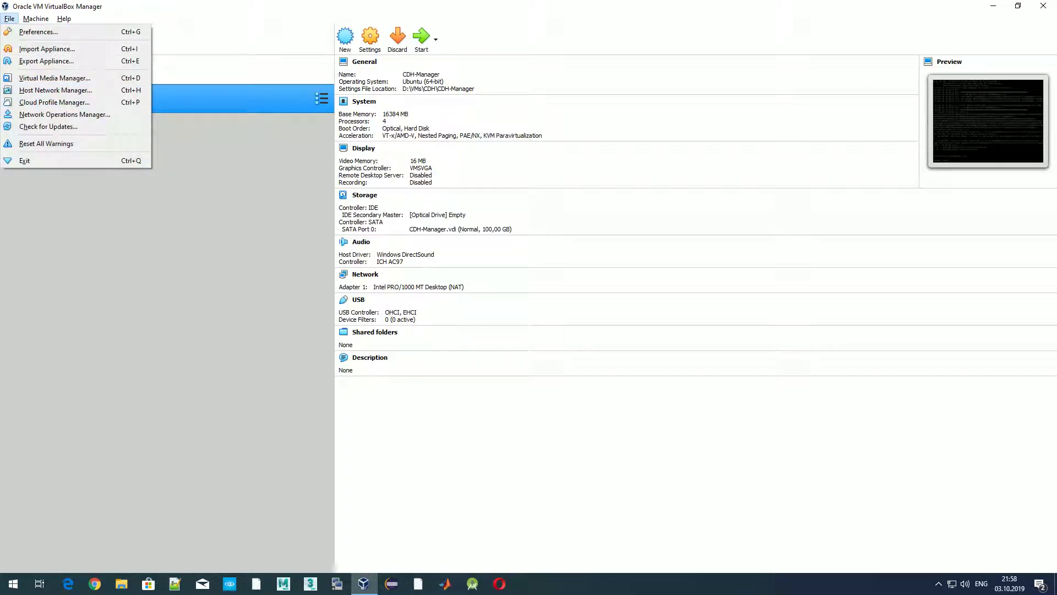
mouse_move(36, 19)
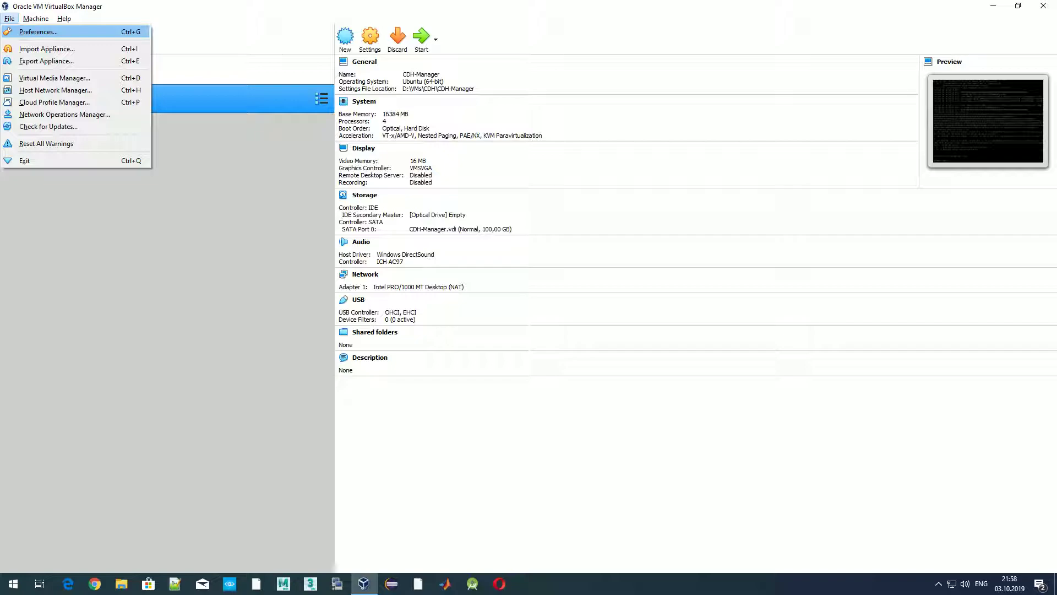
click(39, 32)
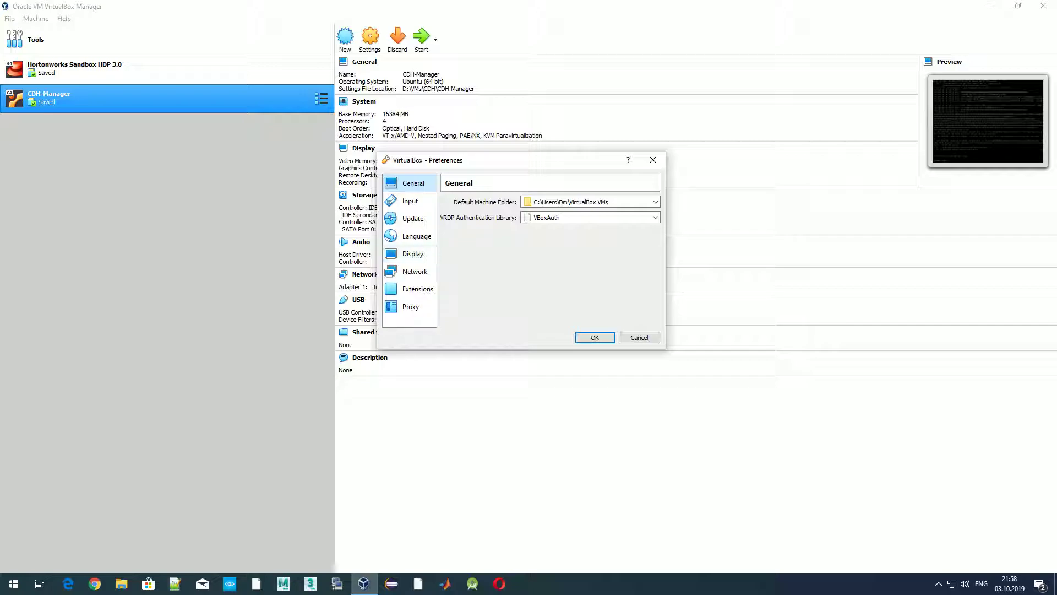
click(414, 271)
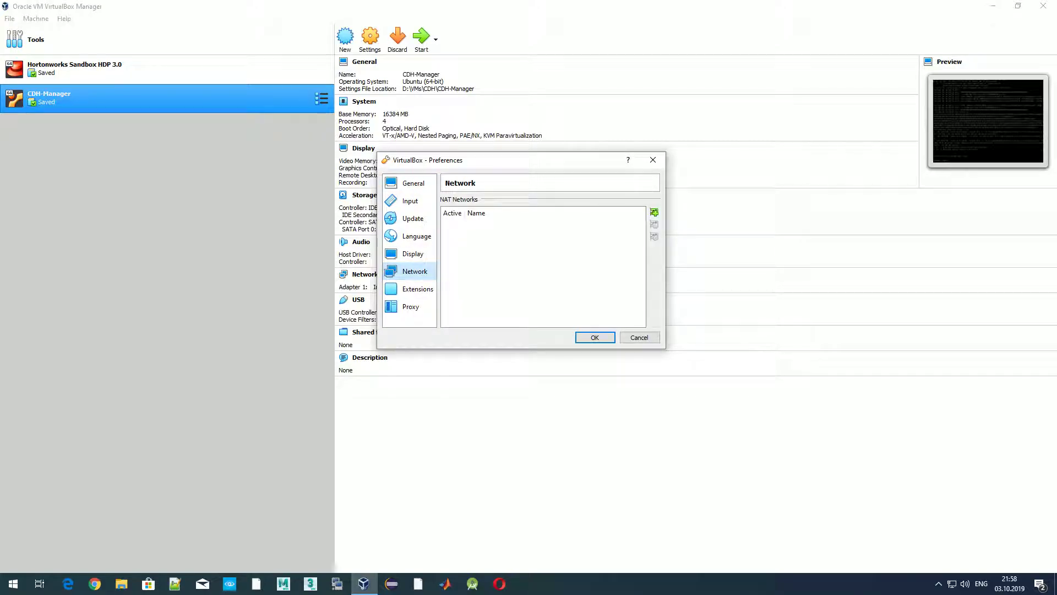
click(655, 213)
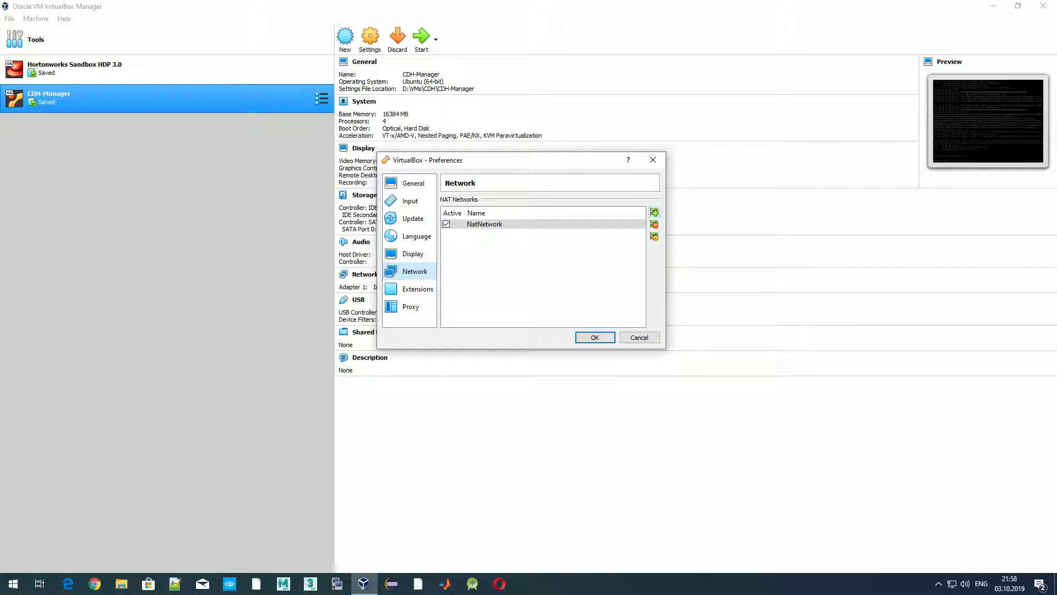
Rename the new NAT network to "CDH Network" and save the preferences
double_click(484, 224)
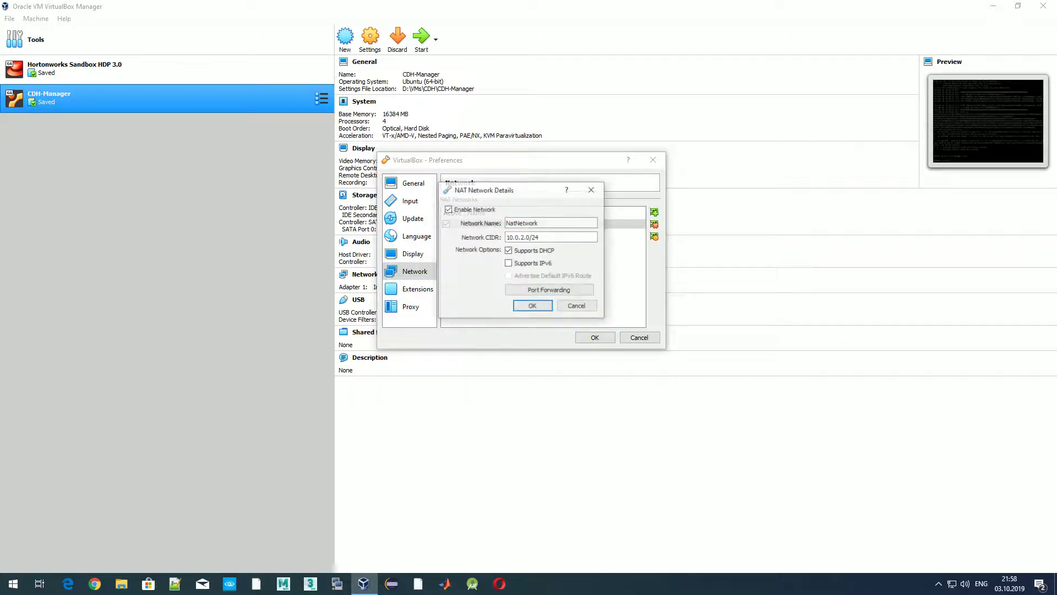
double_click(522, 223)
text(CDH Network)
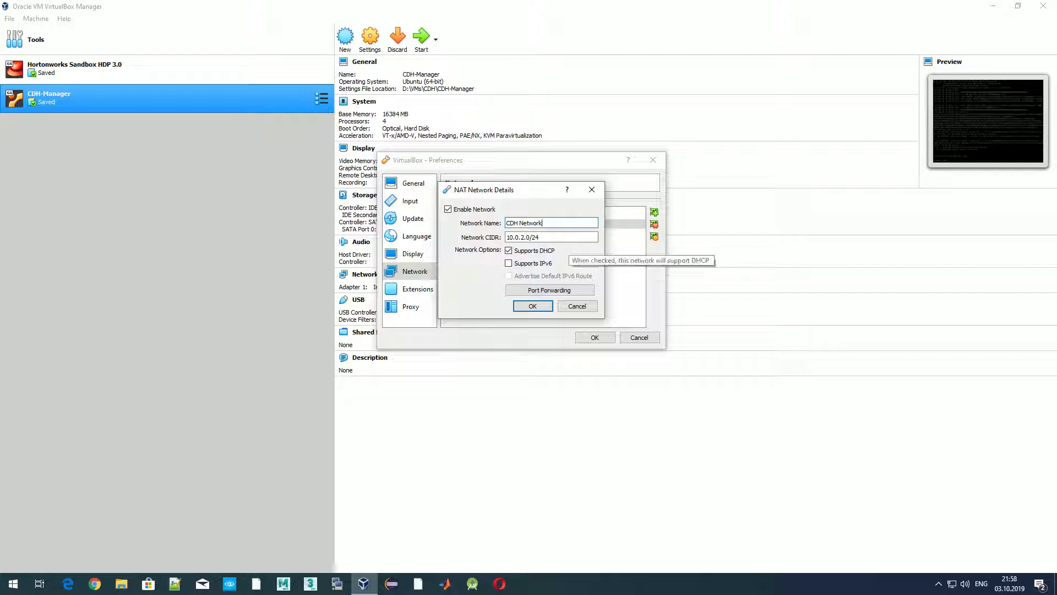
key(Tab)
click(550, 237)
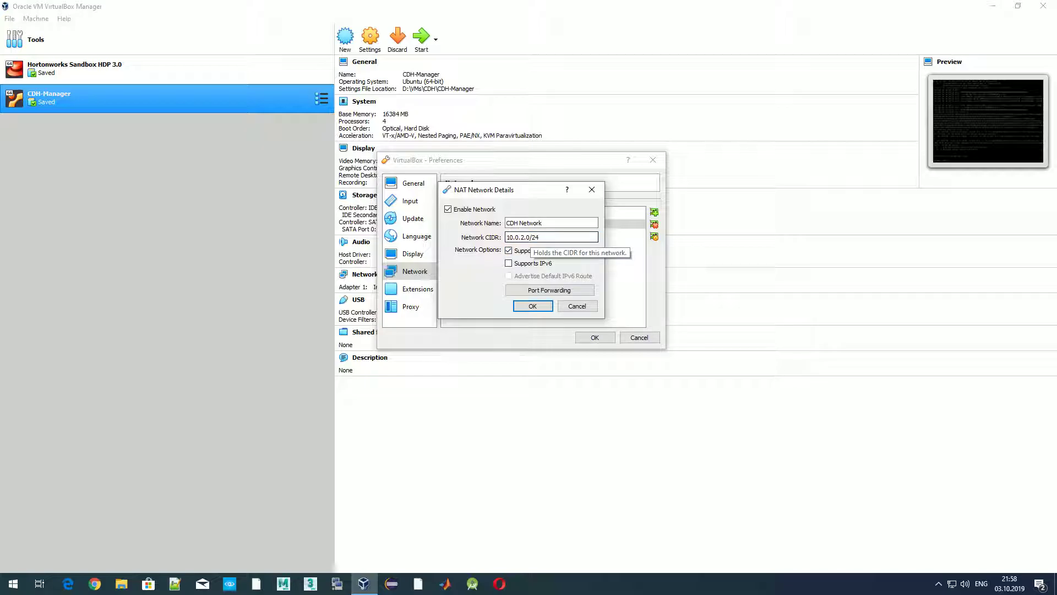
drag(524, 237, 505, 237)
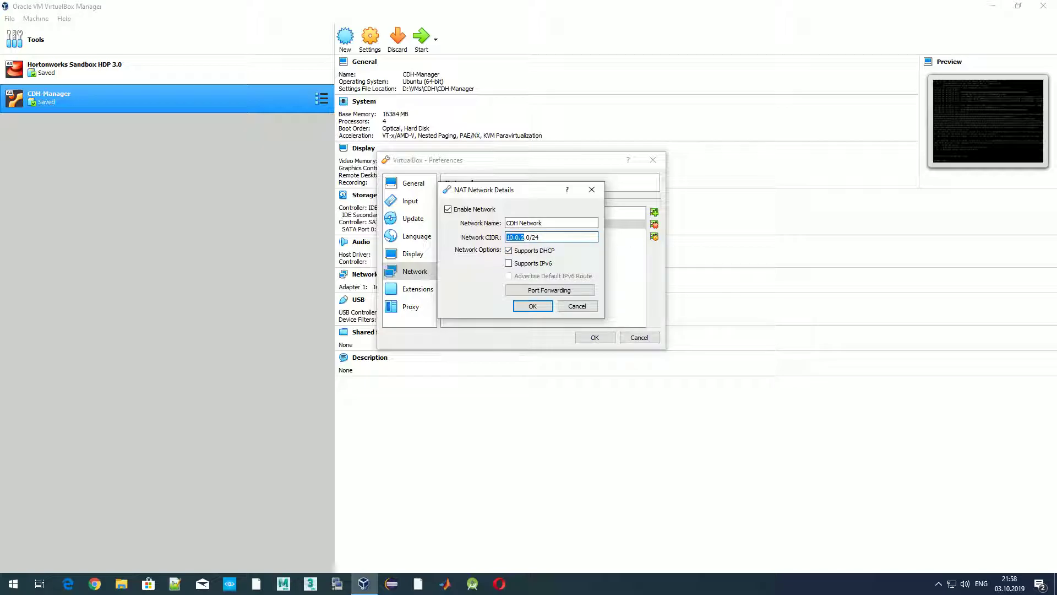
click(543, 237)
drag(525, 238, 505, 237)
click(549, 237)
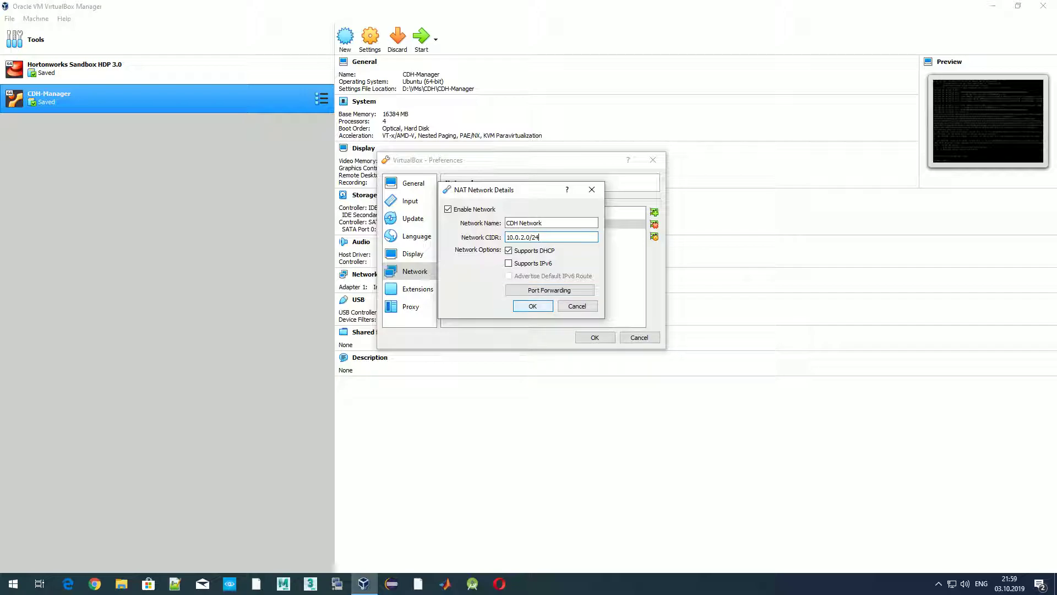
key(Return)
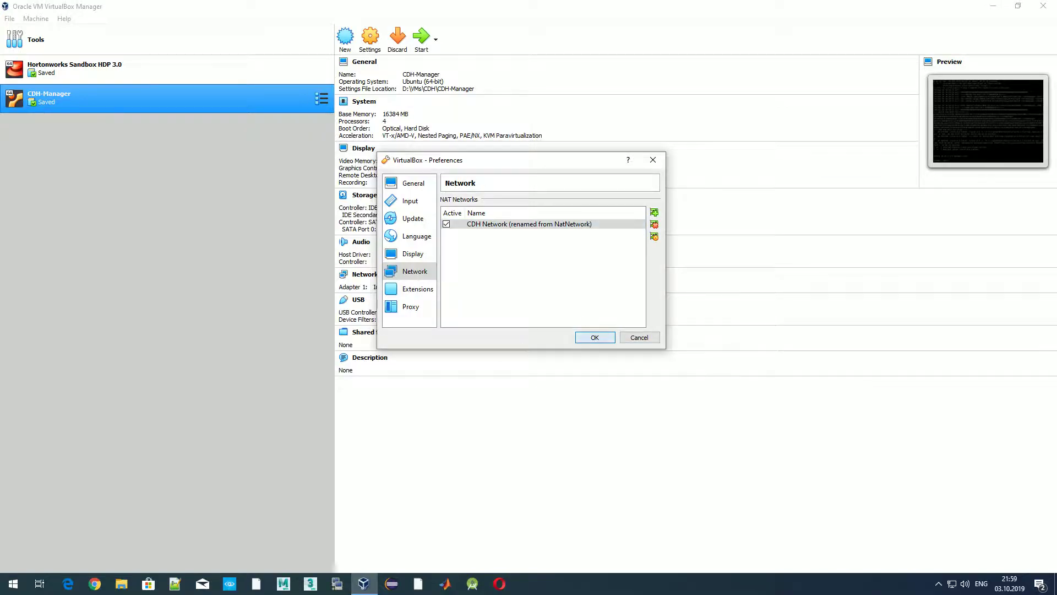
key(Return)
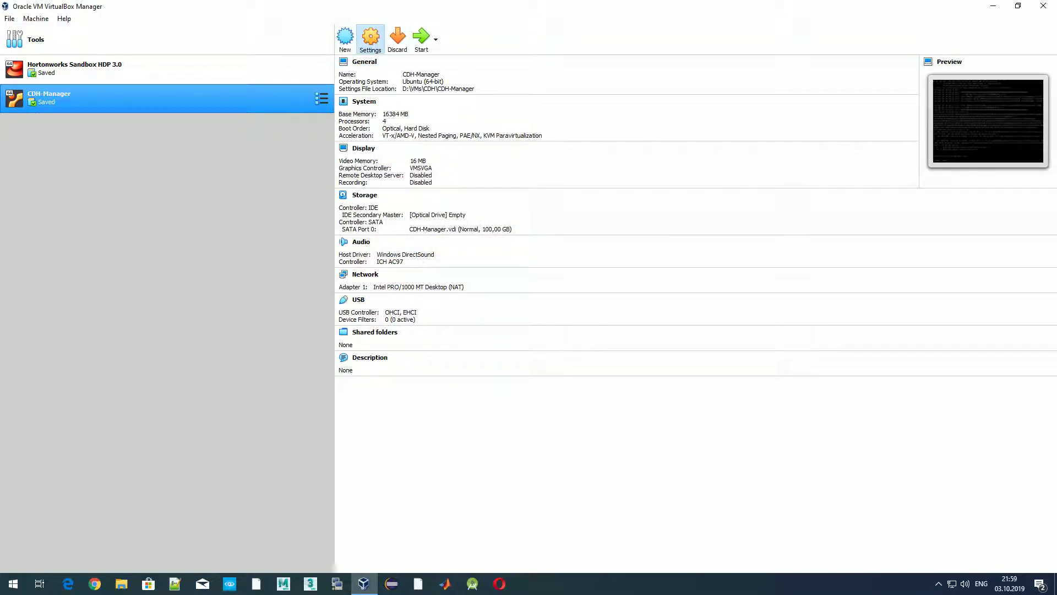
Attach Adapter 1 of the CDH-Manager machine to the NAT Network "CDH Network" and save its settings
click(370, 37)
key(Escape)
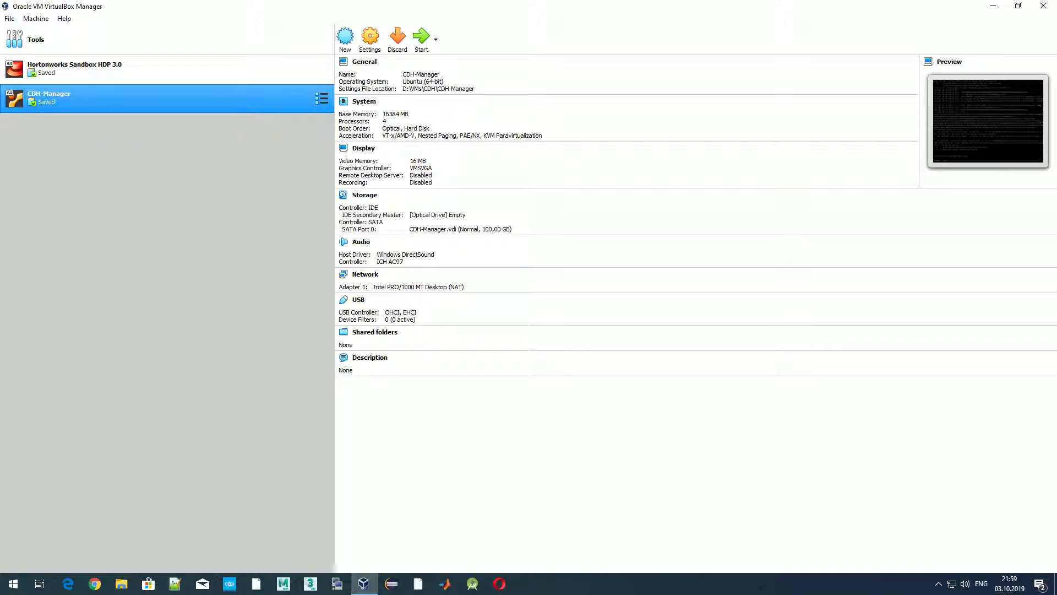
click(370, 38)
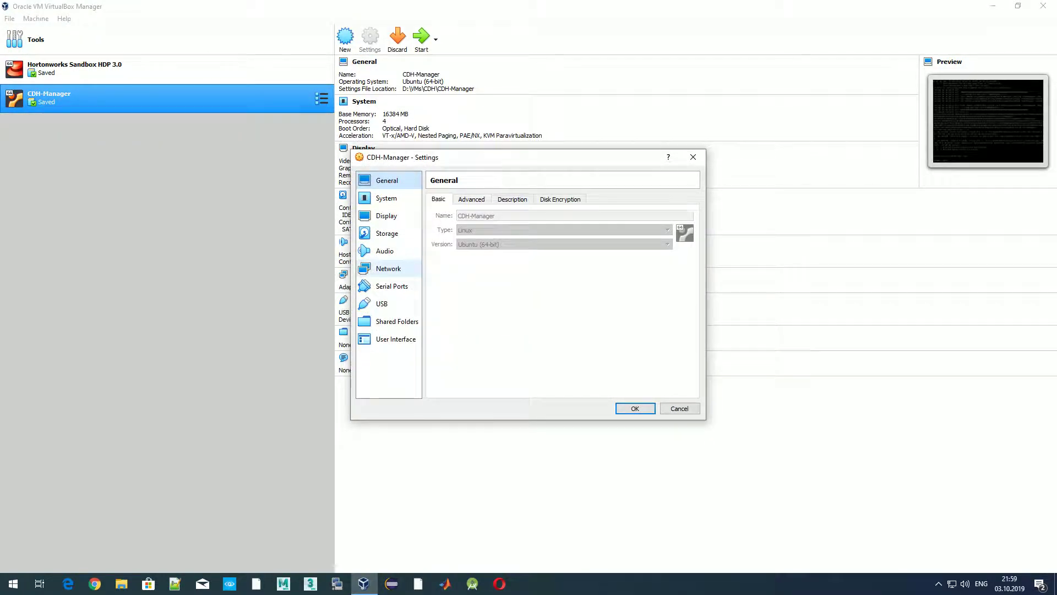
click(389, 268)
click(517, 228)
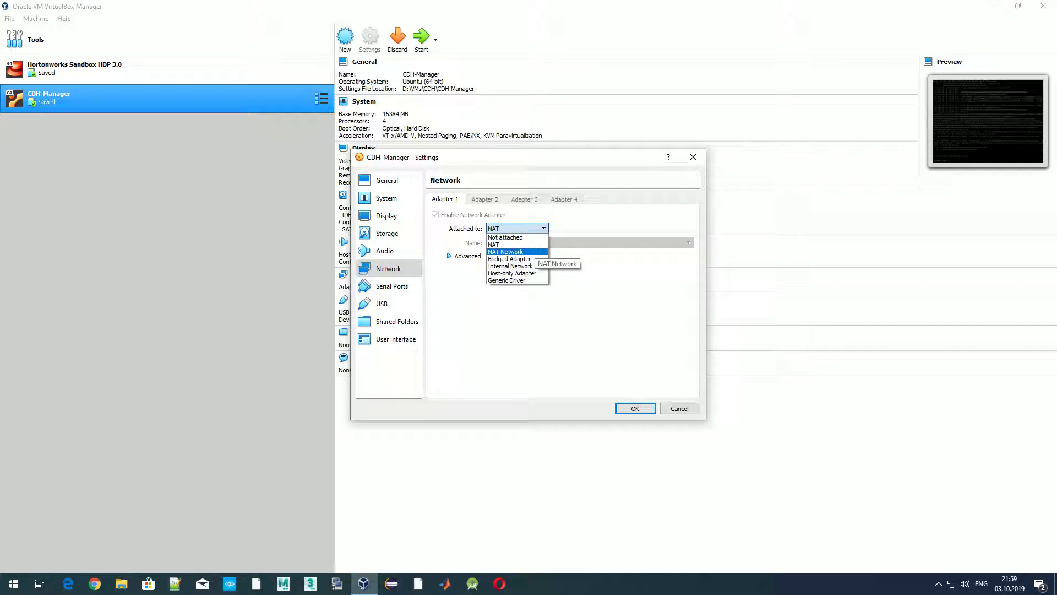
click(505, 251)
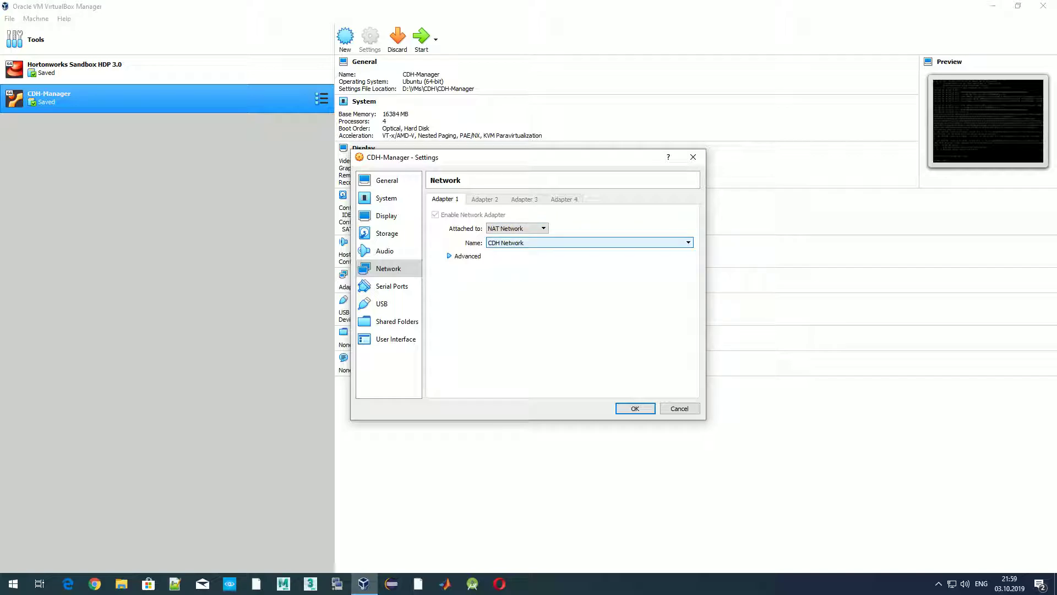
click(467, 256)
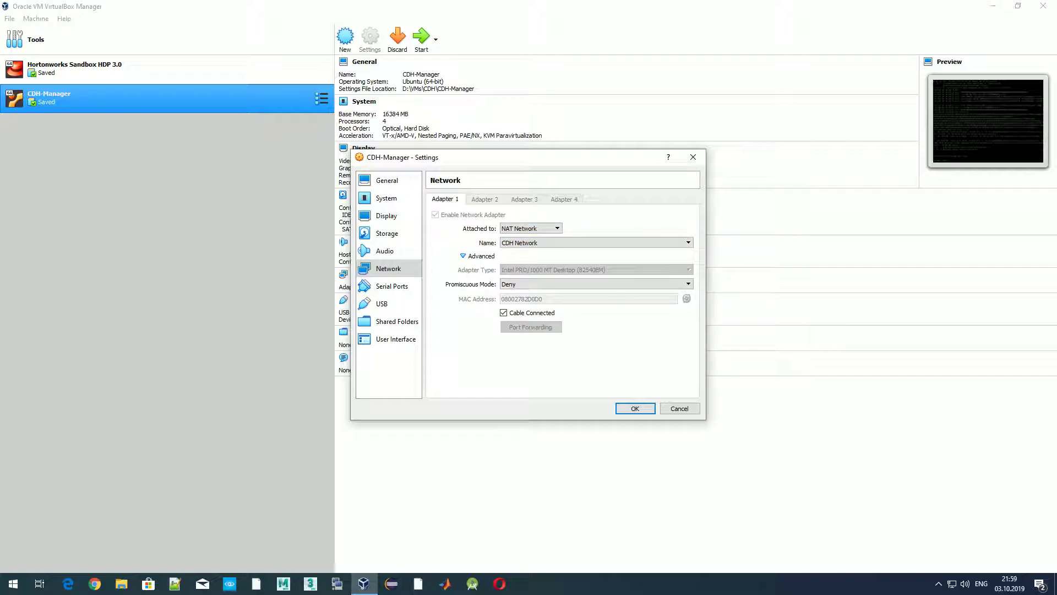
click(466, 256)
click(635, 408)
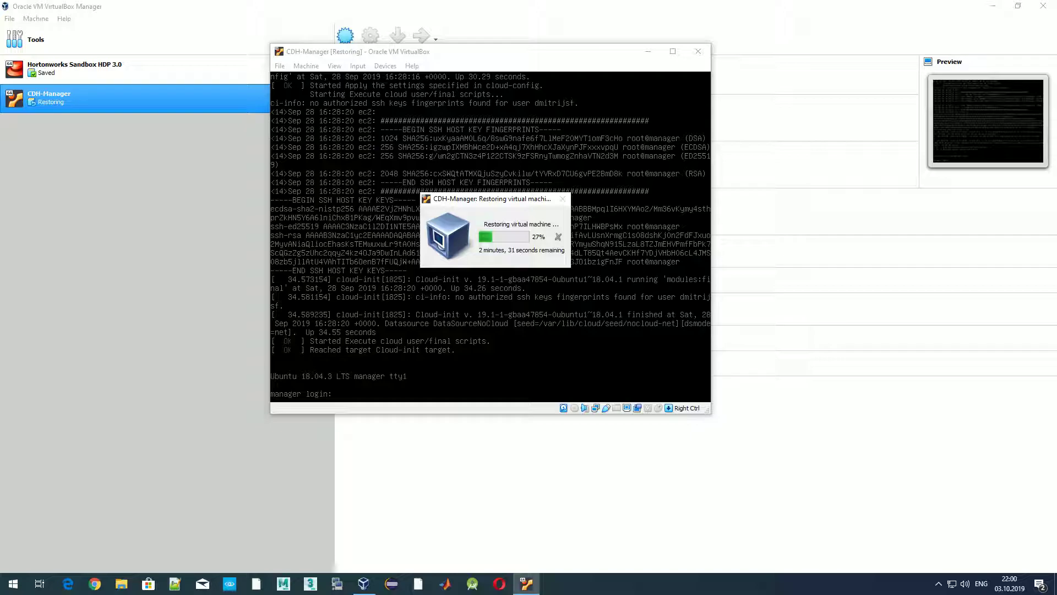
key(alt+Tab)
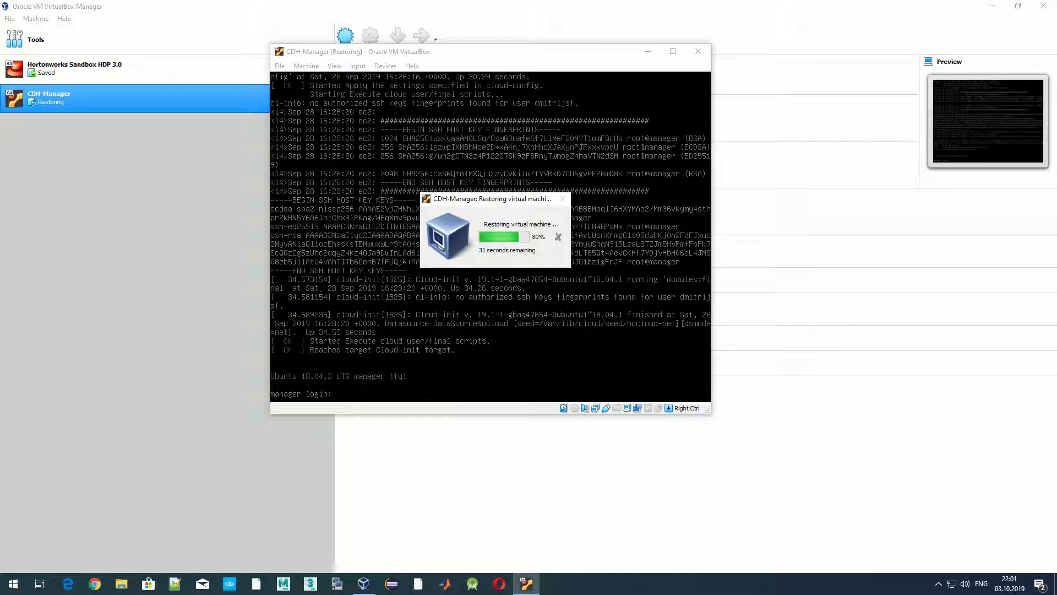
key(alt+Tab)
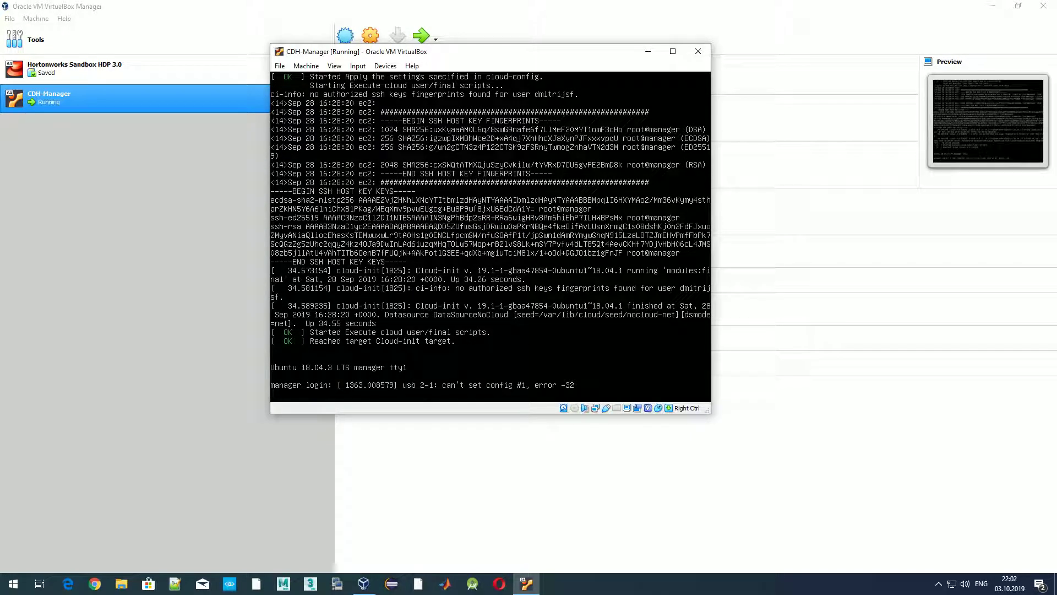
Log in at the CDH-Manager console with the account's user name and password
key(Return)
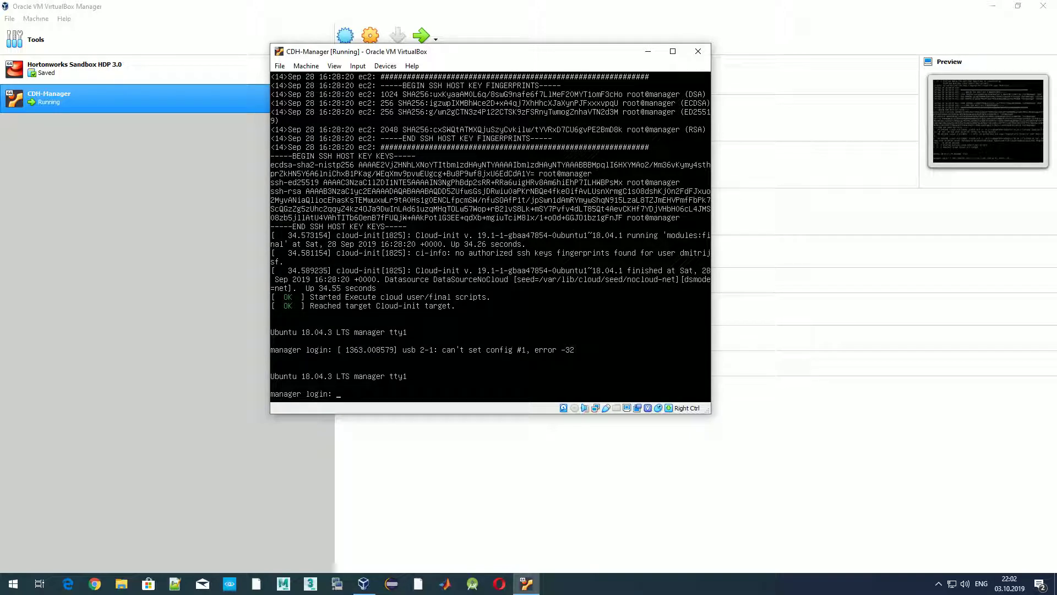
text(dmitrijsf)
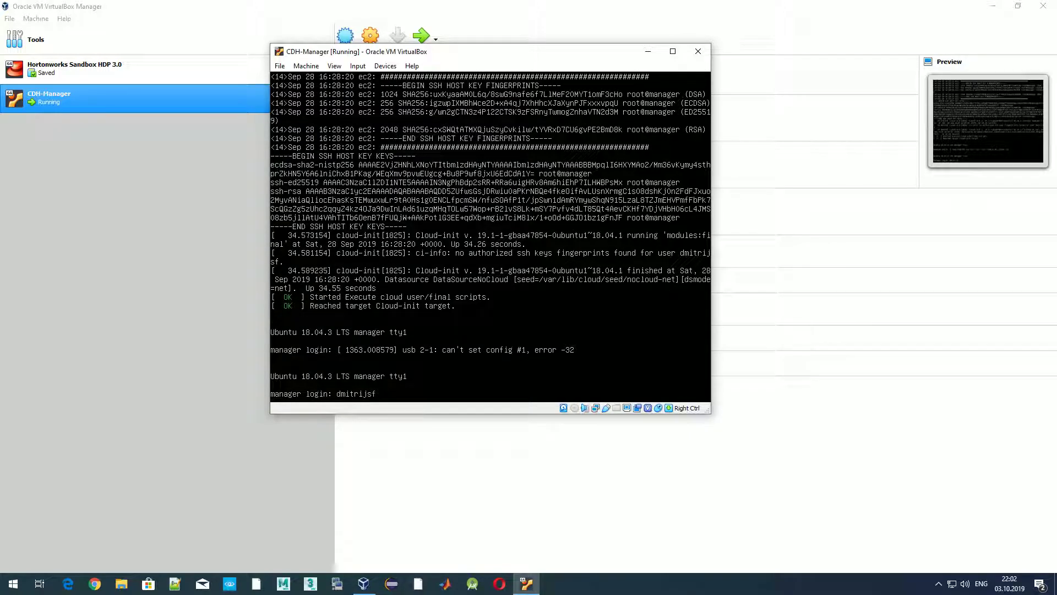
key(Return)
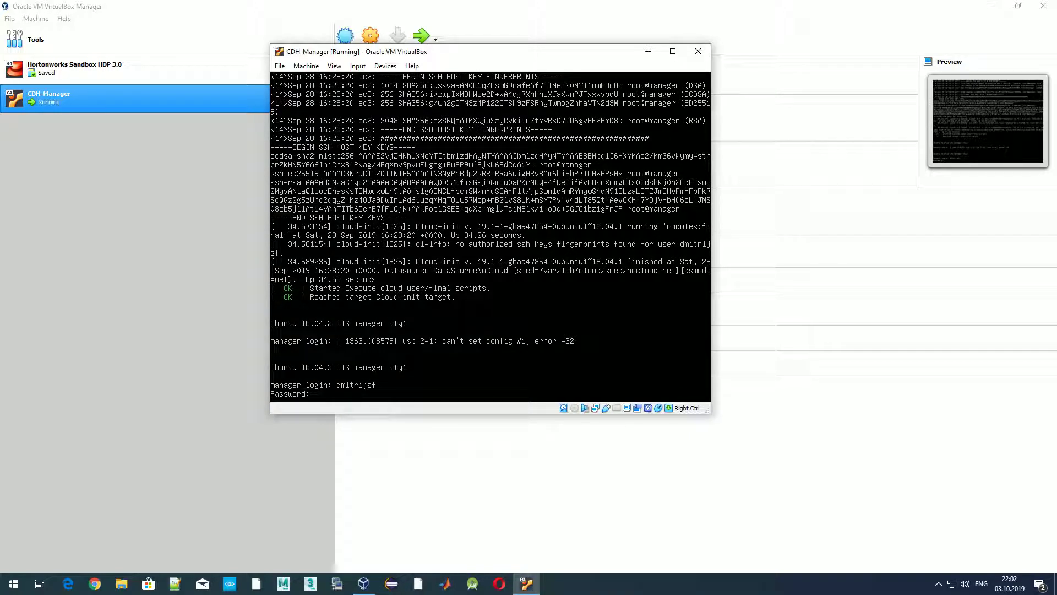
key(Return)
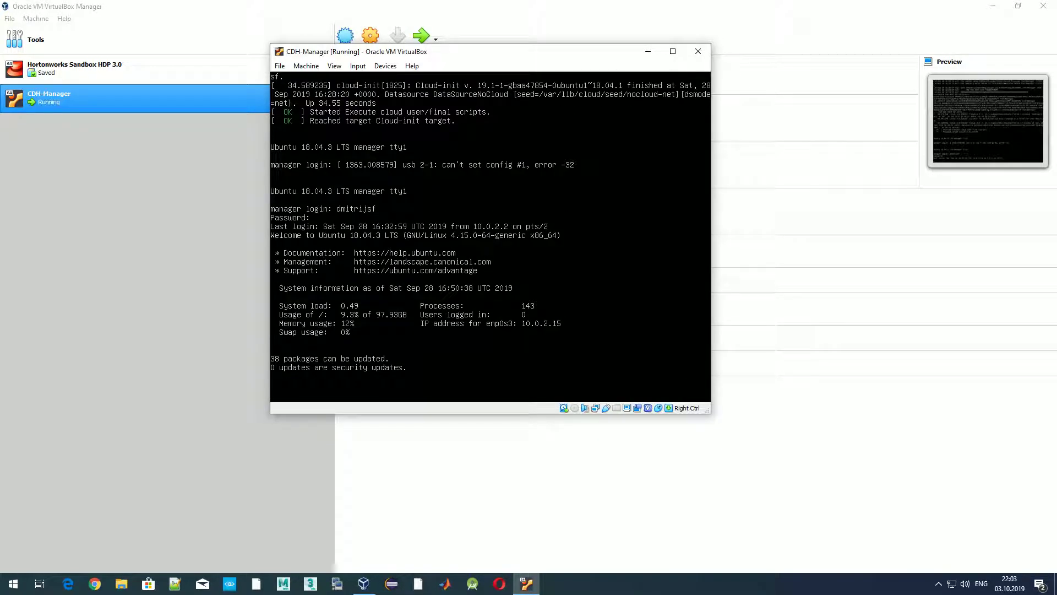
Check the guest's network interface configuration with the ifconfig command
text(ifconfig)
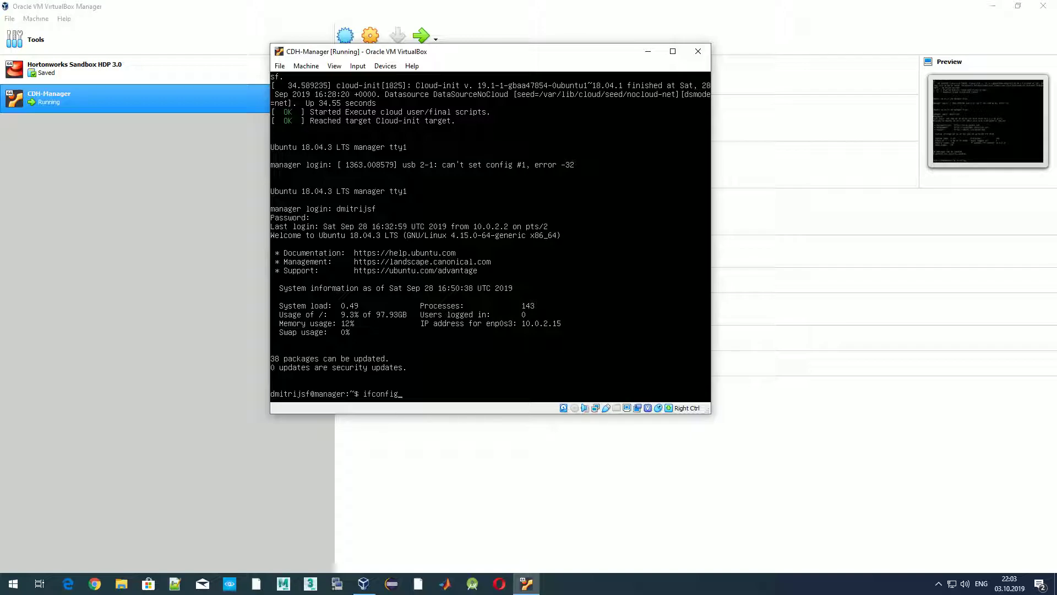
key(Return)
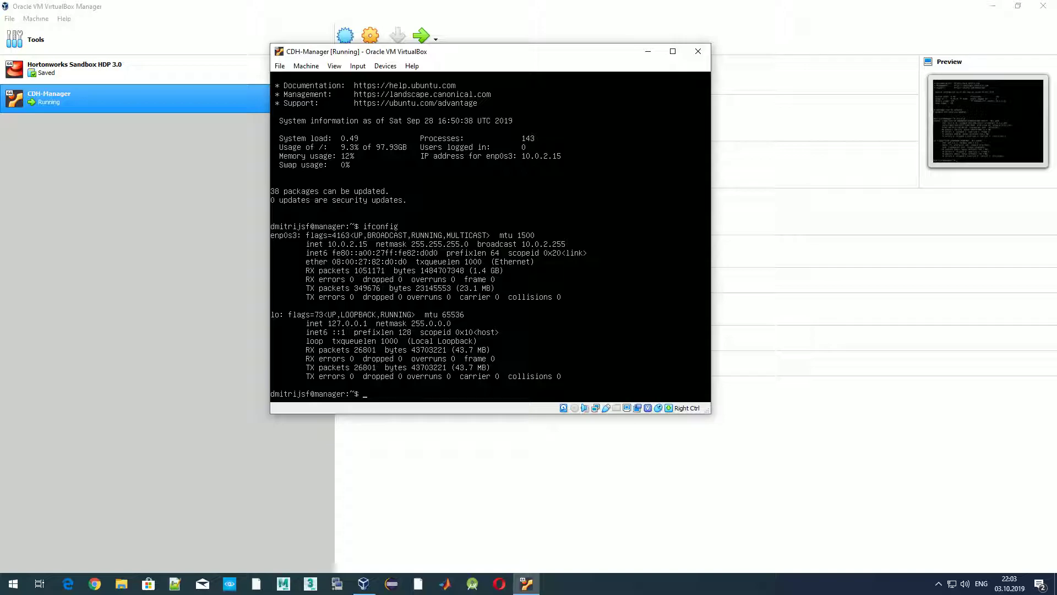
key(Tab)
key(Tab)
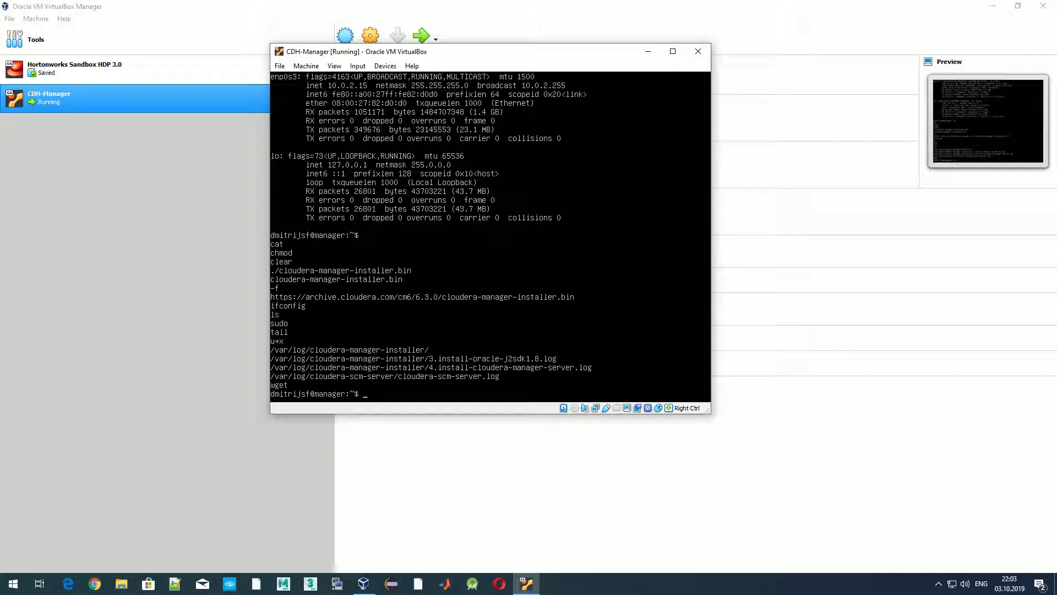
key(Down)
click(697, 51)
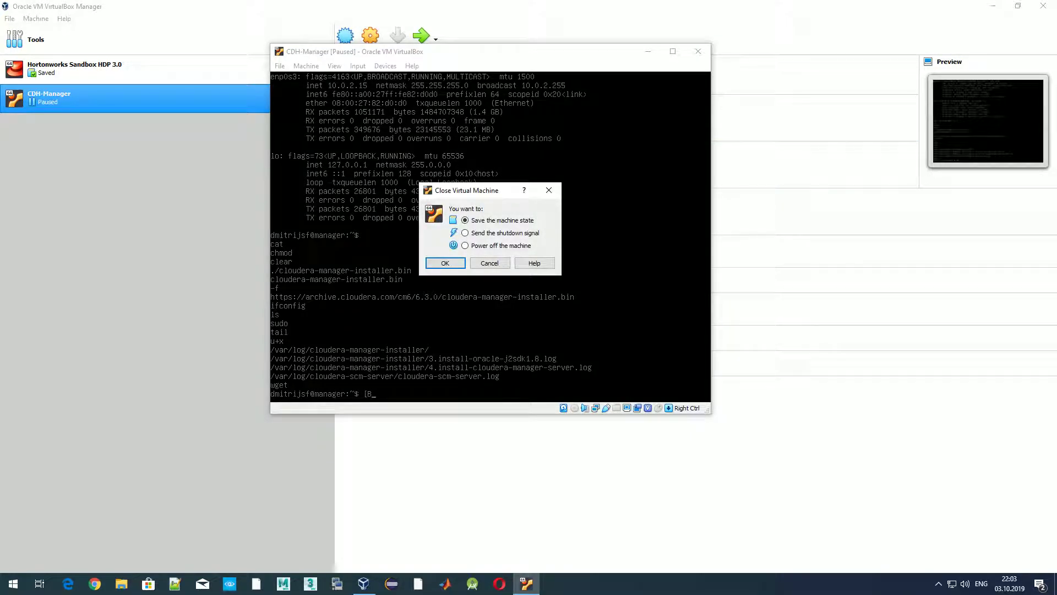
key(Escape)
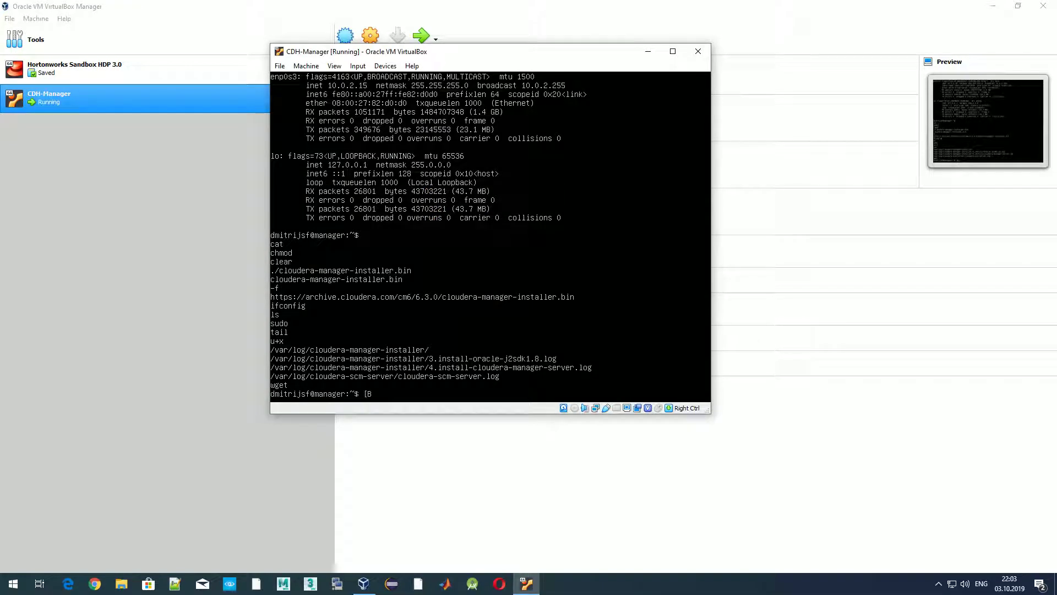
key(BackSpace)
Reboot the guest with "sudo /sbin/shutdown -r now", supplying the sudo password, and power off the machine at the critical error
text(sudo /sbin/shuw)
key(BackSpace)
key(BackSpace)
text(utdown -r now)
key(Return)
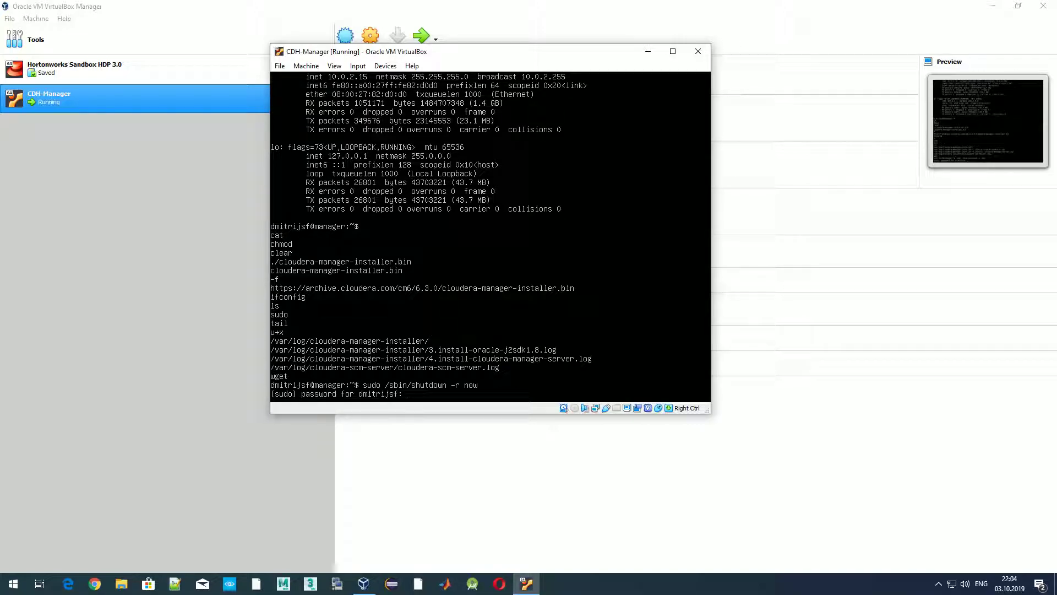
key(Return)
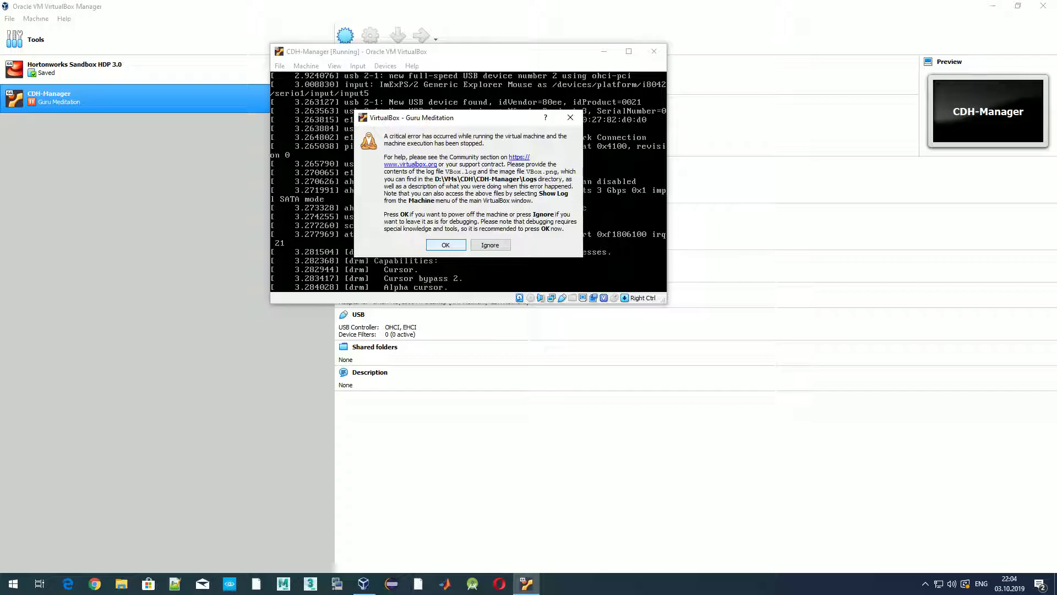
key(Return)
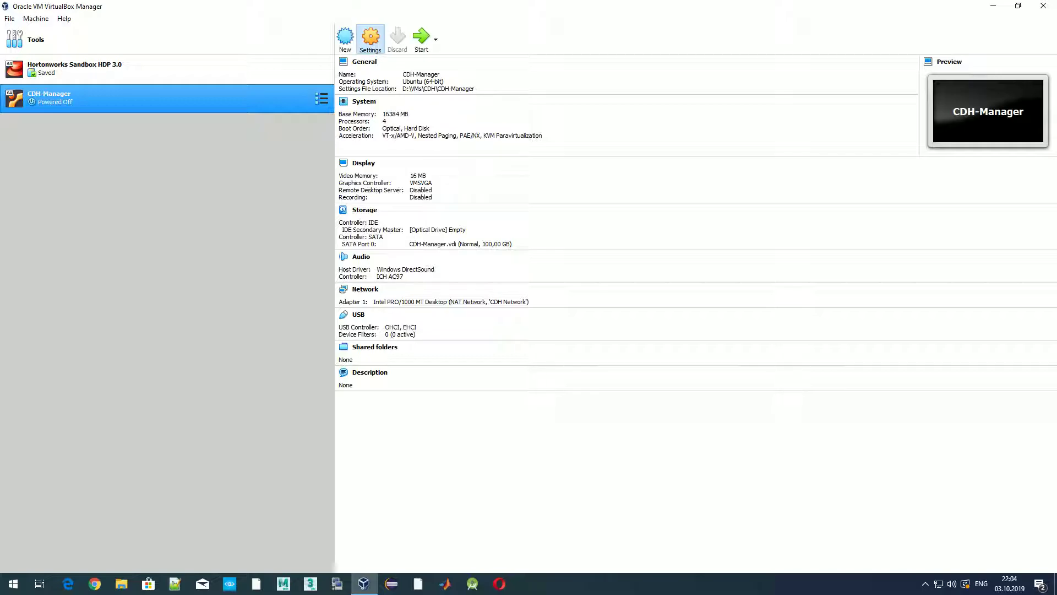
Review the CDH-Manager machine's Adapter 1 network settings and boot it into the Ubuntu entry
click(370, 40)
click(389, 268)
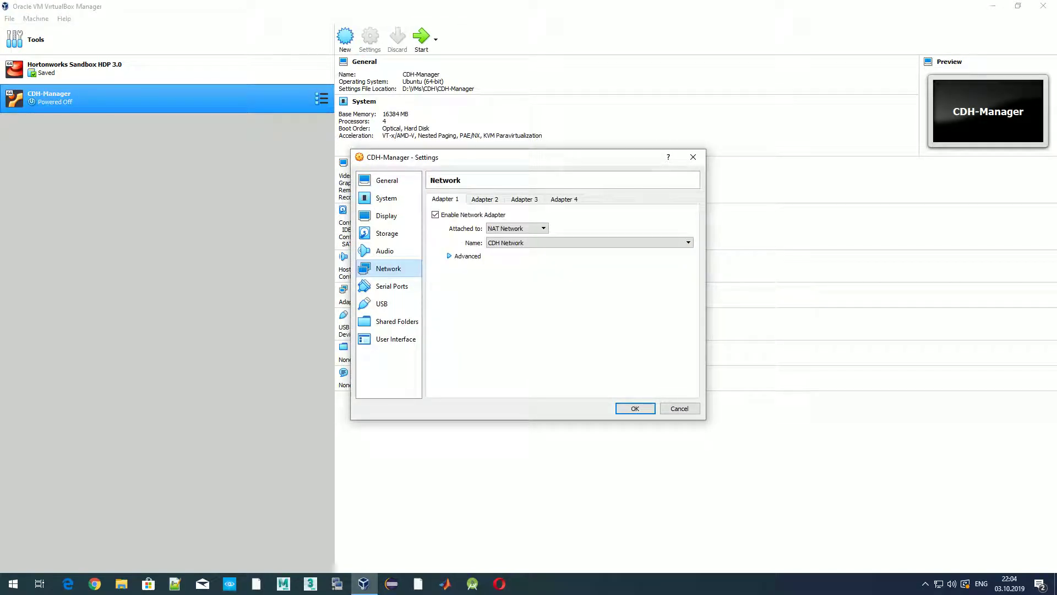
key(Return)
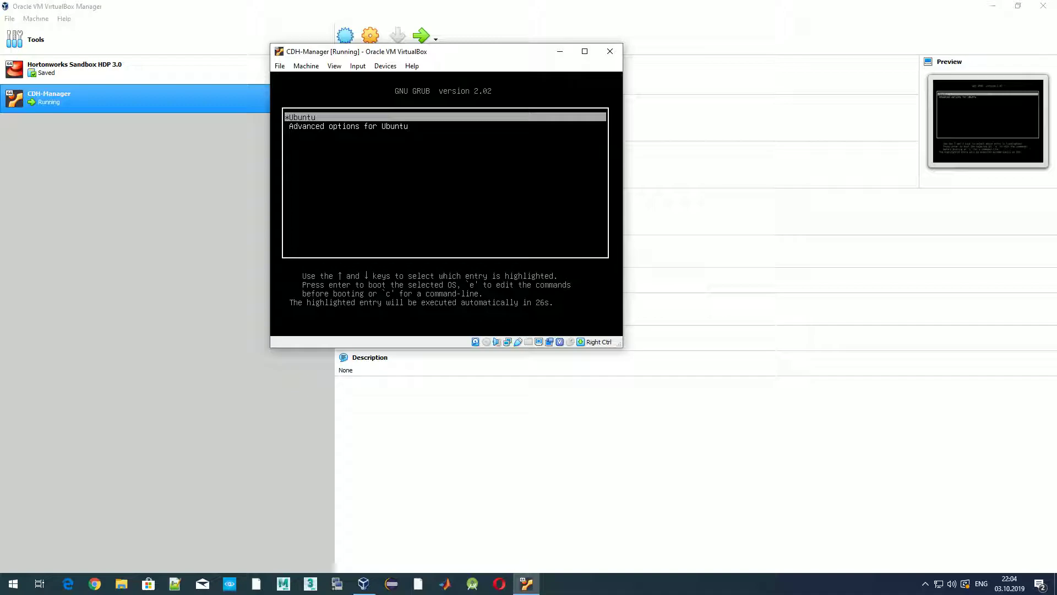
key(Return)
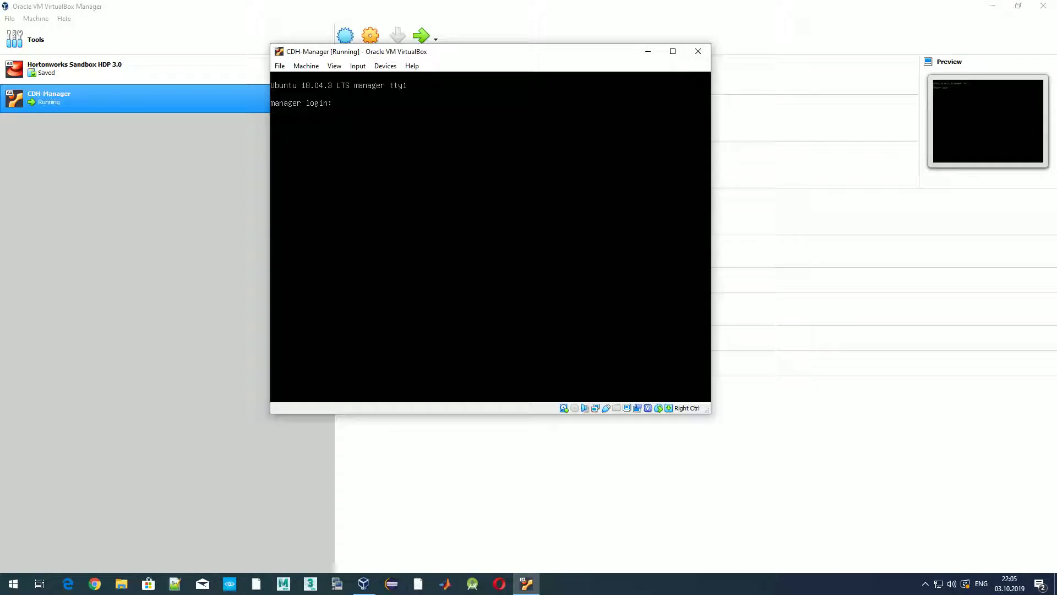
Log in at the CDH-Manager console with the account's credentials and check the guest's network interfaces with the ifconfig command
text(itrijsf)
key(Return)
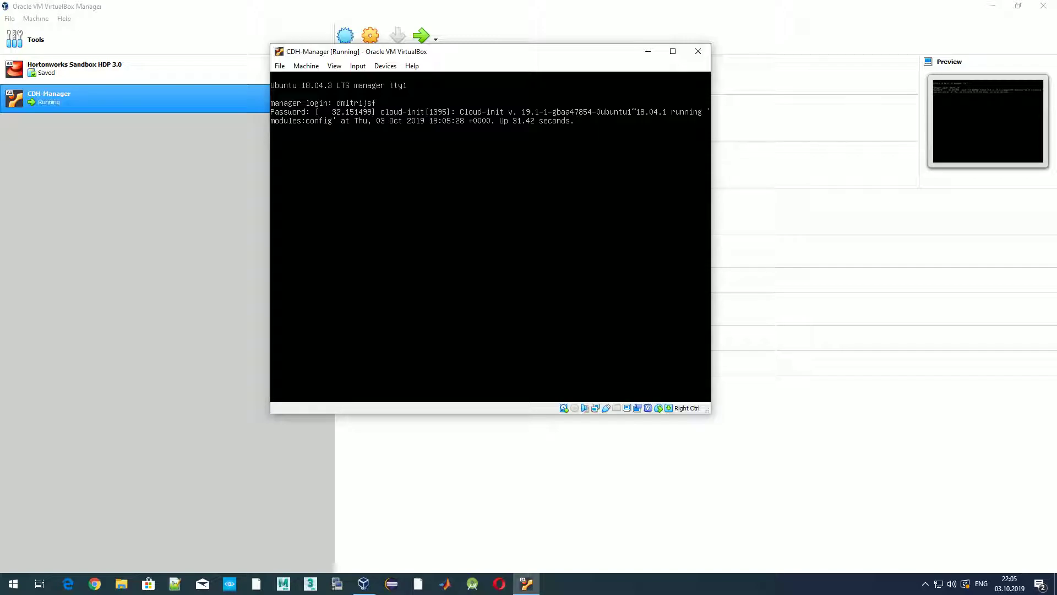
key(Return)
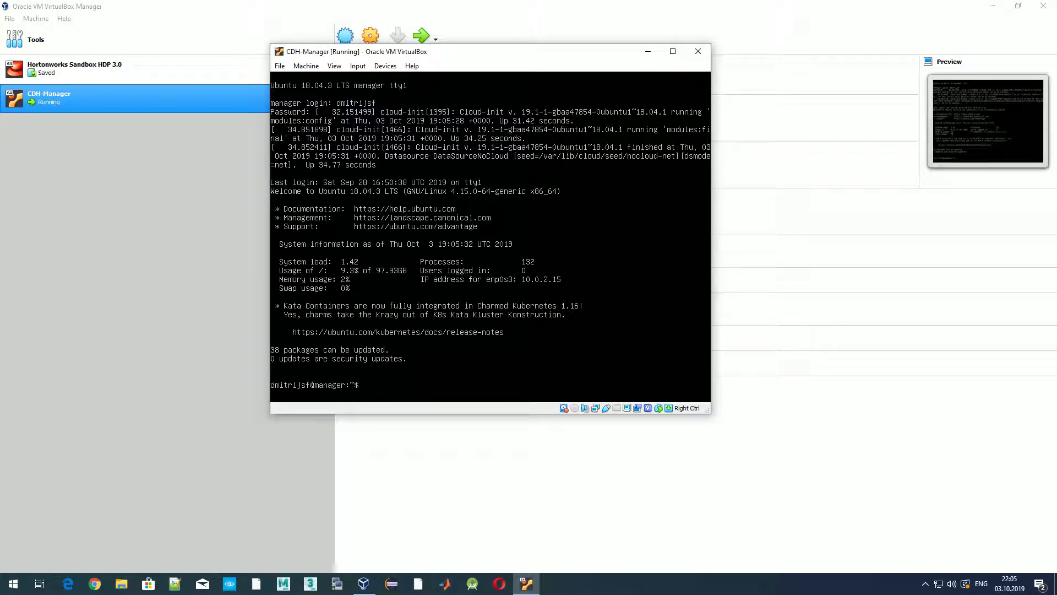
text(ifconfig)
key(Return)
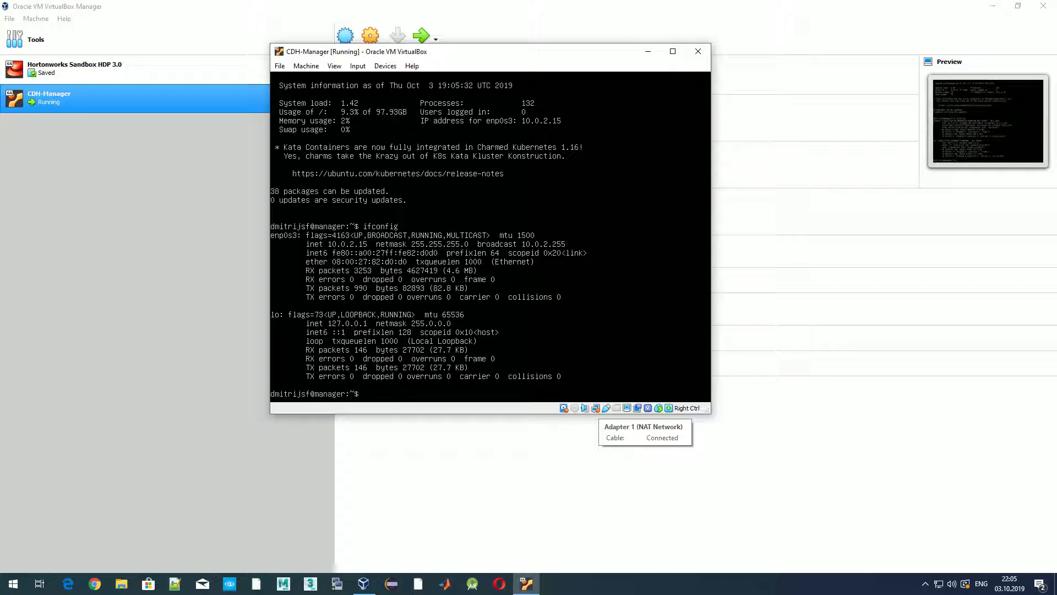
Start a new virtual machine in VirtualBox Manager named CDH-Node1, with type Linux and version Ubuntu (64-bit)
key(alt+Tab)
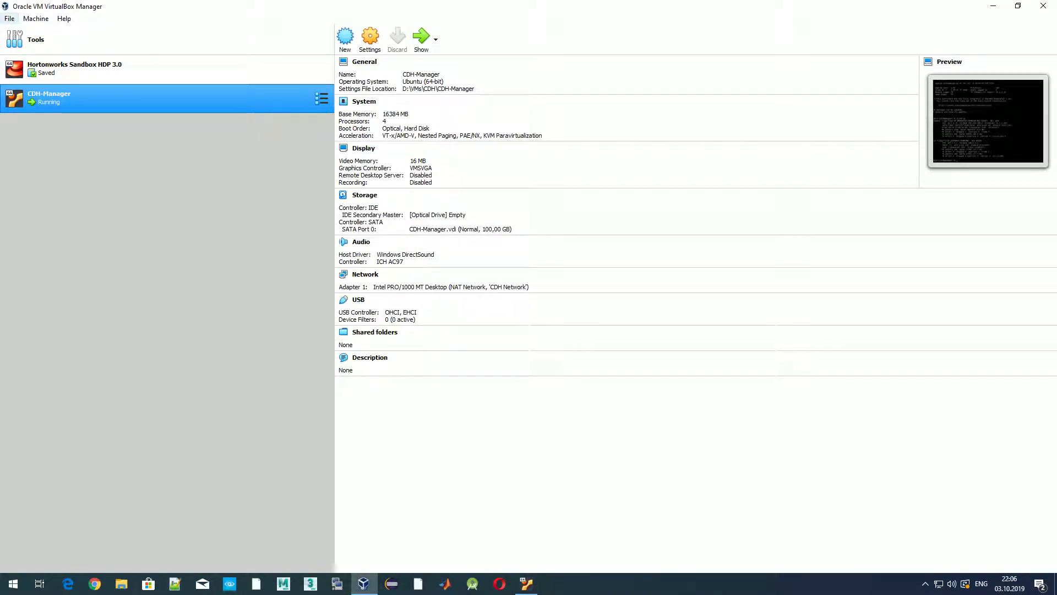
key(ctrl+n)
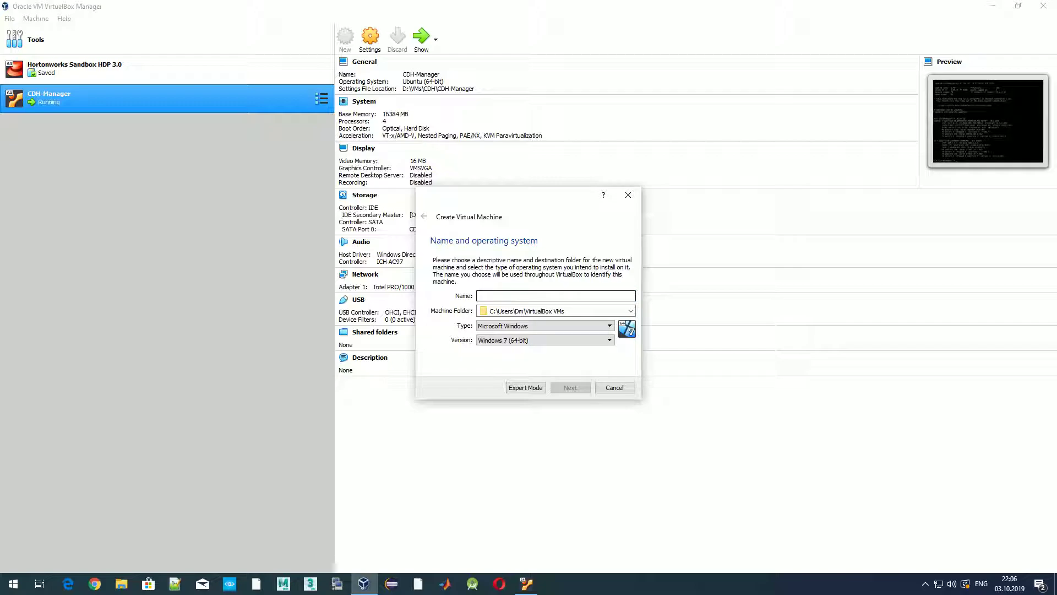
text(CDH_)
text(Node1)
click(545, 326)
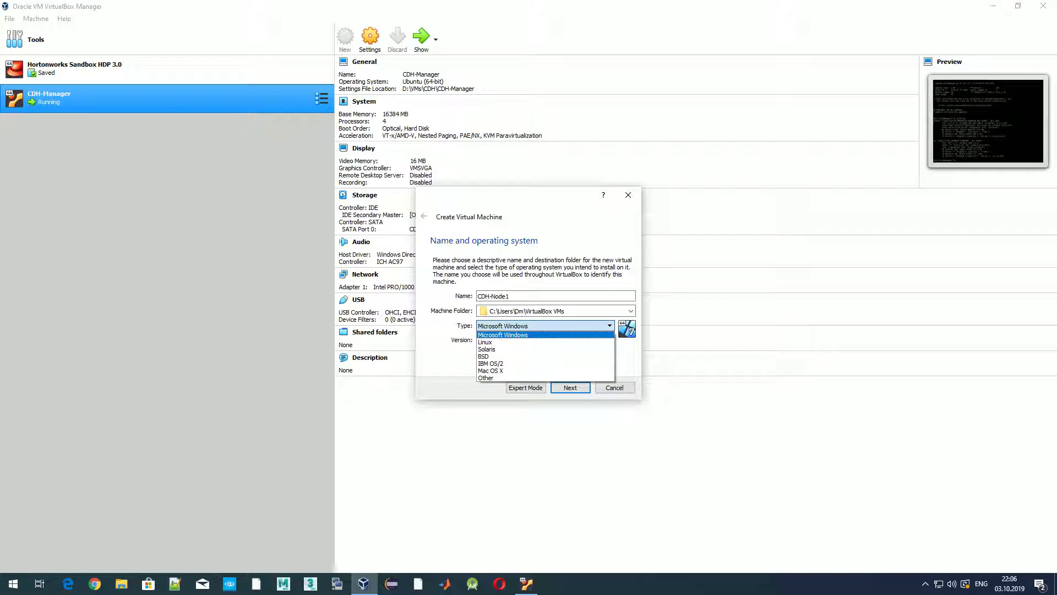
click(528, 341)
click(528, 340)
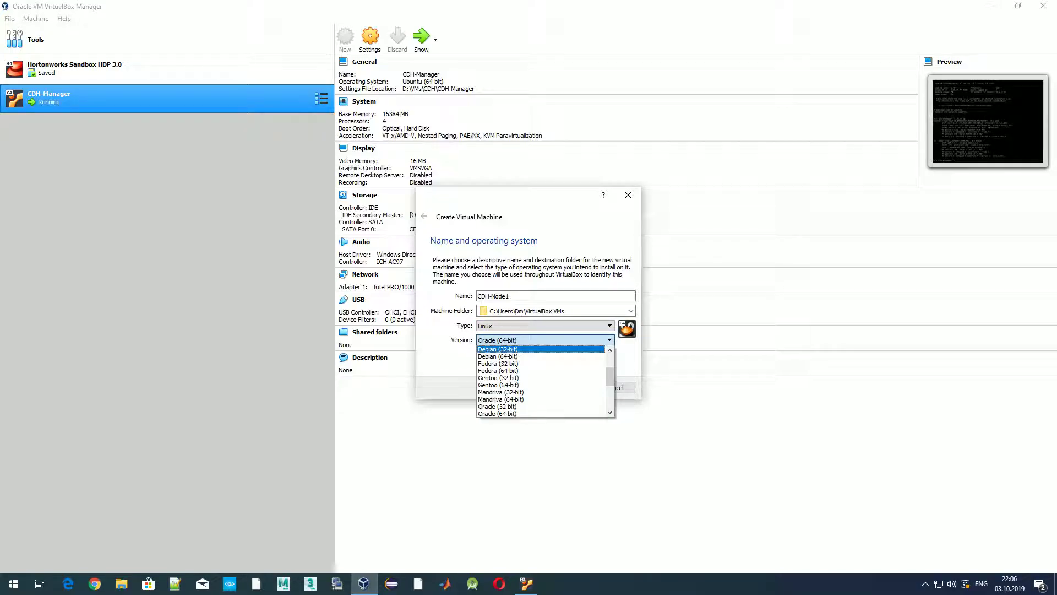
scroll(528, 407, down, 2)
scroll(539, 400, down, 1)
click(498, 407)
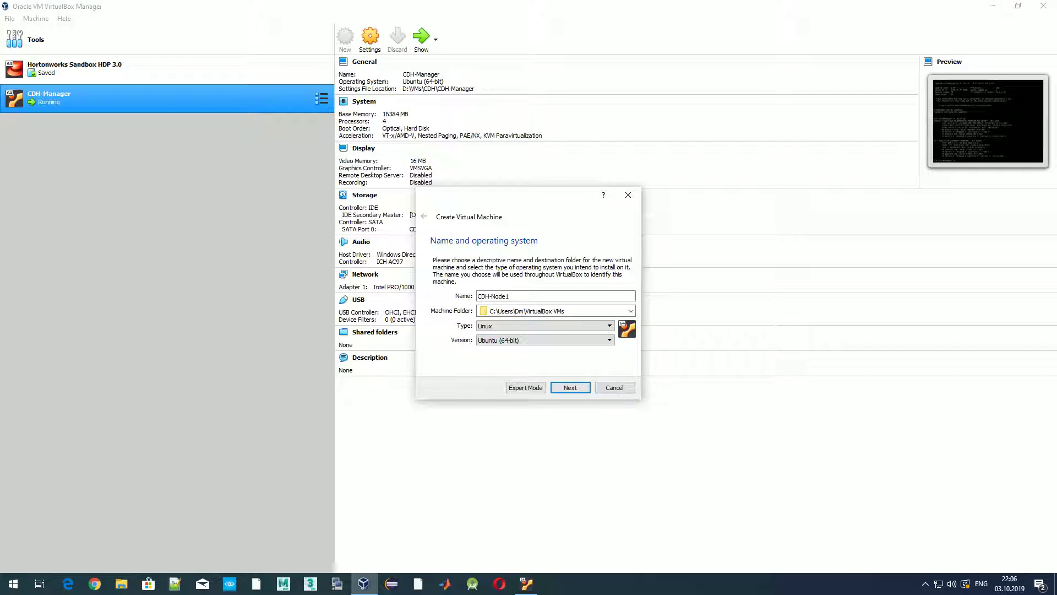
click(570, 387)
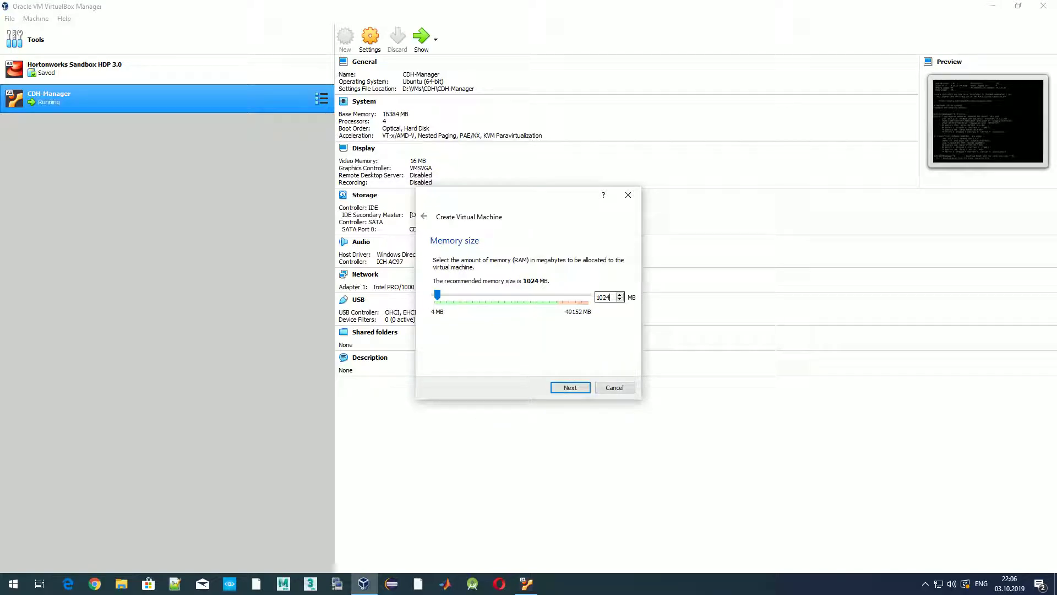
Give the new machine 8192 MB of memory and a new VDI virtual hard disk of 100 GB
drag(438, 295, 462, 295)
click(570, 387)
key(Return)
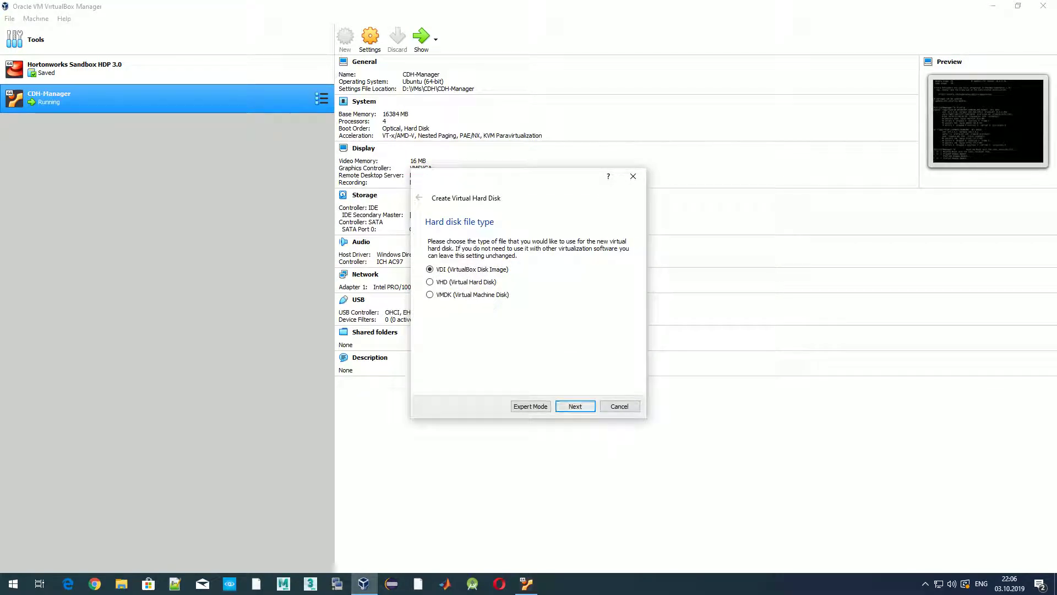
key(Return)
key(Return)
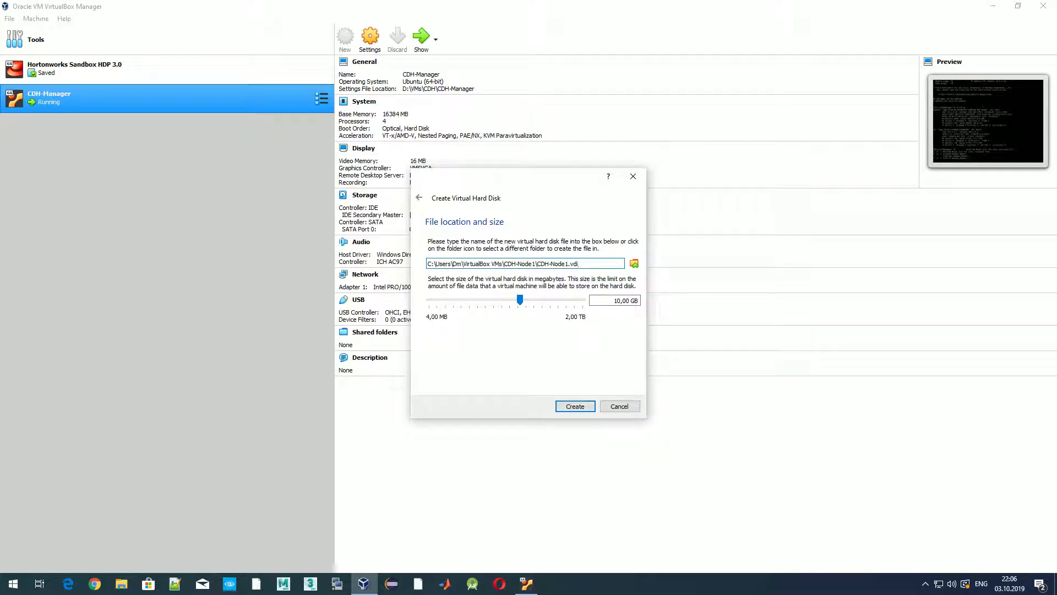
click(615, 301)
text(0)
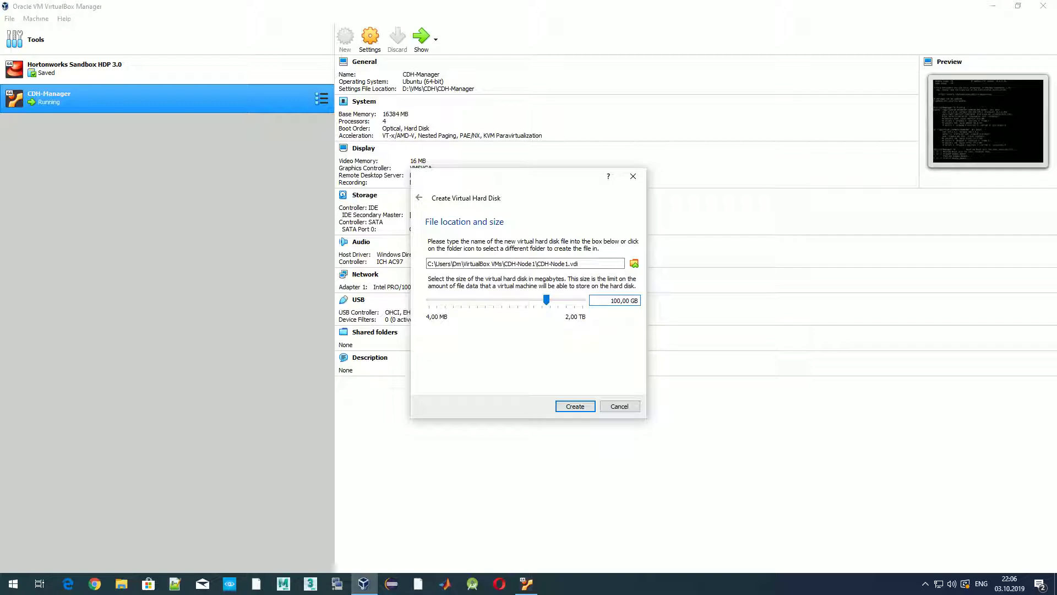
Browse to the VMs\CDH folder on the Projects (D:) drive as the location for the virtual hard disk file
click(633, 263)
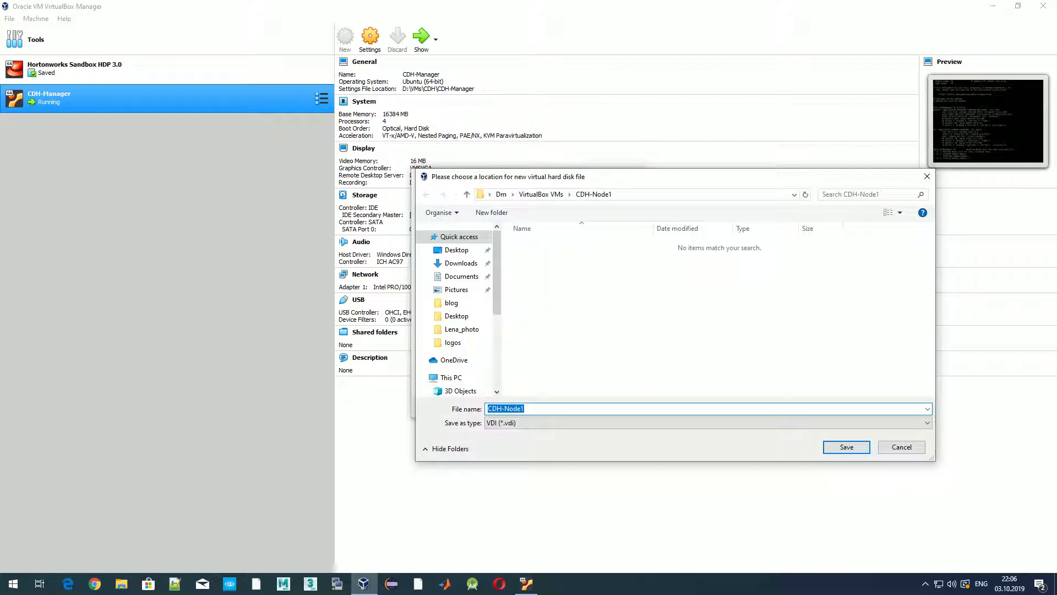
scroll(462, 329, down, 2)
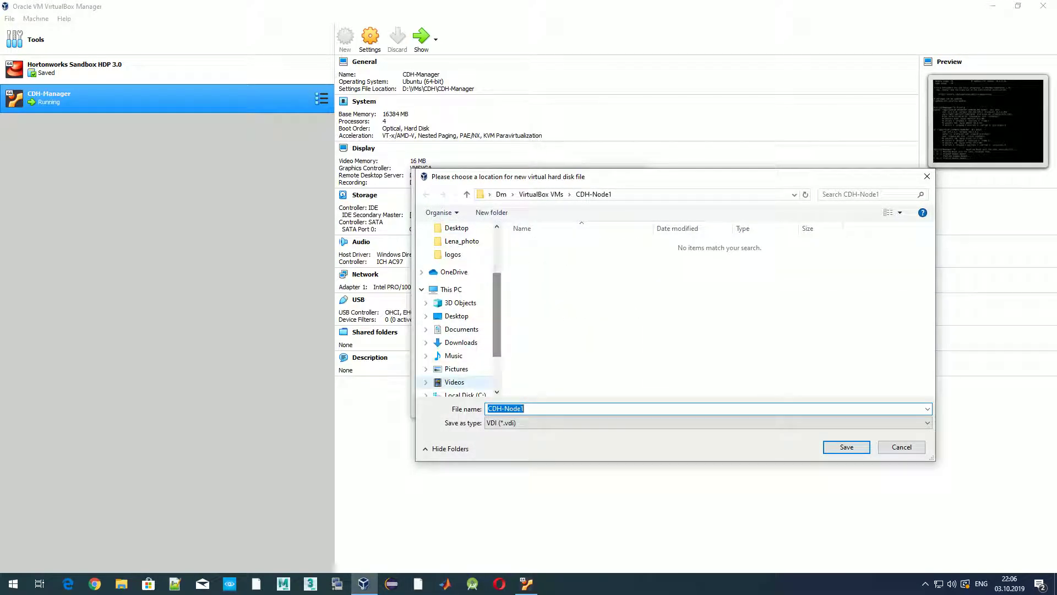
scroll(462, 329, down, 2)
click(461, 351)
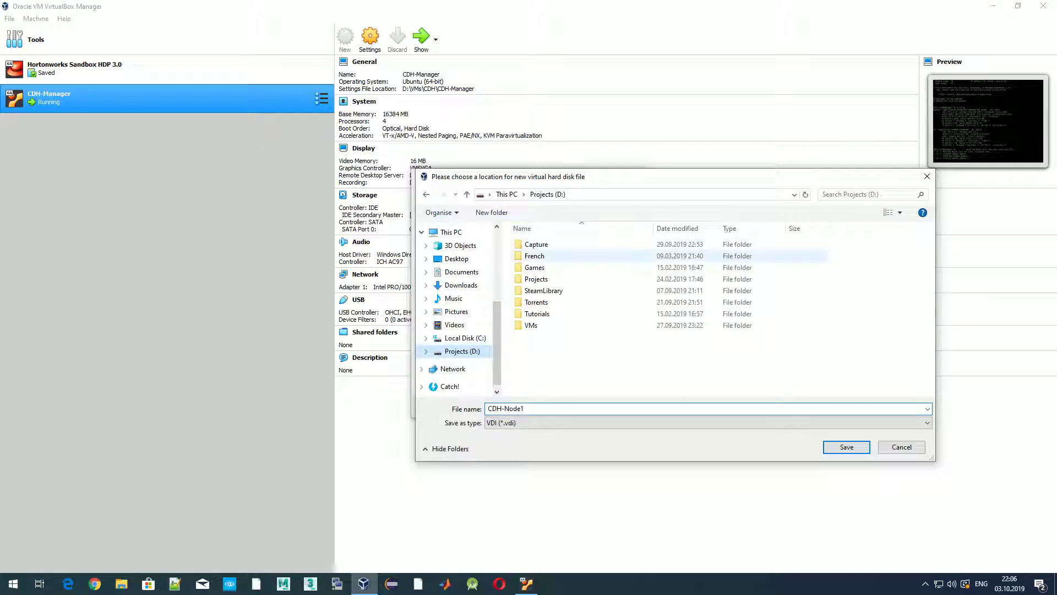
double_click(531, 324)
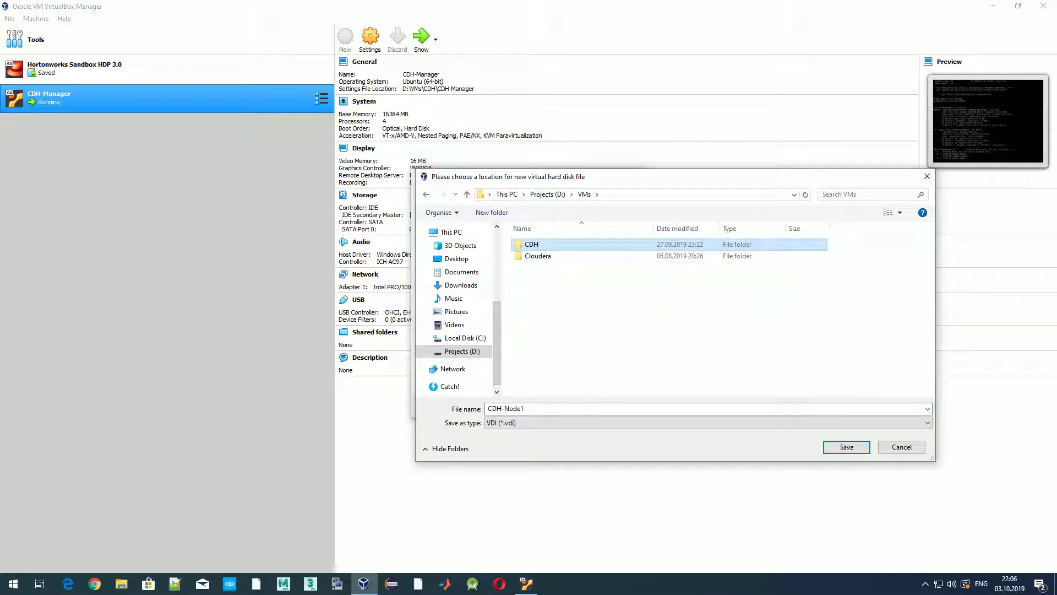
double_click(531, 244)
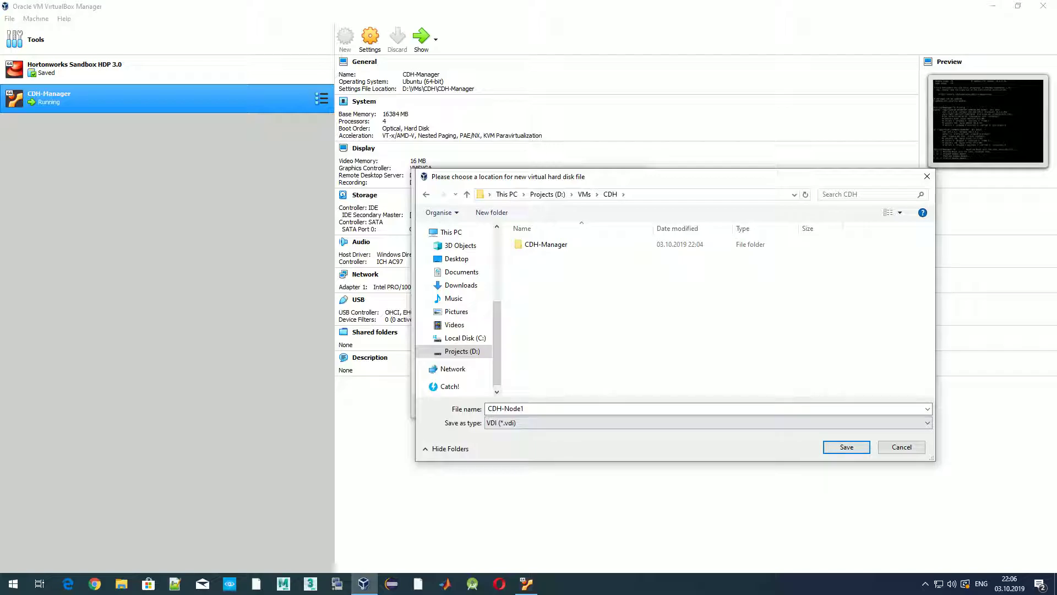
Create a folder named Node1 inside CDH, save the CDH-Node1 disk file there and finish creating the machine
right_click(622, 296)
mouse_move(661, 447)
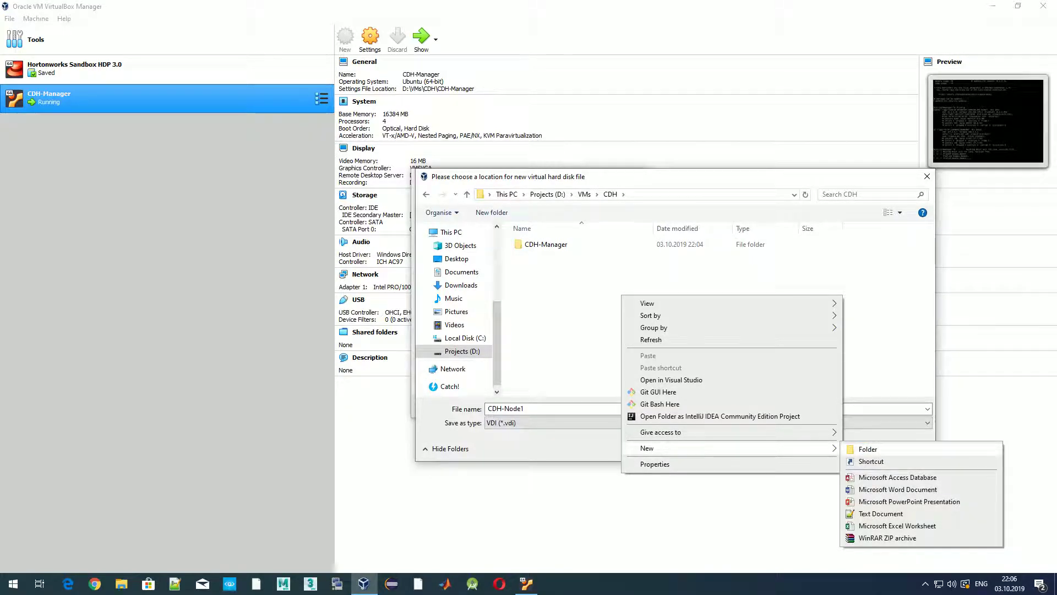
click(867, 447)
text(Node1)
key(Return)
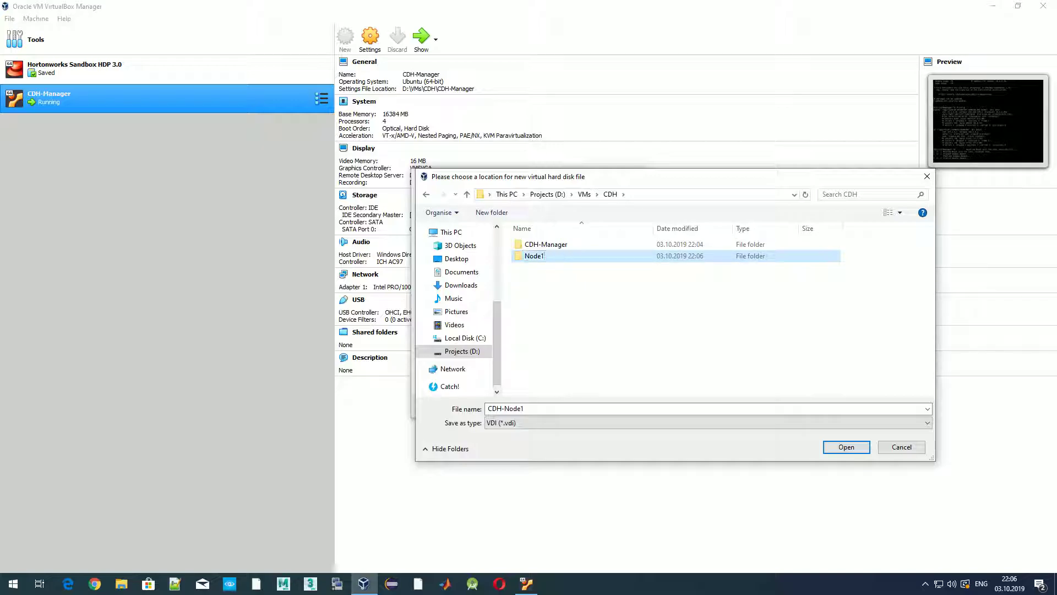
key(Return)
key(Return)
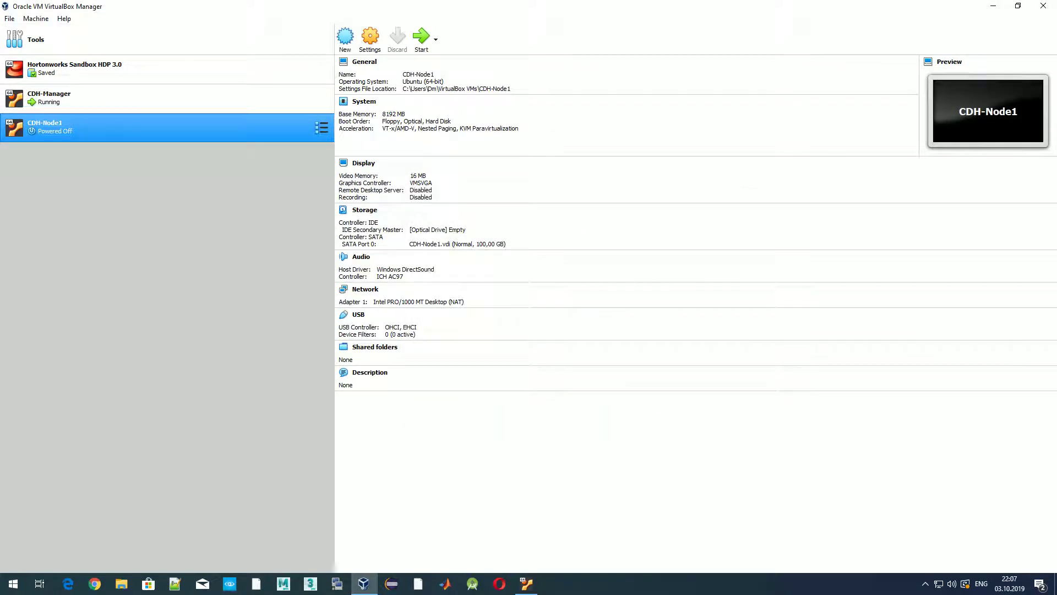
Set the shared clipboard and drag-and-drop options in CDH-Node1's advanced general settings, and check the machine's description and basic settings
click(370, 37)
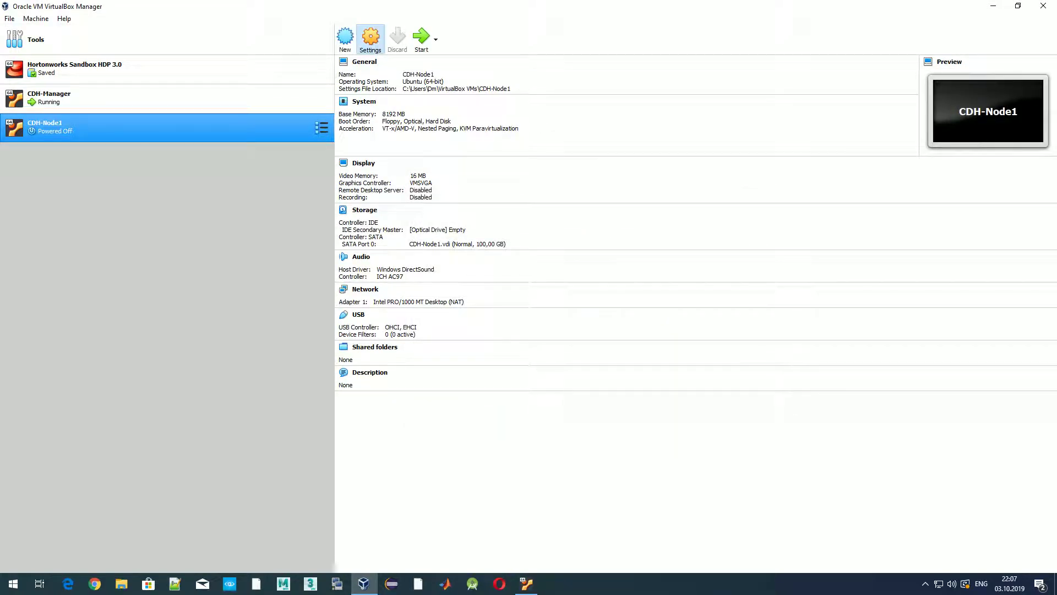
click(472, 199)
click(507, 231)
click(501, 263)
click(507, 245)
click(501, 277)
click(512, 199)
click(438, 199)
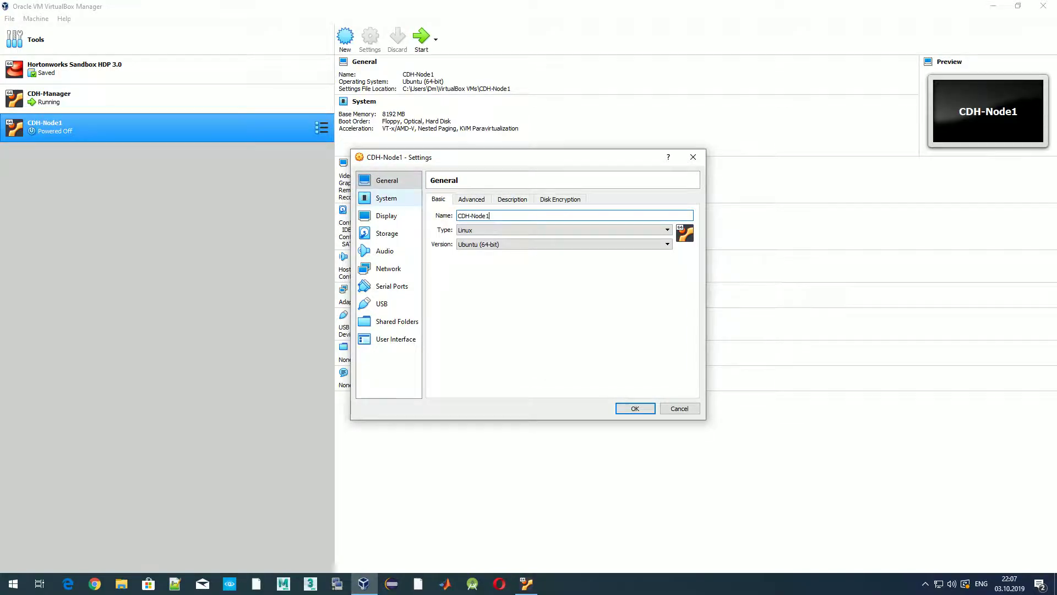
Allocate 2 processors to CDH-Node1 in the system settings and review its acceleration and motherboard options
click(387, 198)
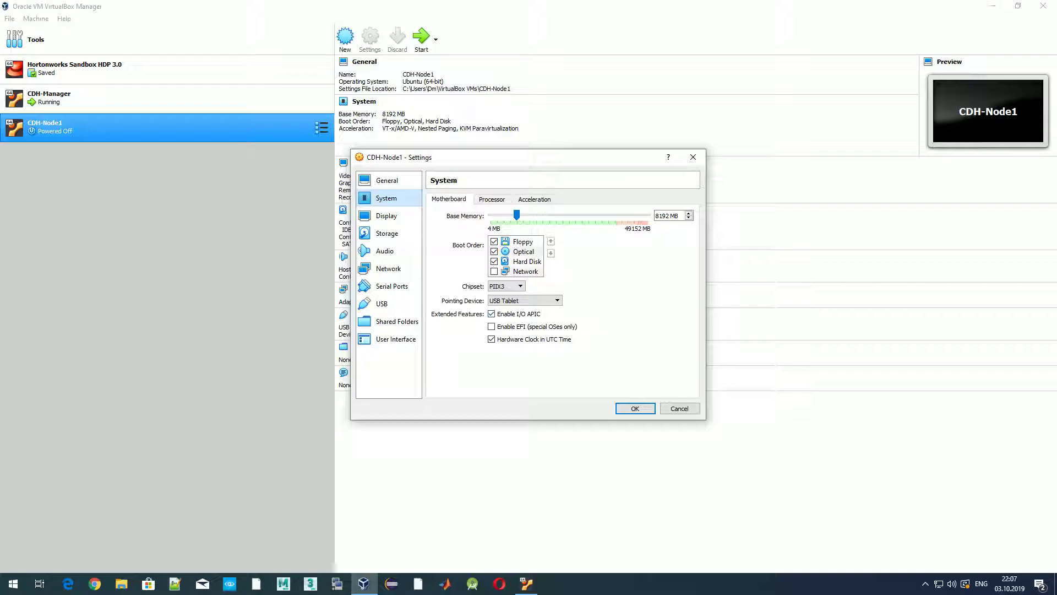
click(491, 199)
drag(491, 215, 500, 215)
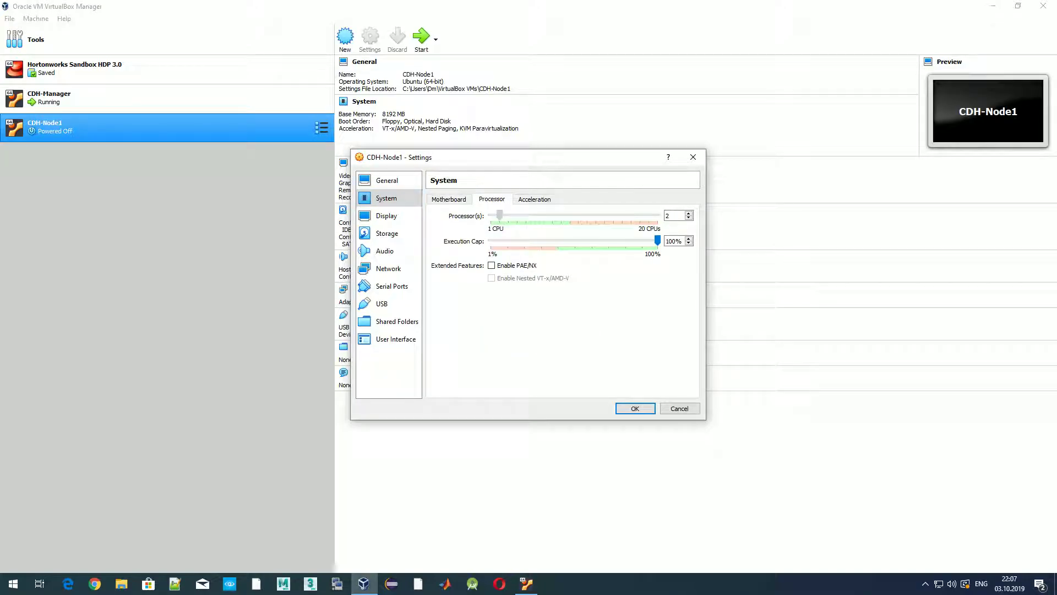
click(534, 199)
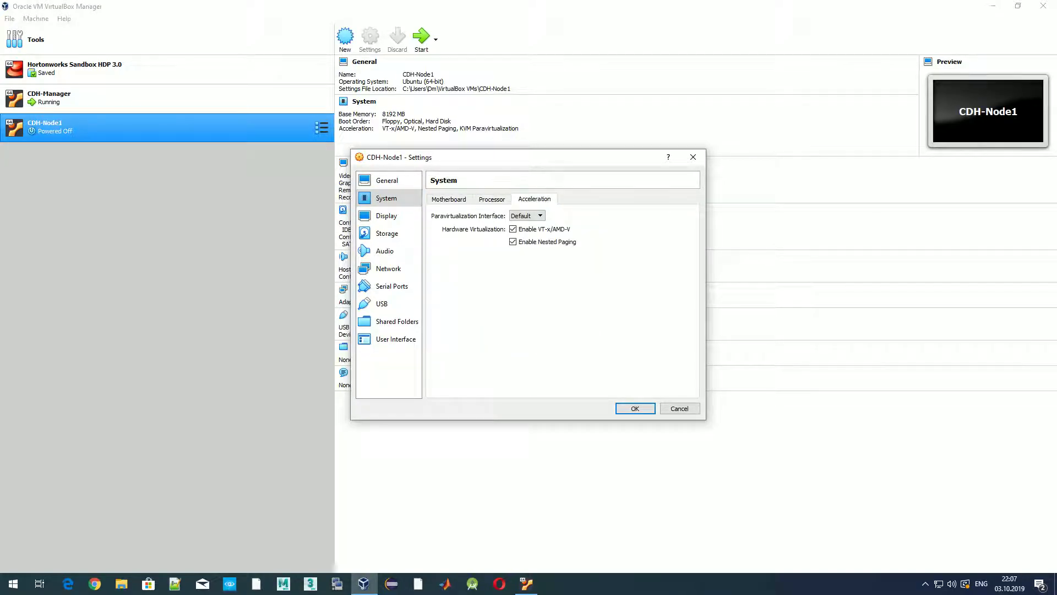
click(492, 199)
click(449, 199)
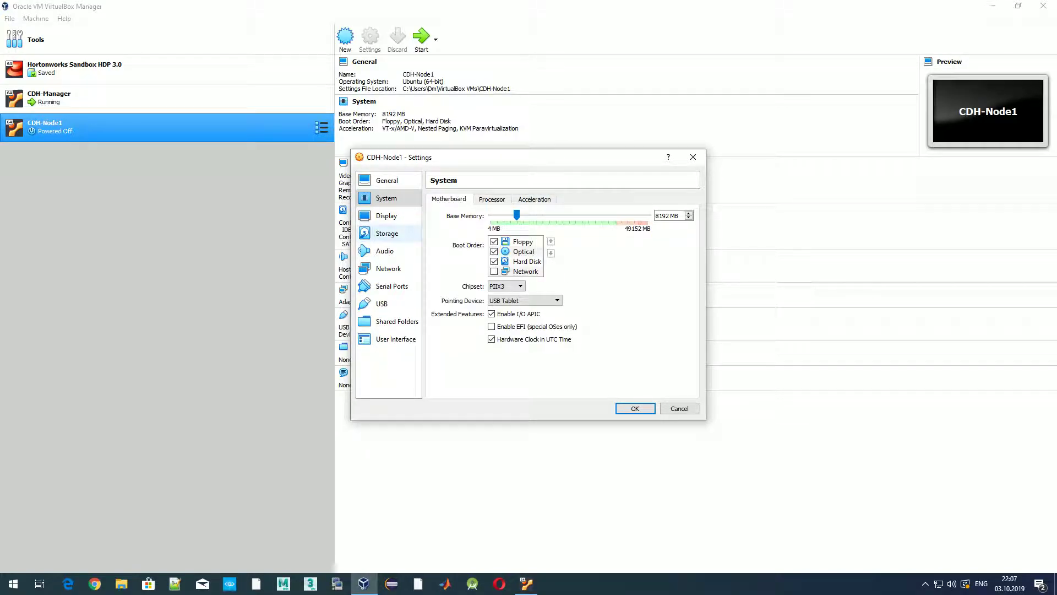
Insert the ubuntu-18.04.3-live-server disc image into CDH-Node1's empty IDE optical drive and save the settings
click(387, 216)
click(387, 234)
click(461, 224)
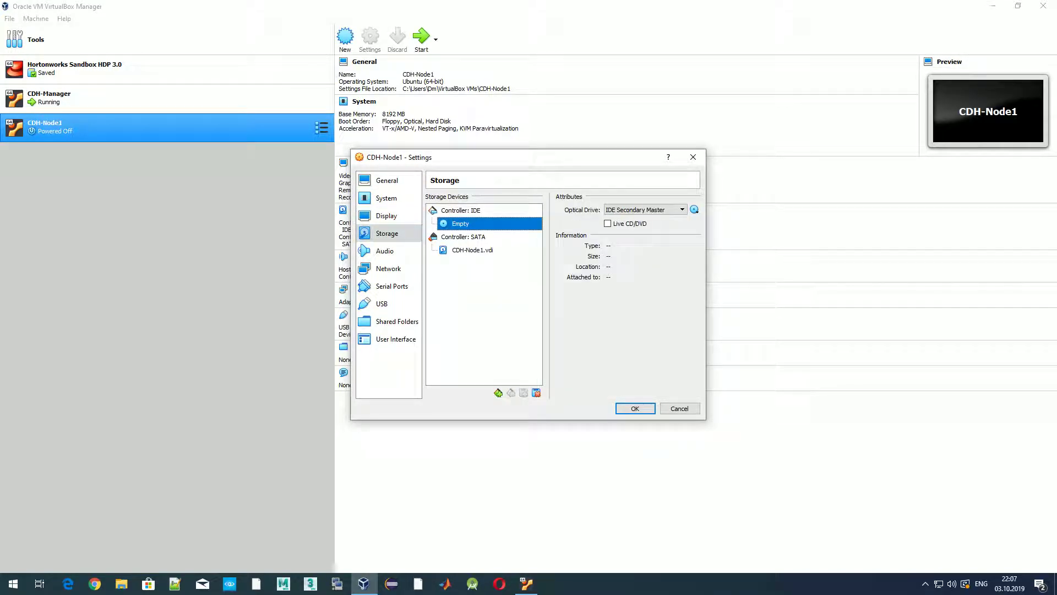
click(694, 209)
click(732, 233)
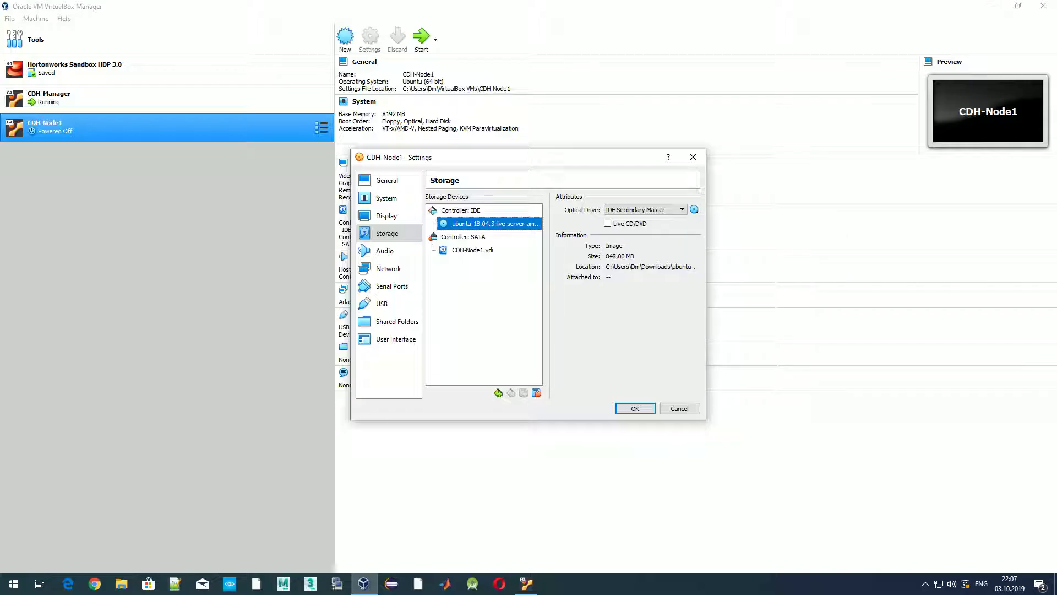
click(635, 408)
click(421, 40)
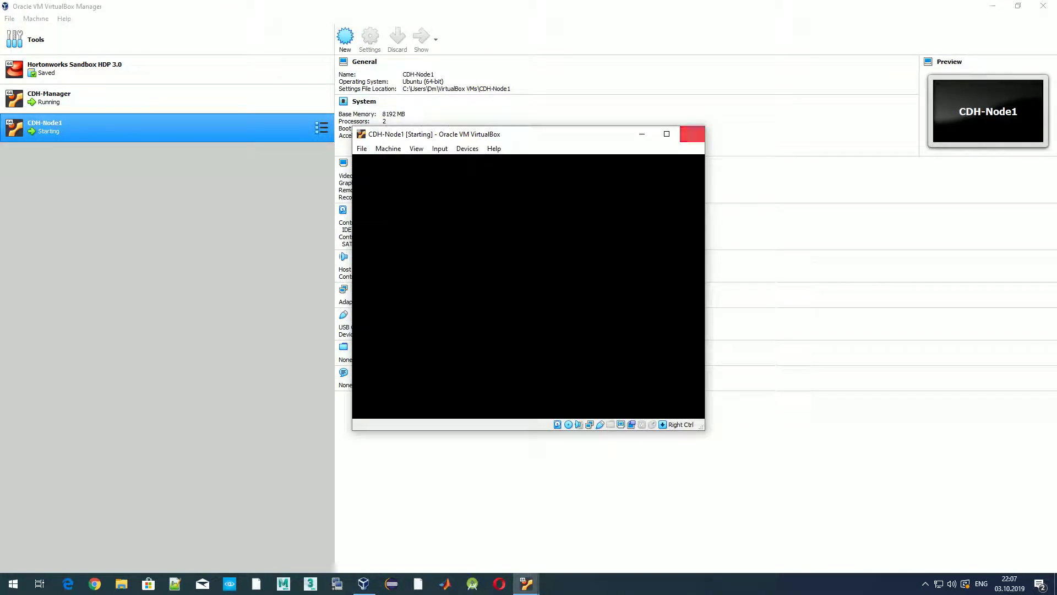
click(691, 134)
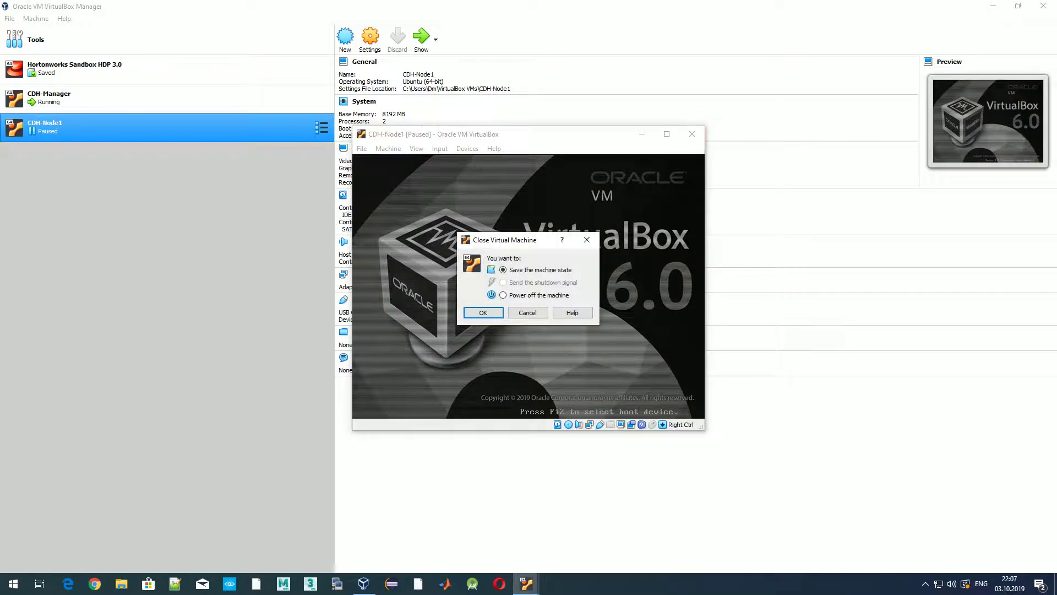
click(503, 294)
click(483, 312)
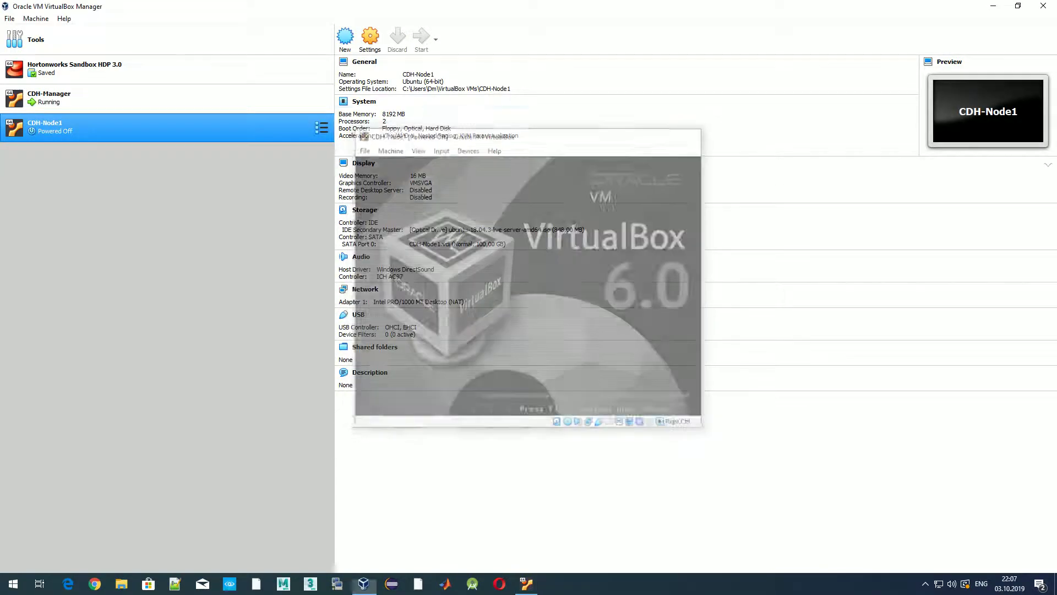
Attach CDH-Node1's first network adapter to the NAT Network named CDH Network, review its advanced options and save the settings
click(370, 36)
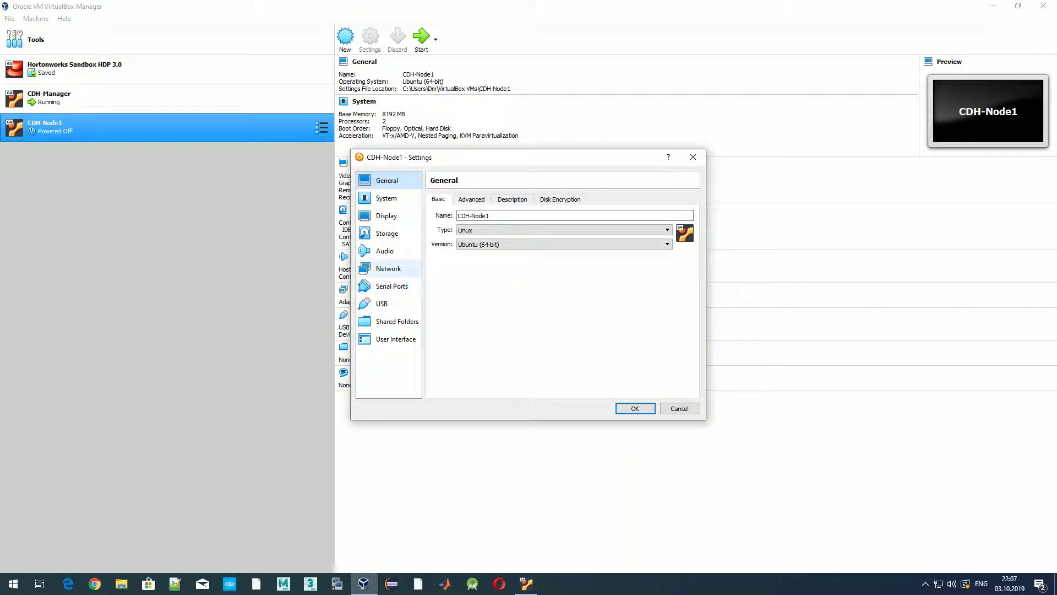
click(389, 268)
click(516, 228)
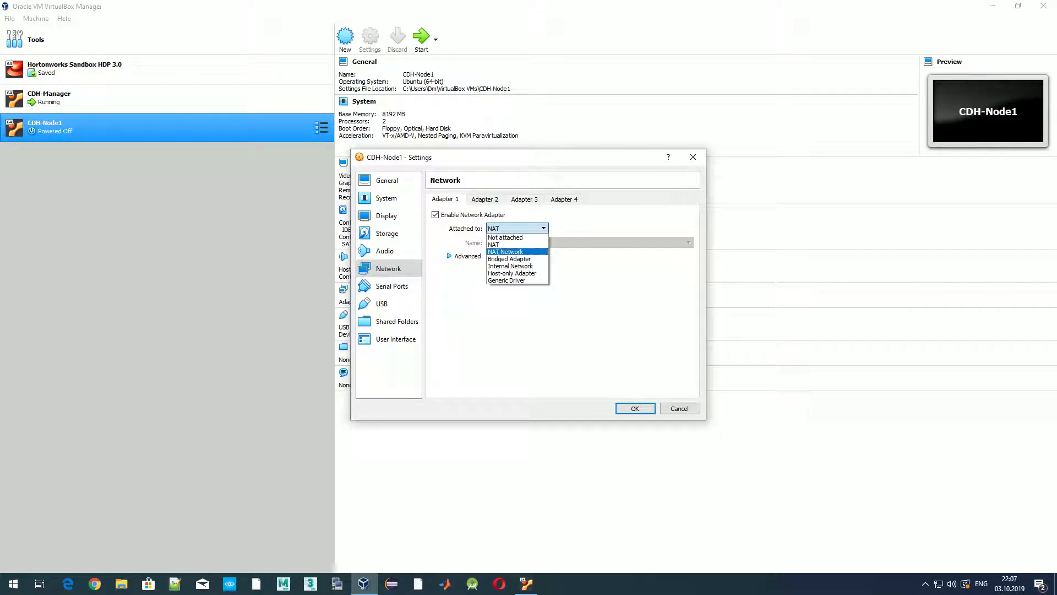
click(516, 252)
click(529, 243)
click(528, 251)
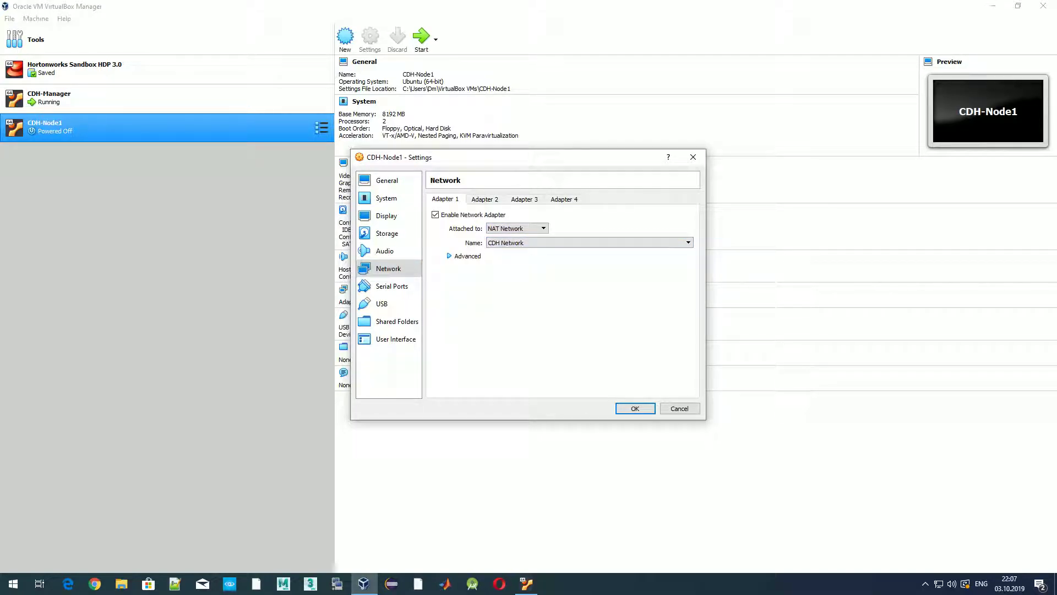
click(466, 256)
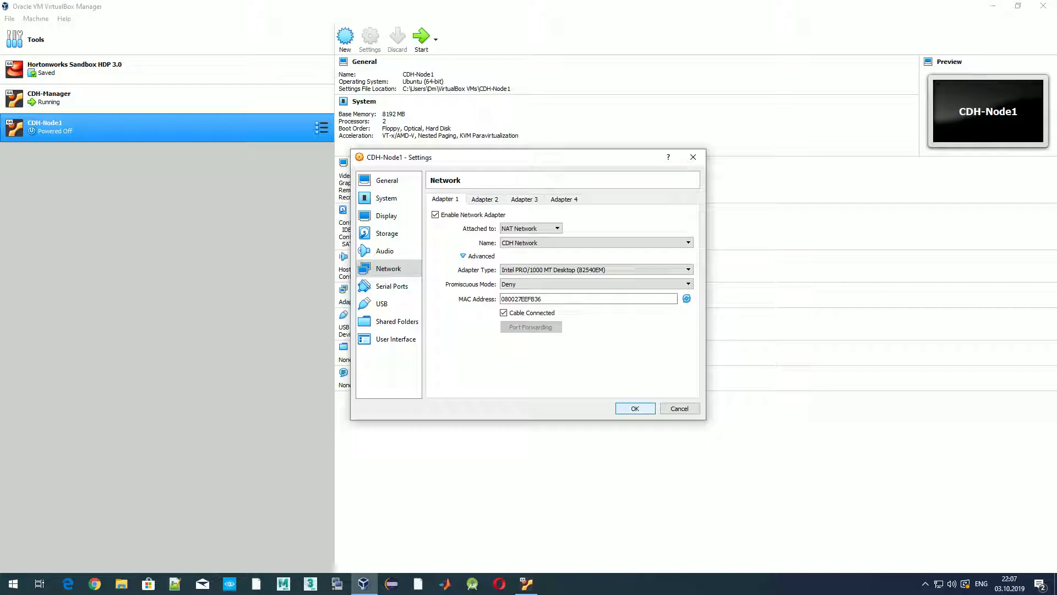
click(635, 408)
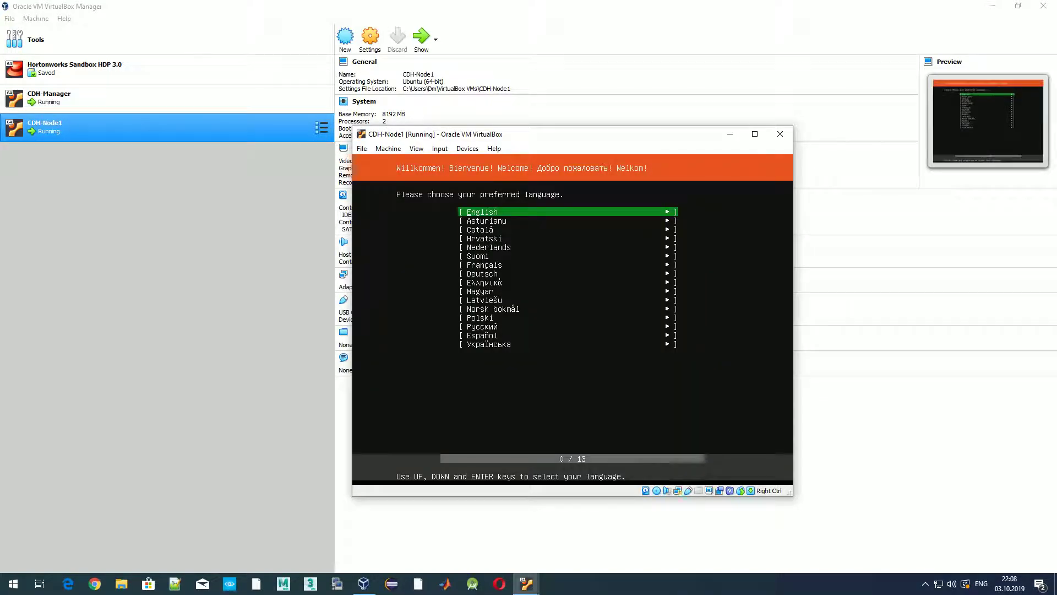
Choose English as the installer language and accept the English (US) keyboard, detected network connection, proxy and archive mirror defaults
key(Return)
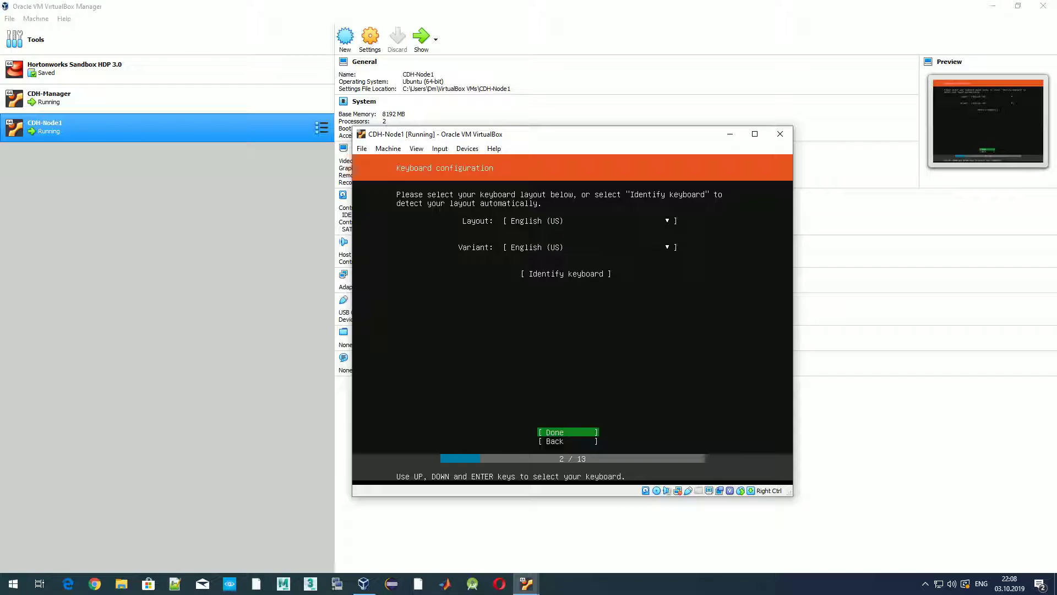
key(Return)
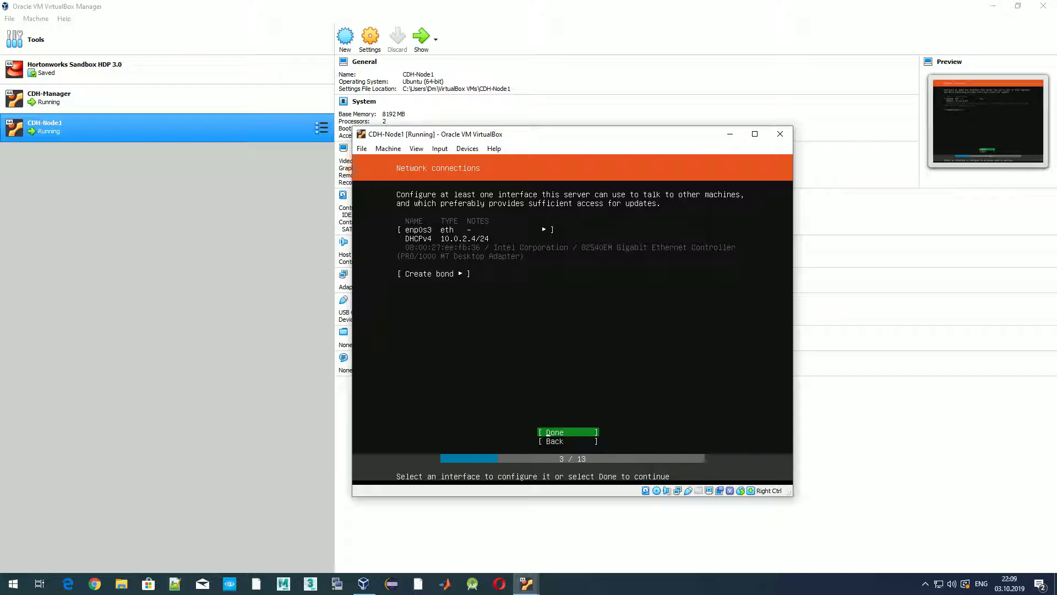
key(Return)
key(Return)
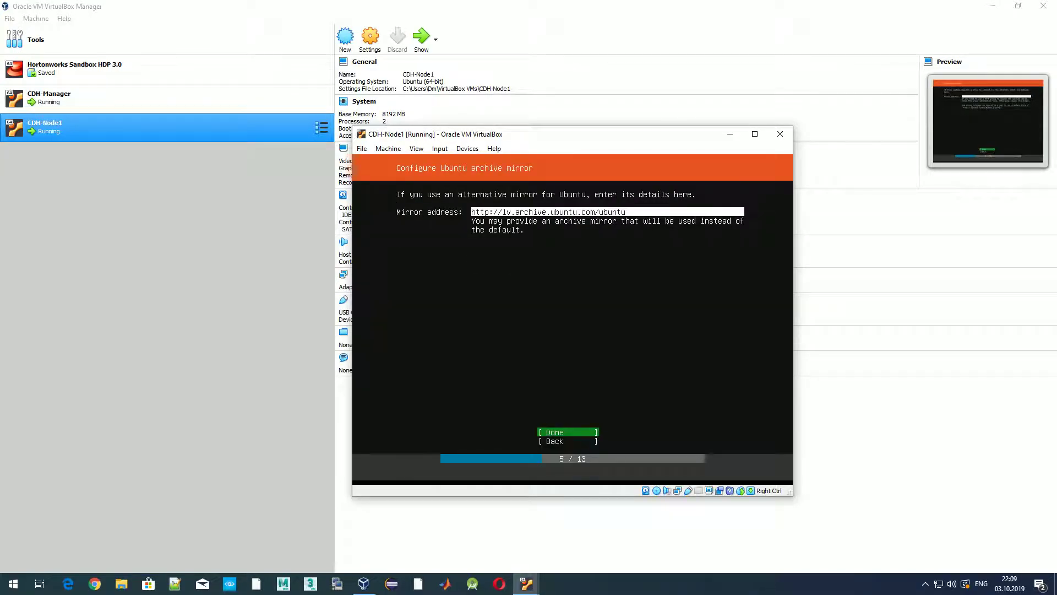
key(Return)
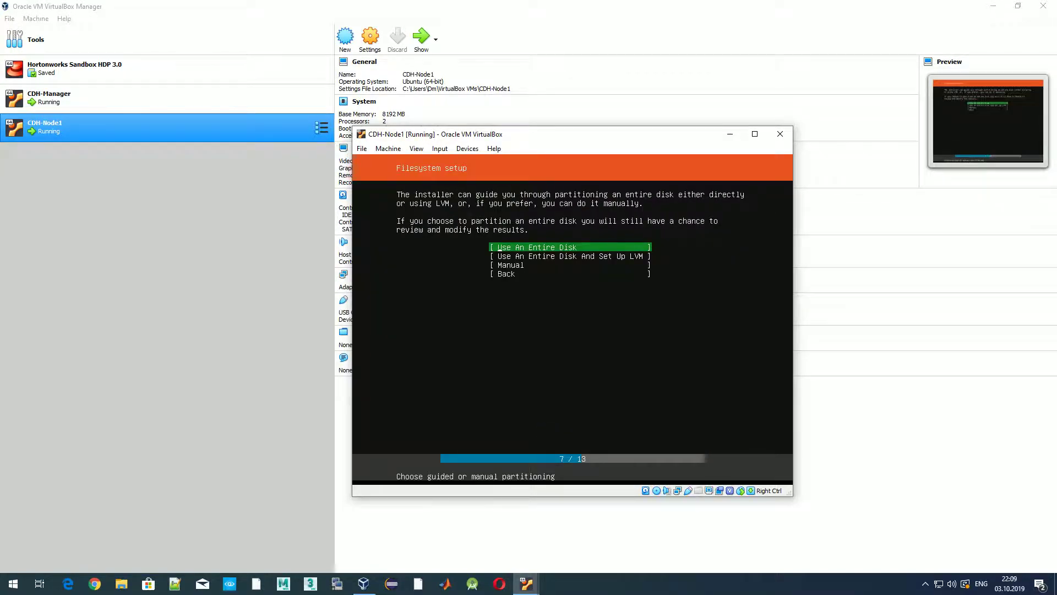
Partition CDH-Node1 using the entire disk, accept the proposed file system layout and confirm the destructive action to begin installation
key(Return)
key(Return)
key(Return)
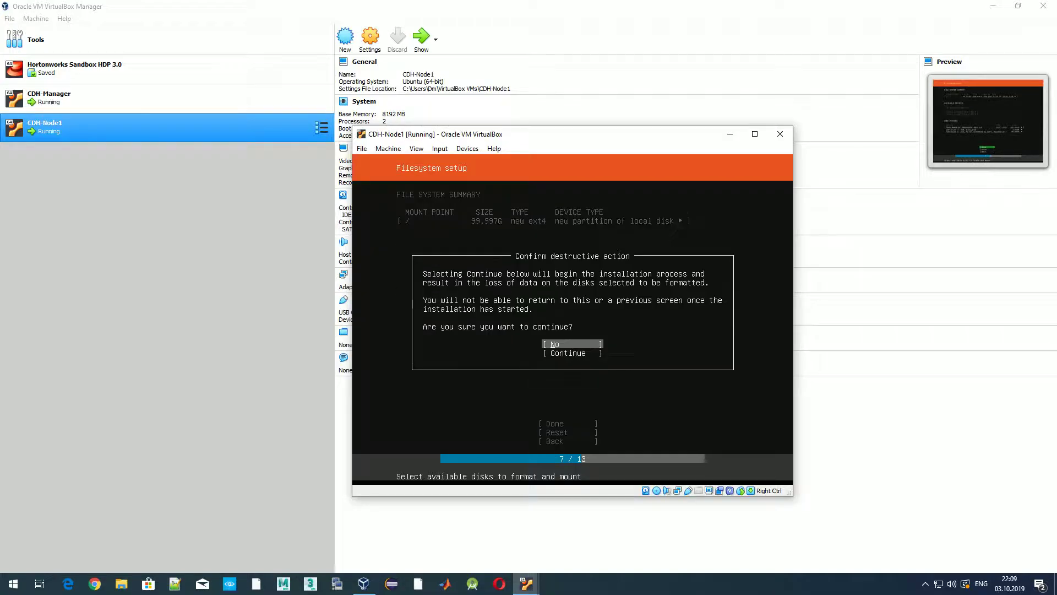
key(Down)
key(Return)
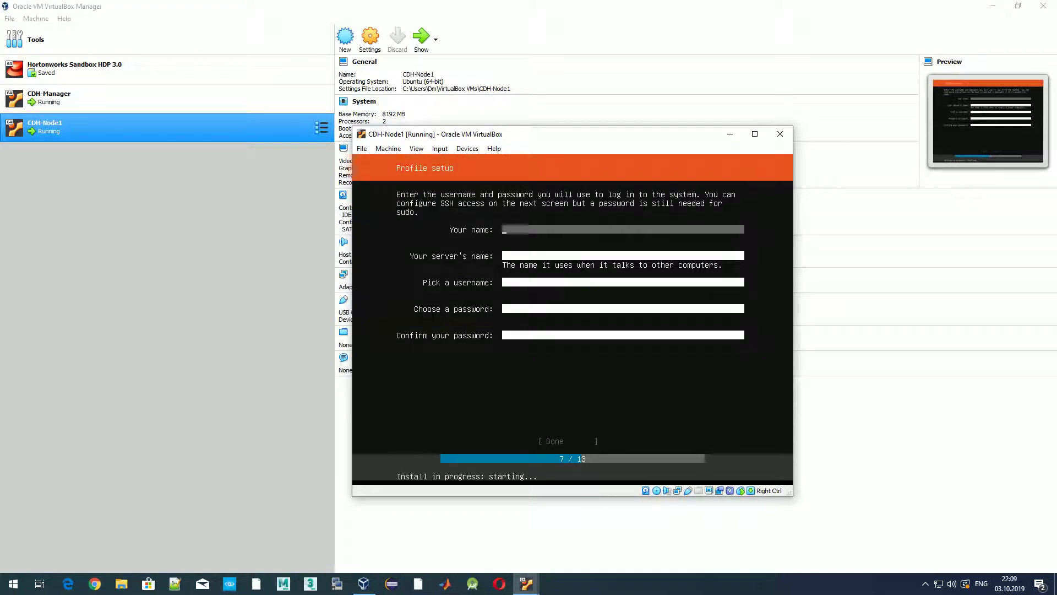
Fill in the profile with the user's name, server name node1, the username and the account password with its confirmation, and submit it
text(Dm)
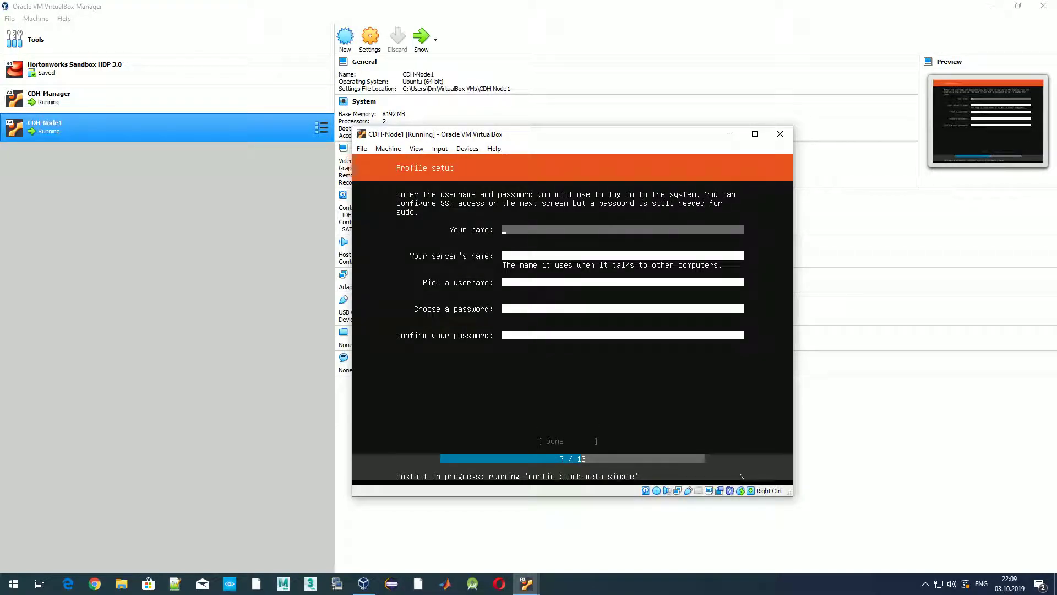
text(itrijsF)
key(Tab)
text(node1)
key(Tab)
text(dmitrijsf)
key(Tab)
text(**********)
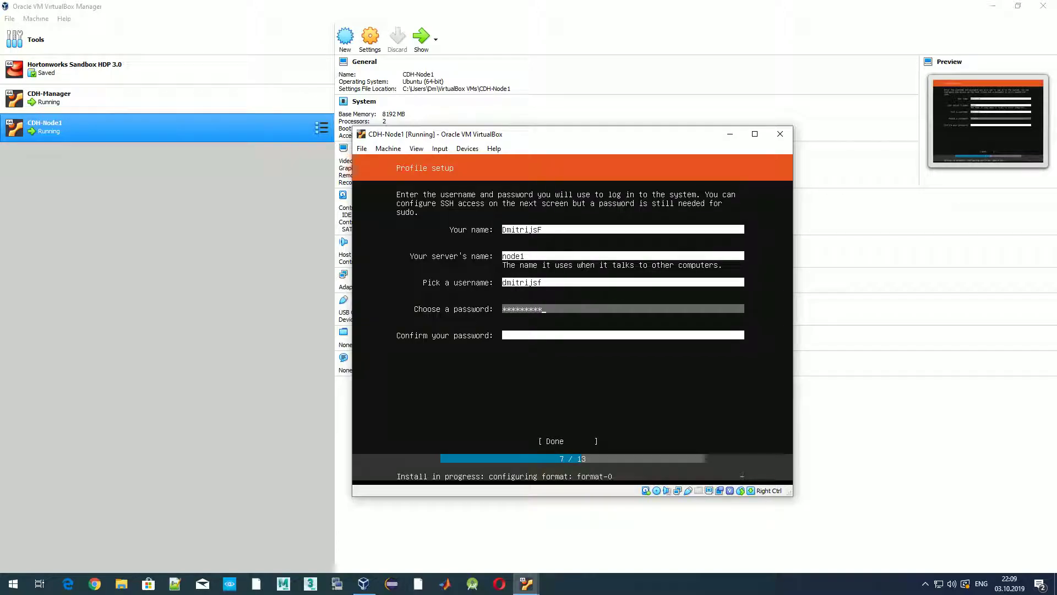
text(*)
key(Tab)
text(**********)
key(Tab)
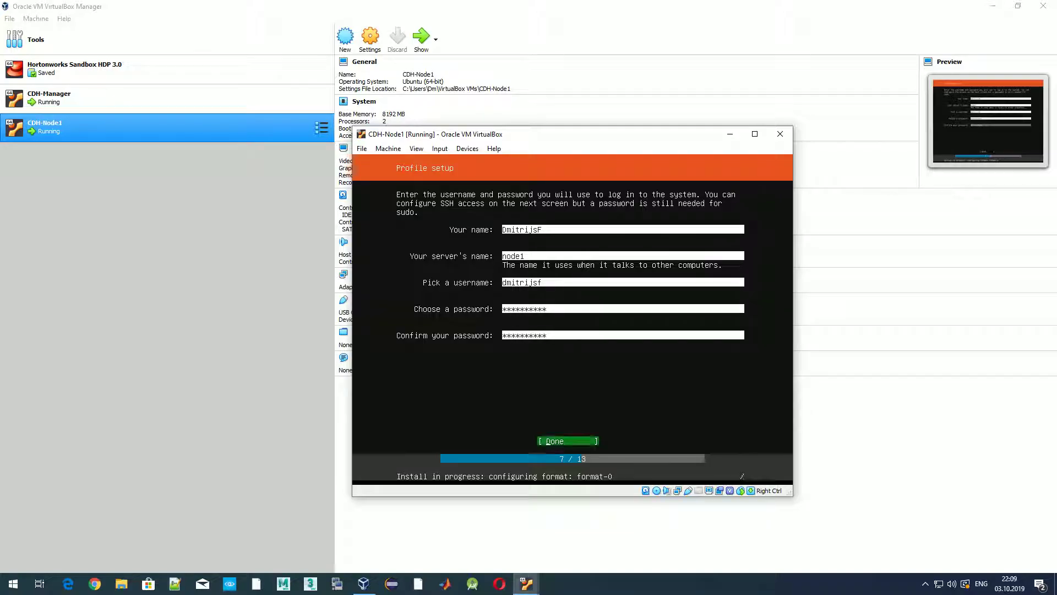
key(Return)
Enable installation of the OpenSSH server without importing an SSH identity, and continue without selecting any featured server snaps
key(space)
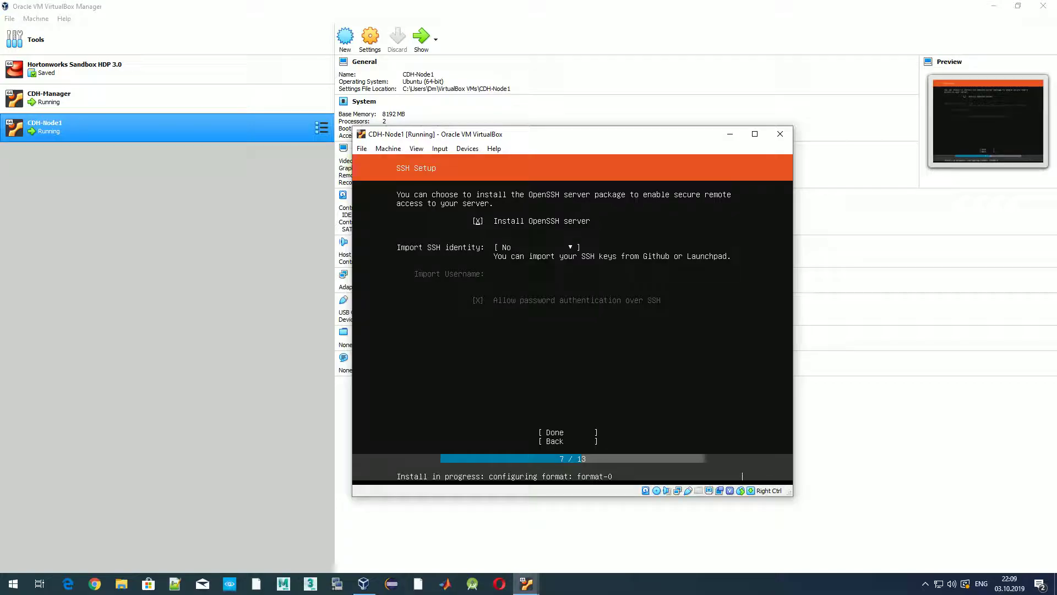
key(Tab)
key(Tab)
key(Return)
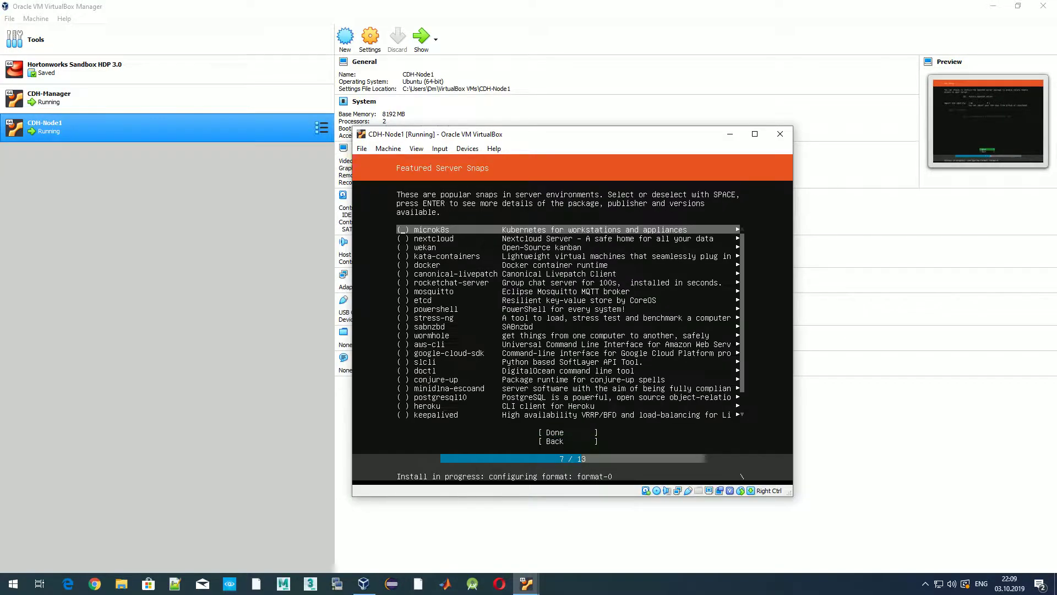
key(Tab)
key(Return)
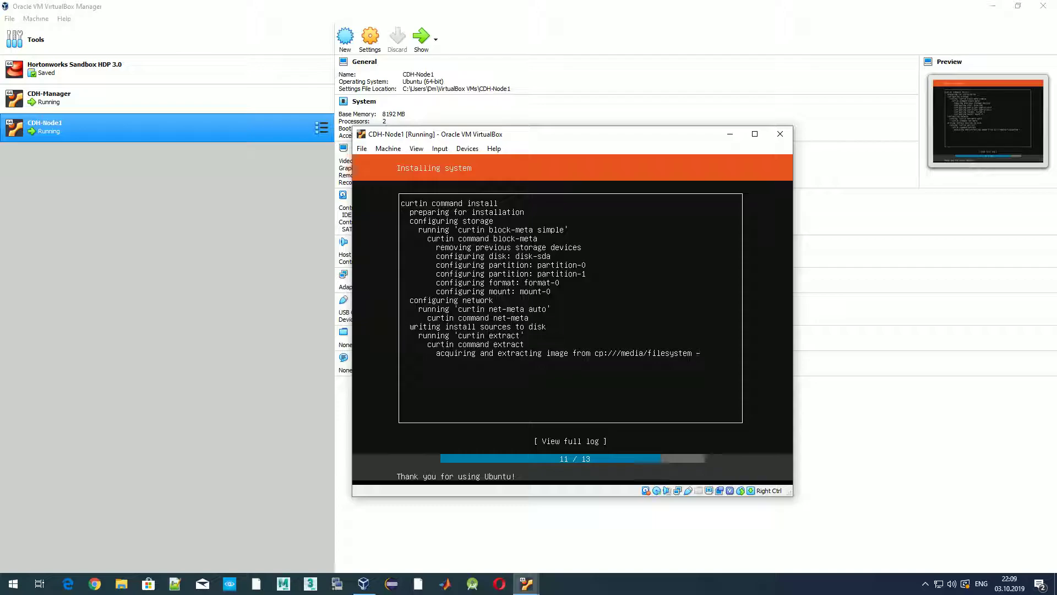
Bring up the CDH-Manager console to check its ifconfig output, and minimize it again
mouse_move(527, 583)
click(485, 537)
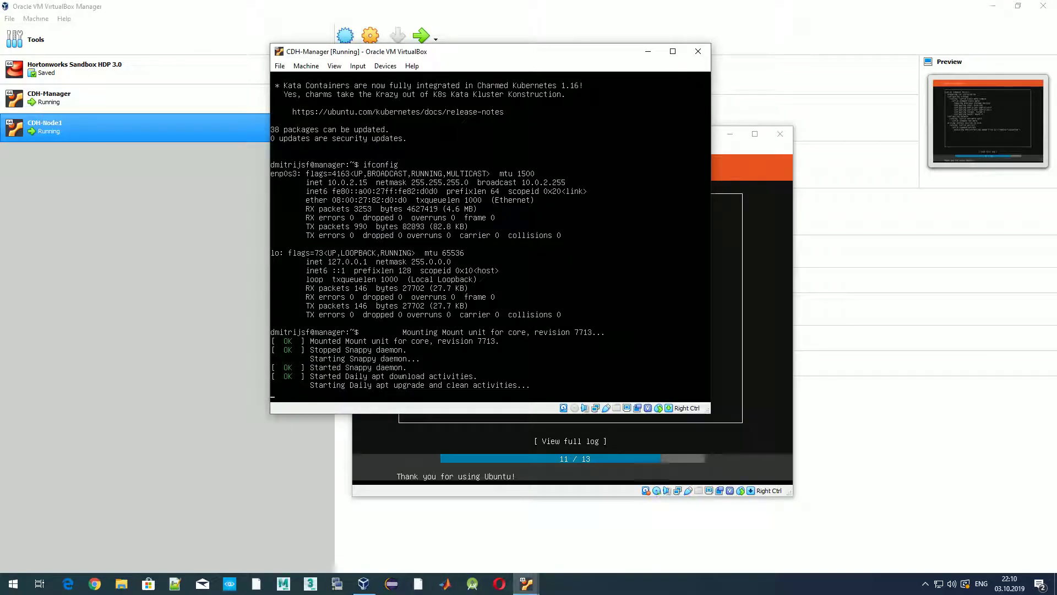
click(648, 51)
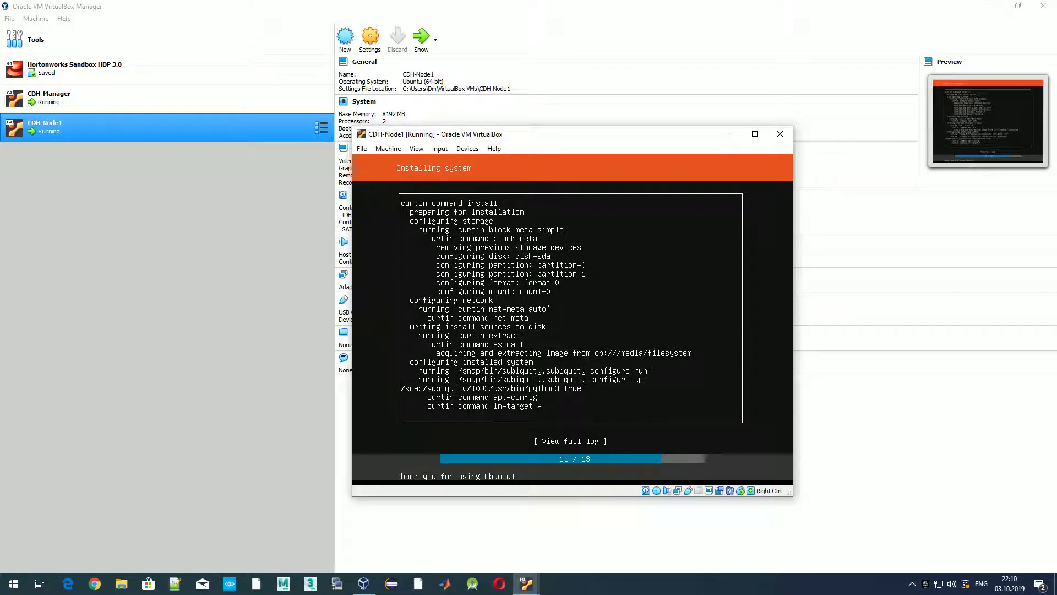
Examine the CDH Network details and its port forwarding rules in VirtualBox's network preferences, closing both dialogs without changes
key(alt+Tab)
click(10, 19)
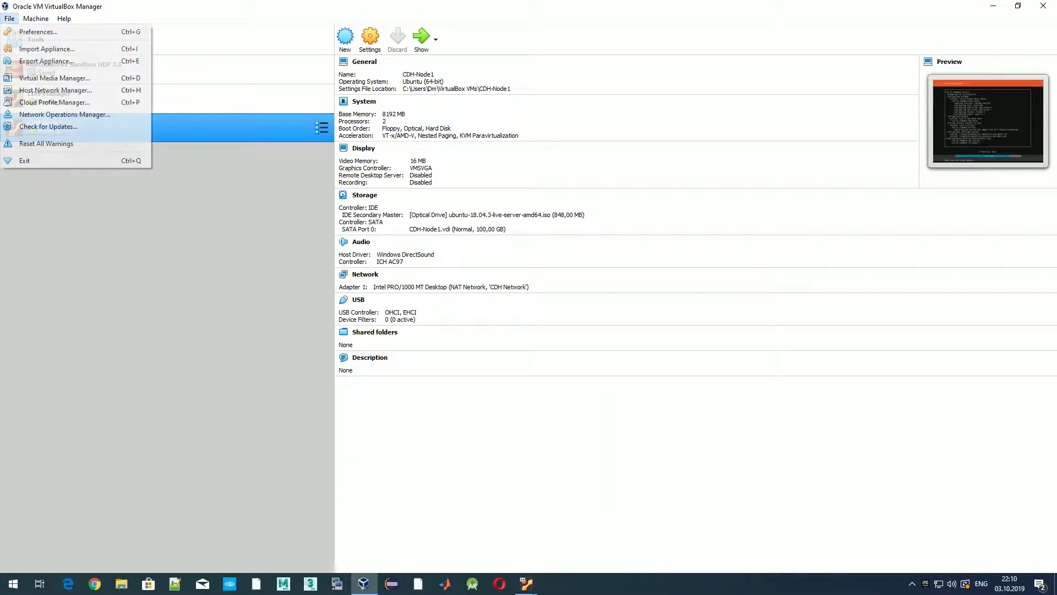
click(37, 32)
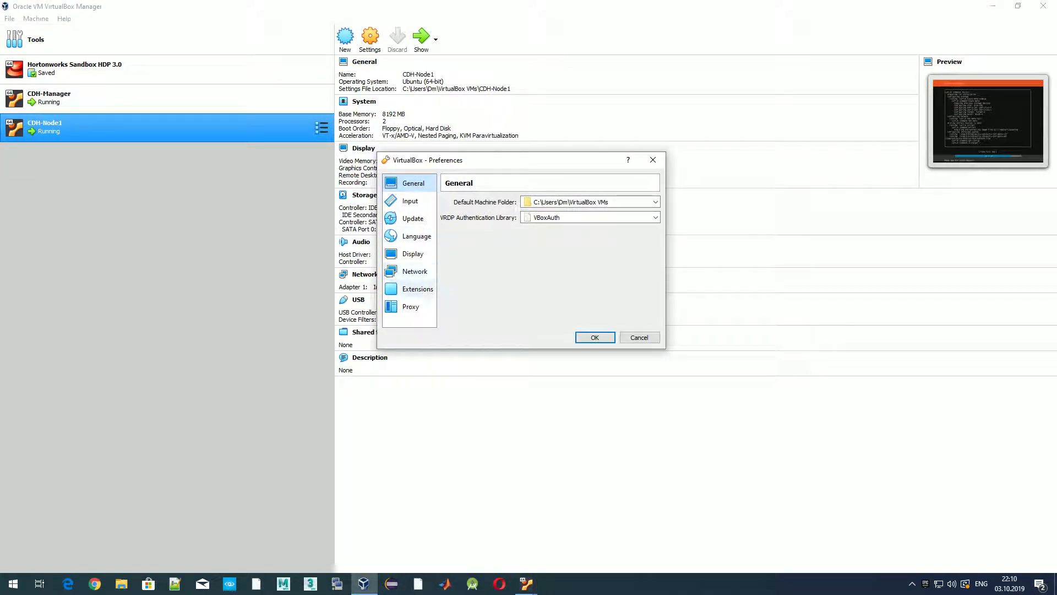
click(415, 271)
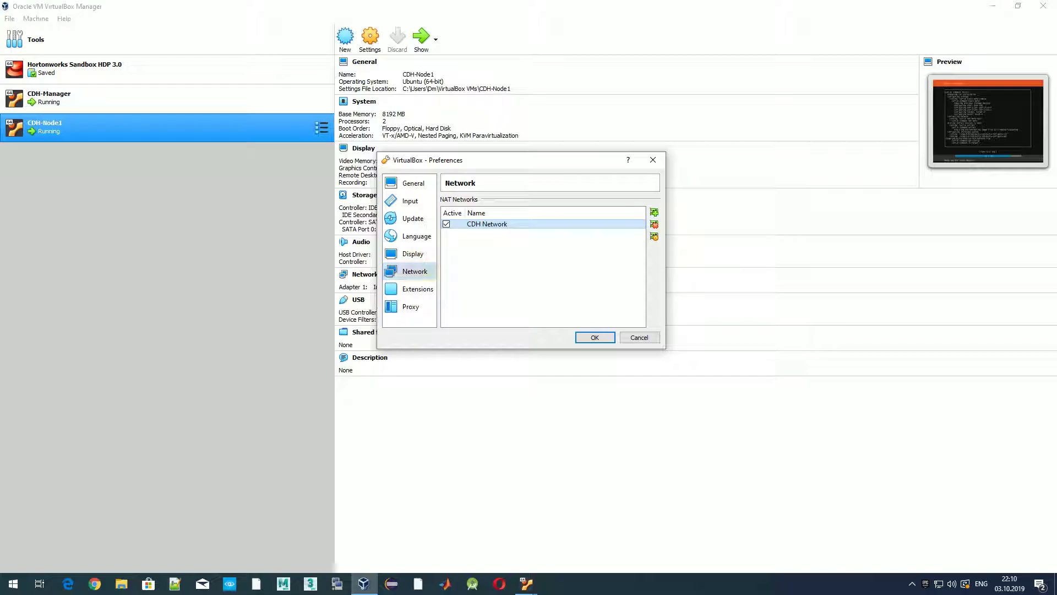
double_click(545, 223)
click(549, 289)
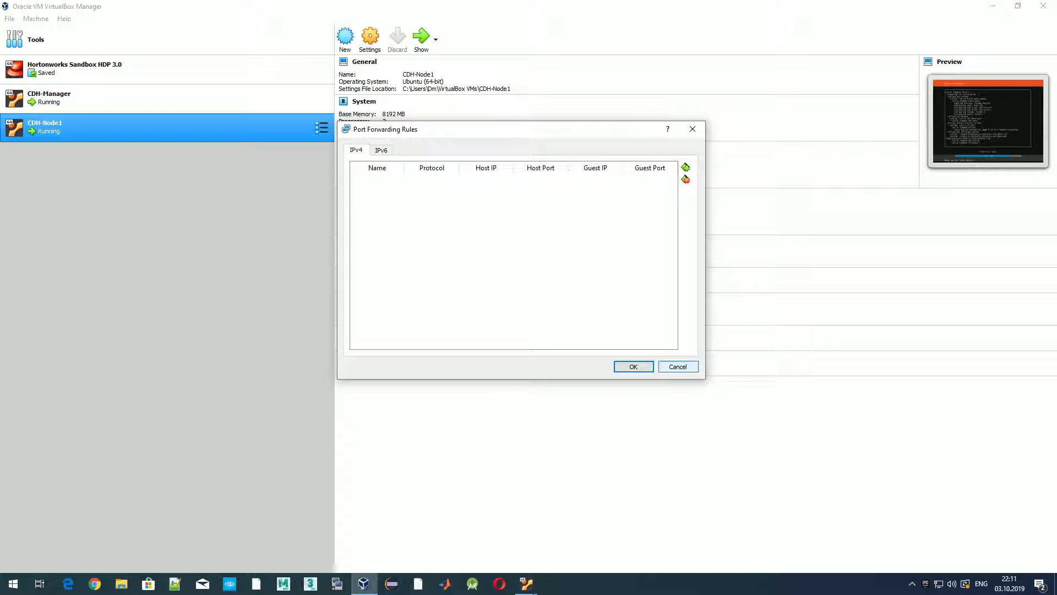
click(678, 366)
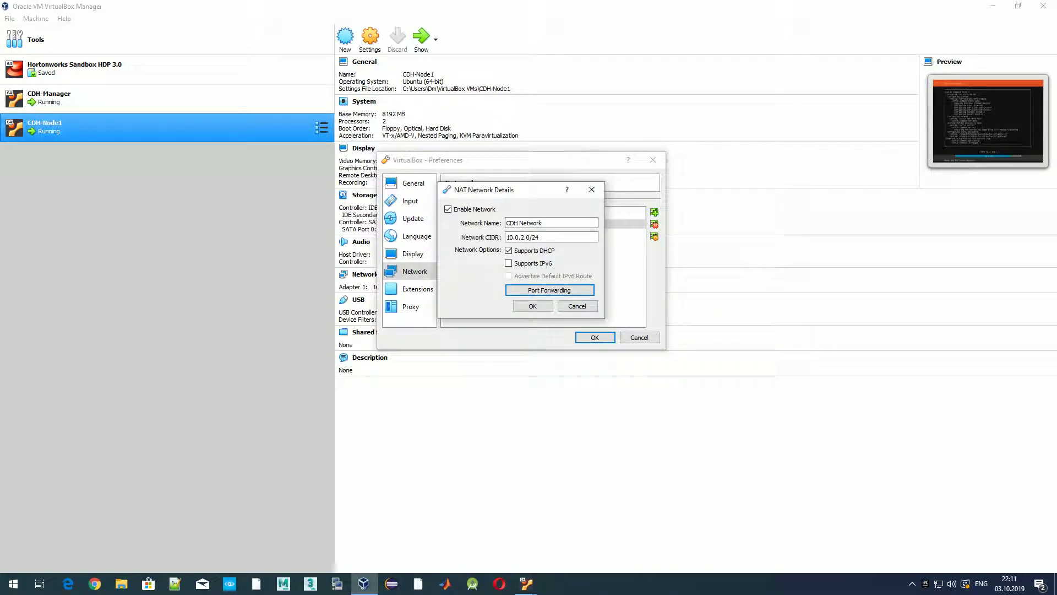
click(577, 306)
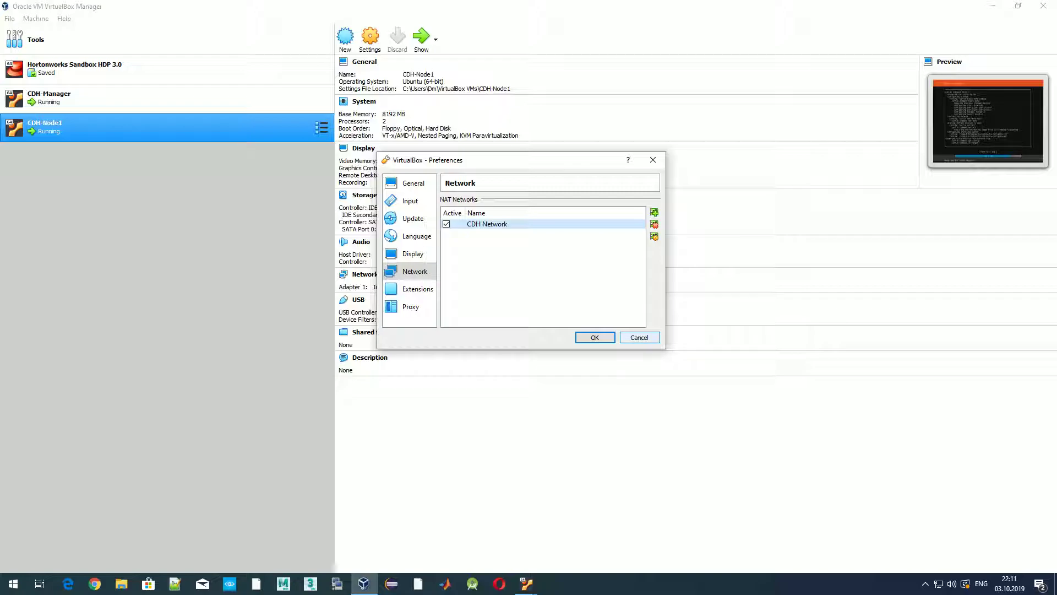
Check the installation progress in the CDH-Node1 window and minimize it
click(526, 584)
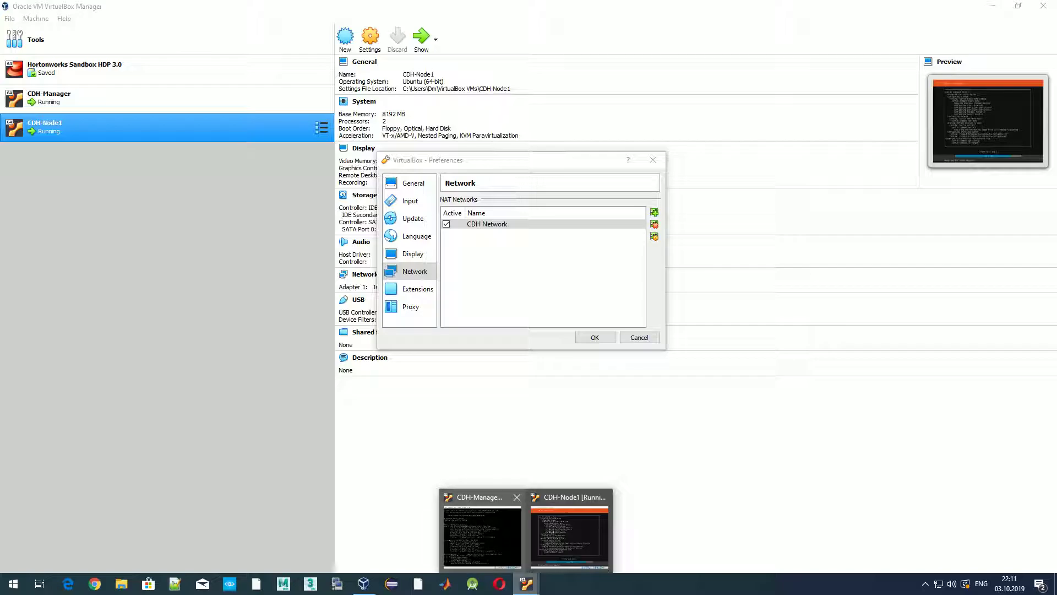
click(569, 535)
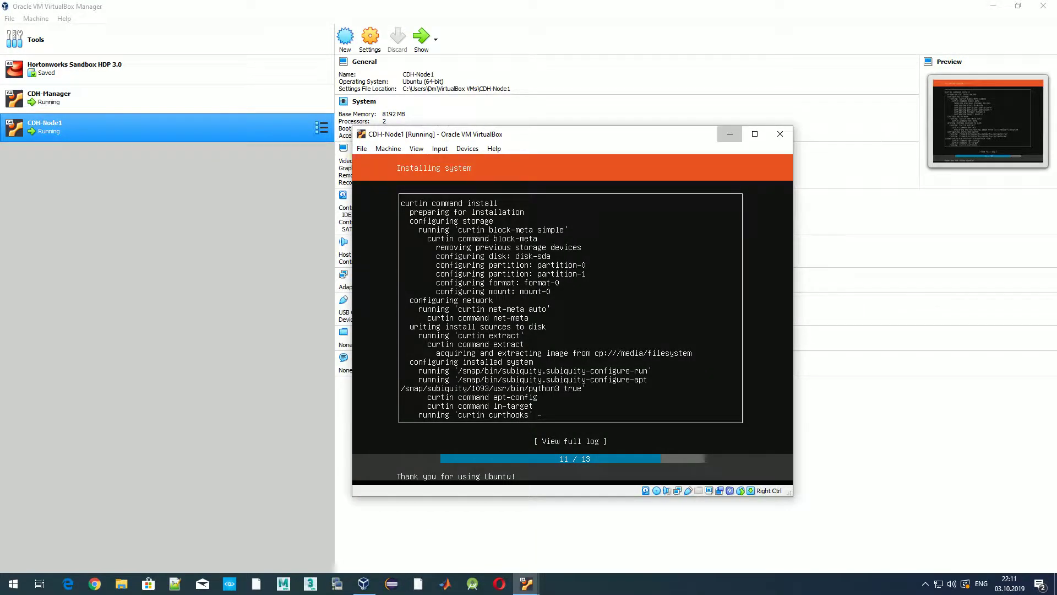
click(730, 134)
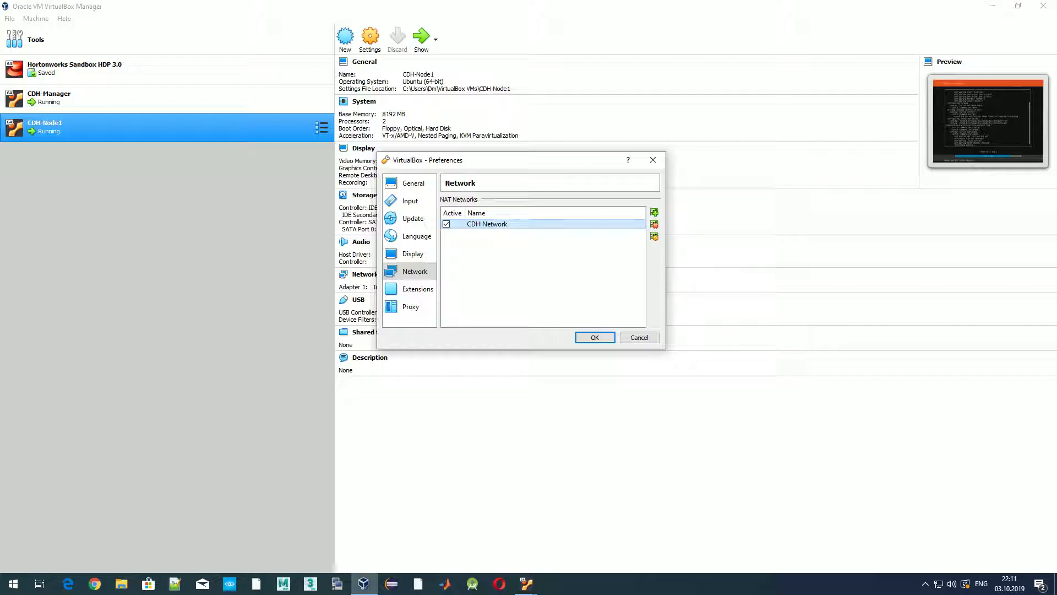
Reopen the CDH Network details to look at the port forwarding rules once more, and cancel both dialogs
double_click(487, 224)
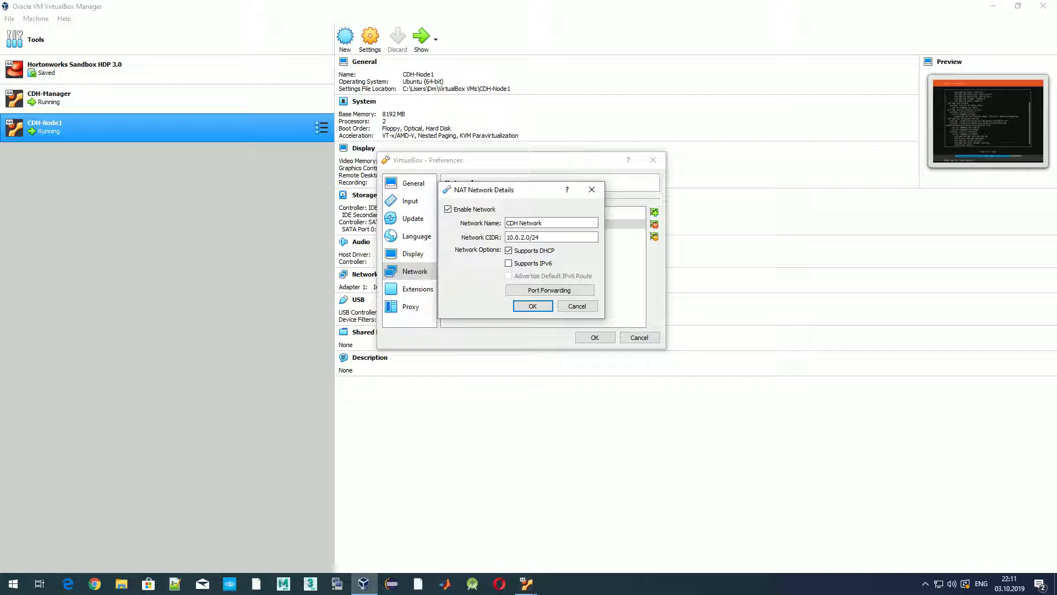
click(550, 291)
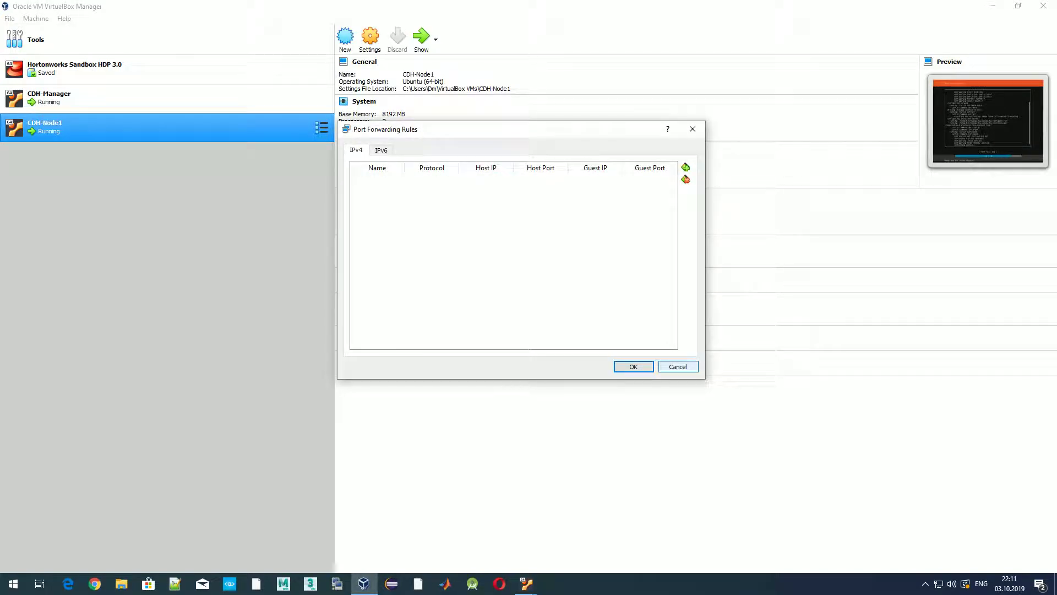
click(677, 366)
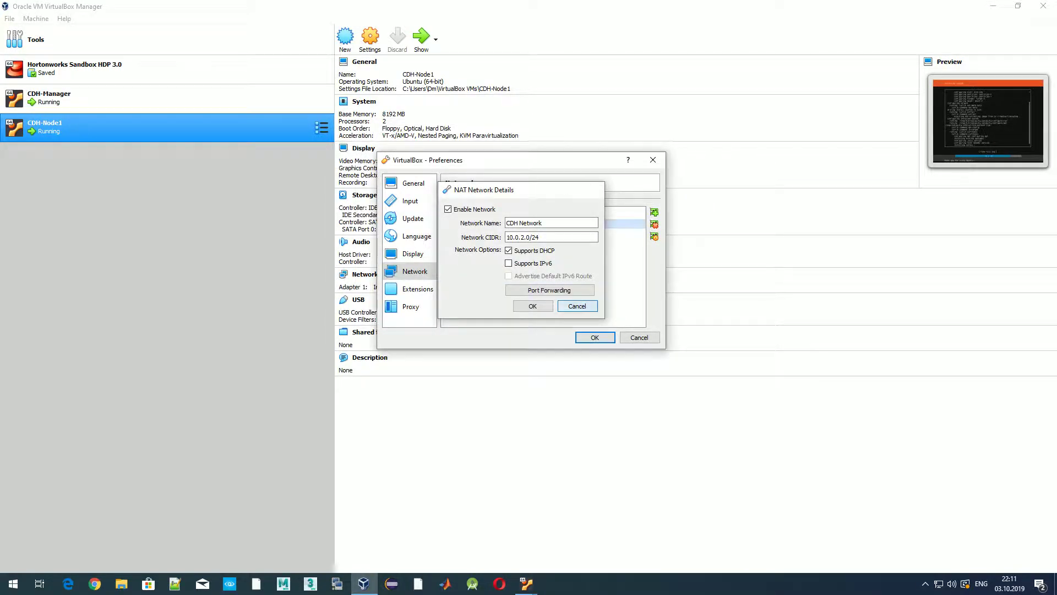
click(573, 307)
Compare CDH-Manager's network interface output with the CDH-Node1 installation log, and return to the network preferences
click(527, 584)
click(485, 534)
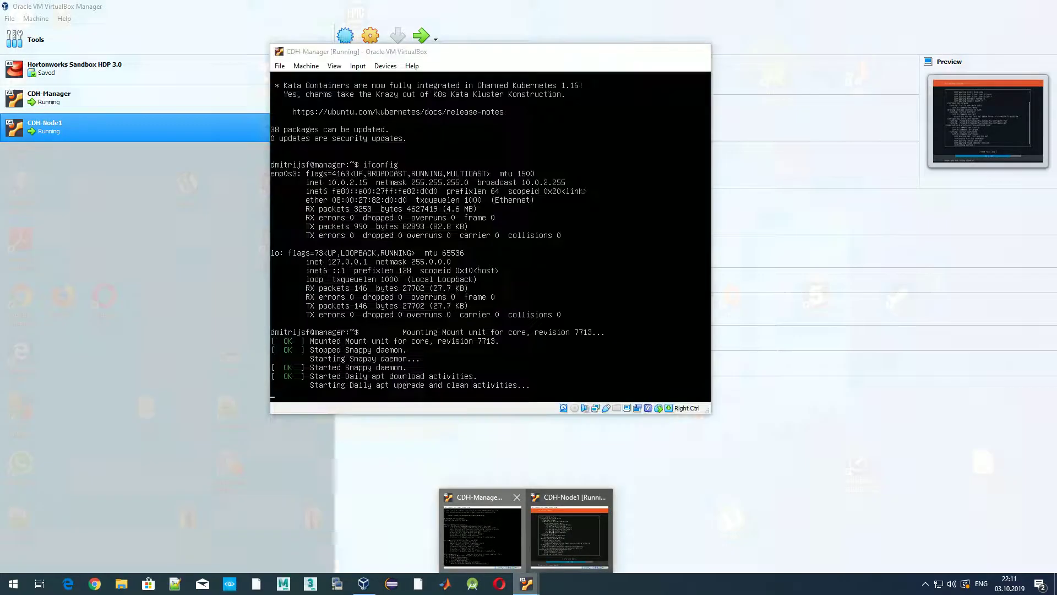
click(527, 583)
click(572, 534)
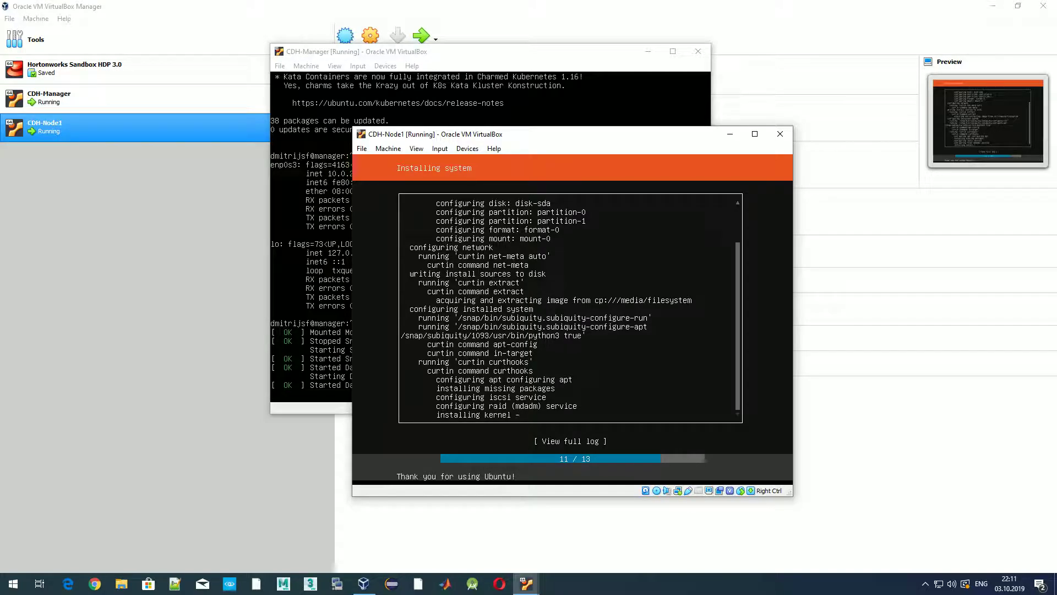
key(alt+Tab)
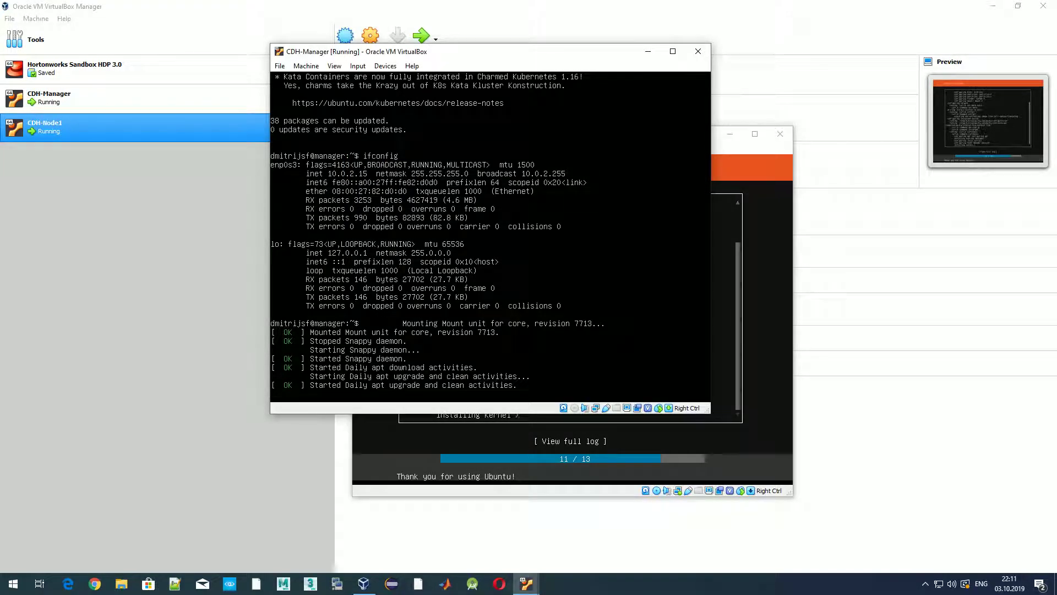
key(alt+Tab)
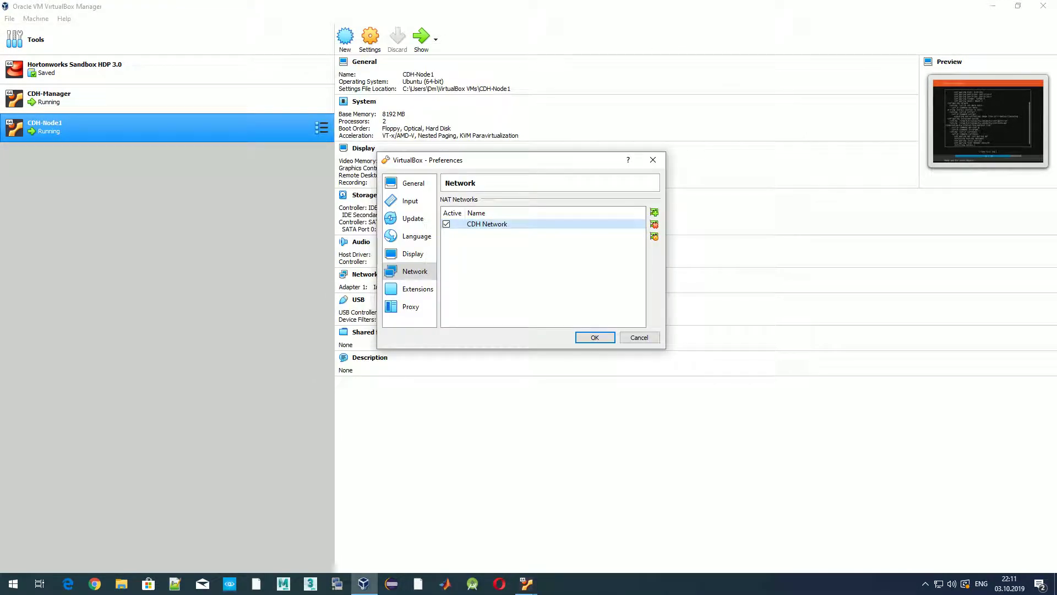
Check CDH-Manager's IP address in its ifconfig output and minimize its window
mouse_move(526, 584)
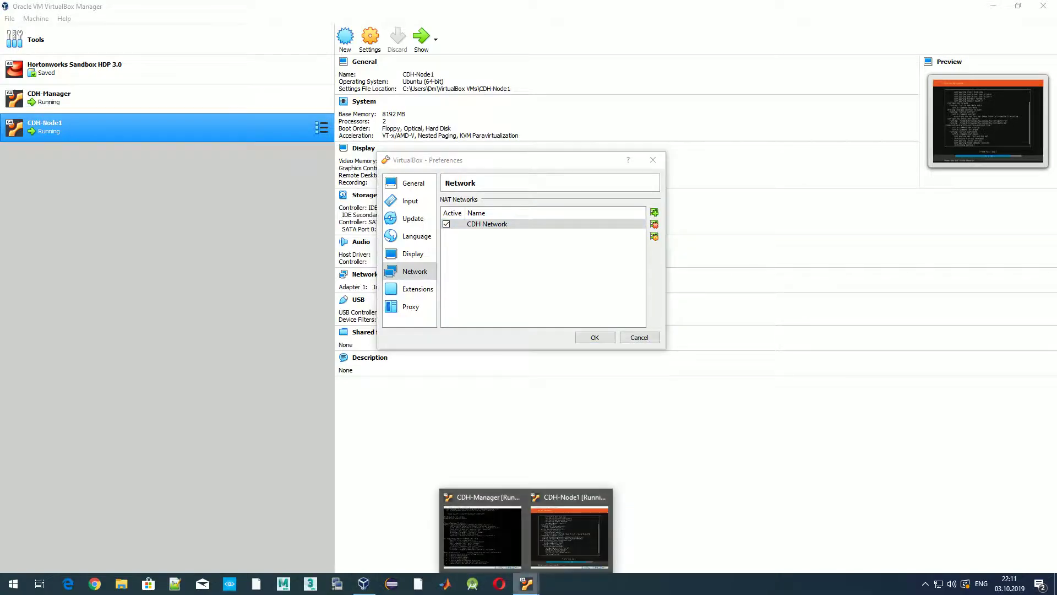
click(479, 529)
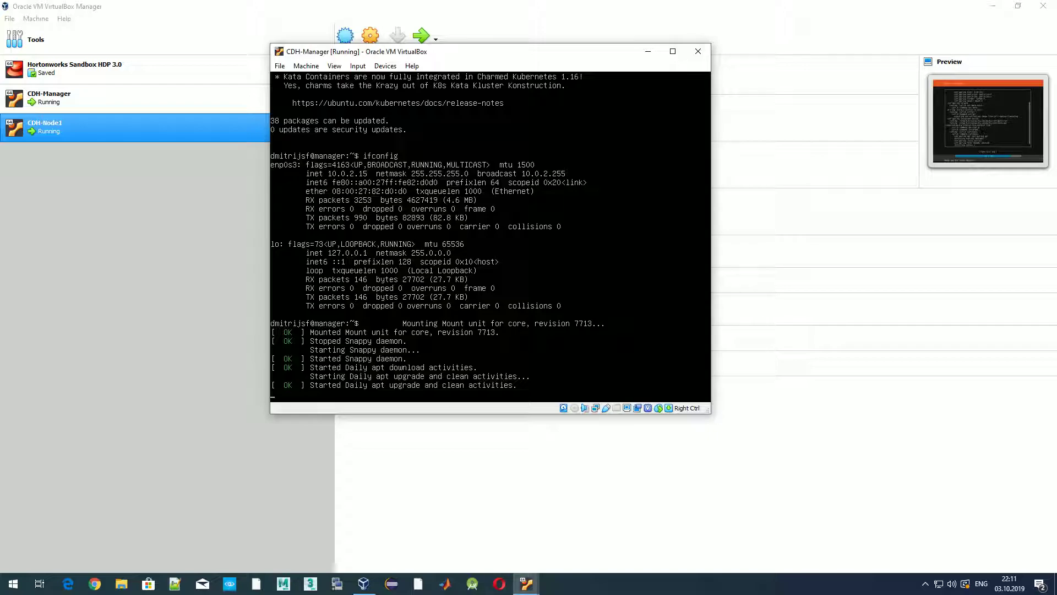
click(648, 51)
Add an IPv4 port forwarding rule named Manager SSH to the CDH Network with host port 22
double_click(507, 224)
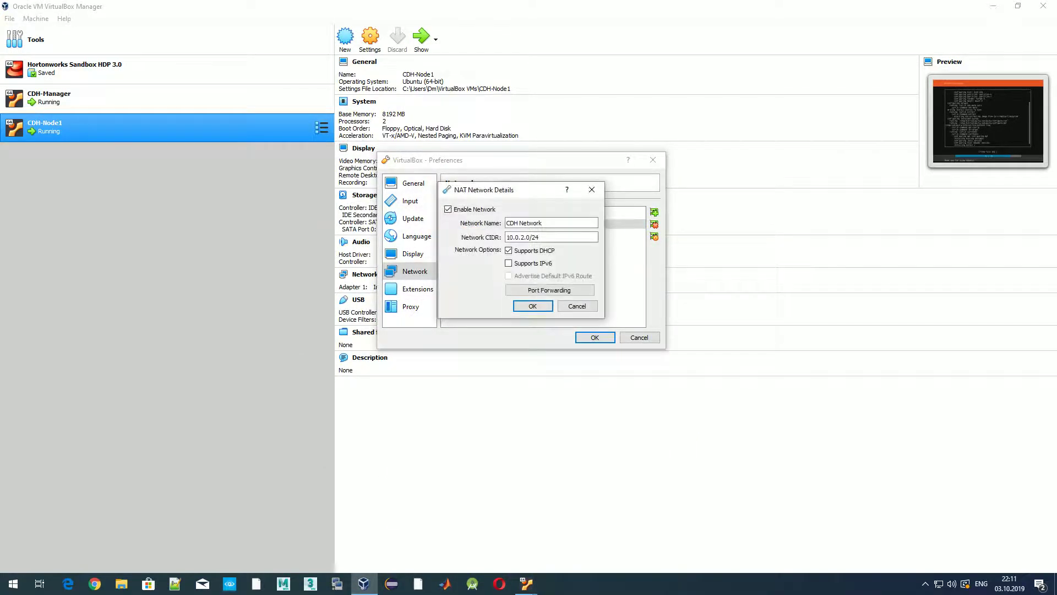
click(583, 289)
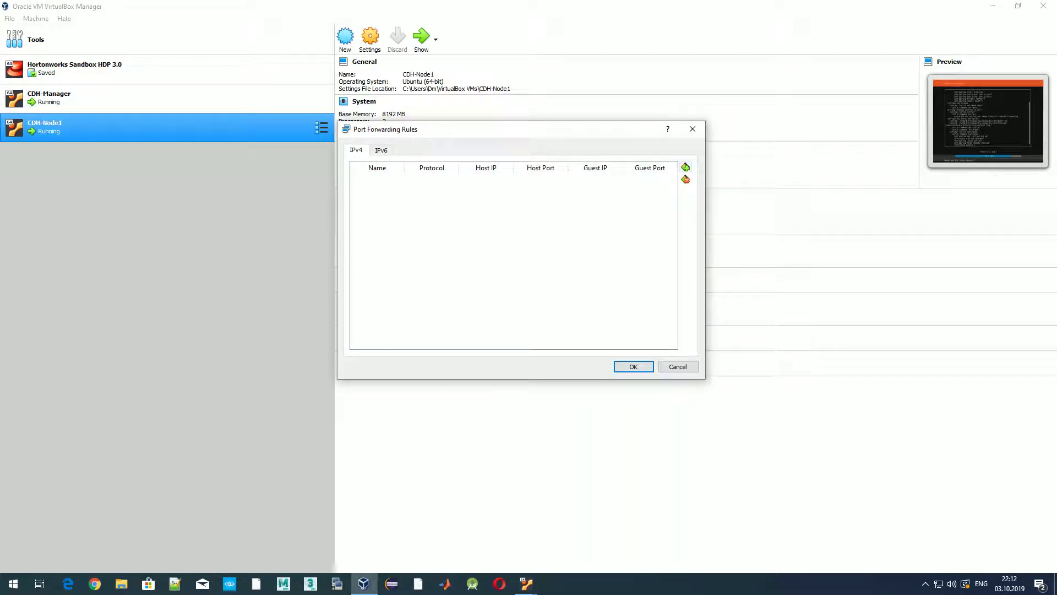
click(686, 167)
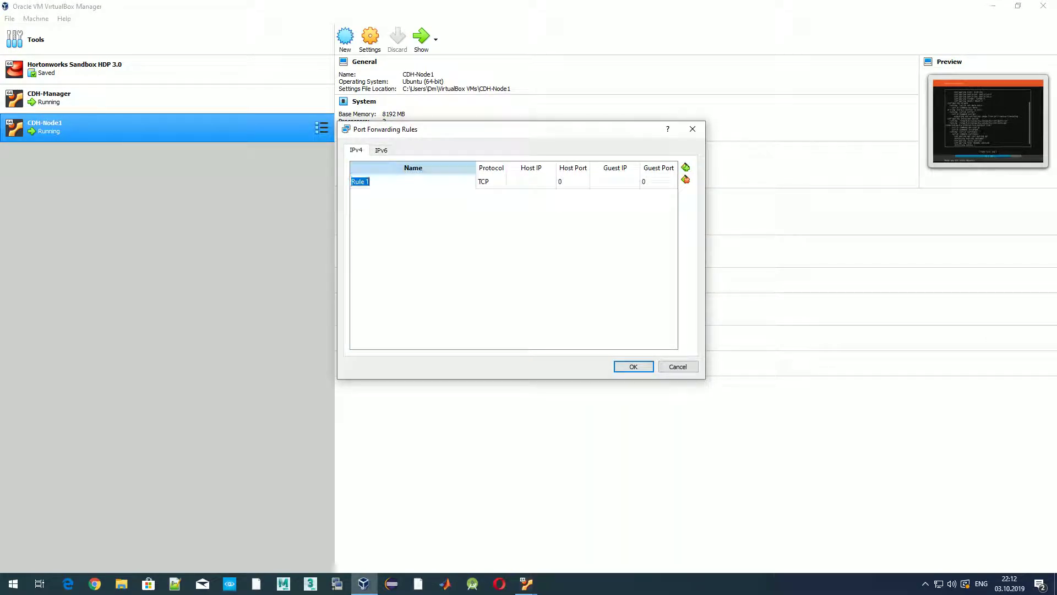
text(Manager SSH)
key(Return)
click(573, 182)
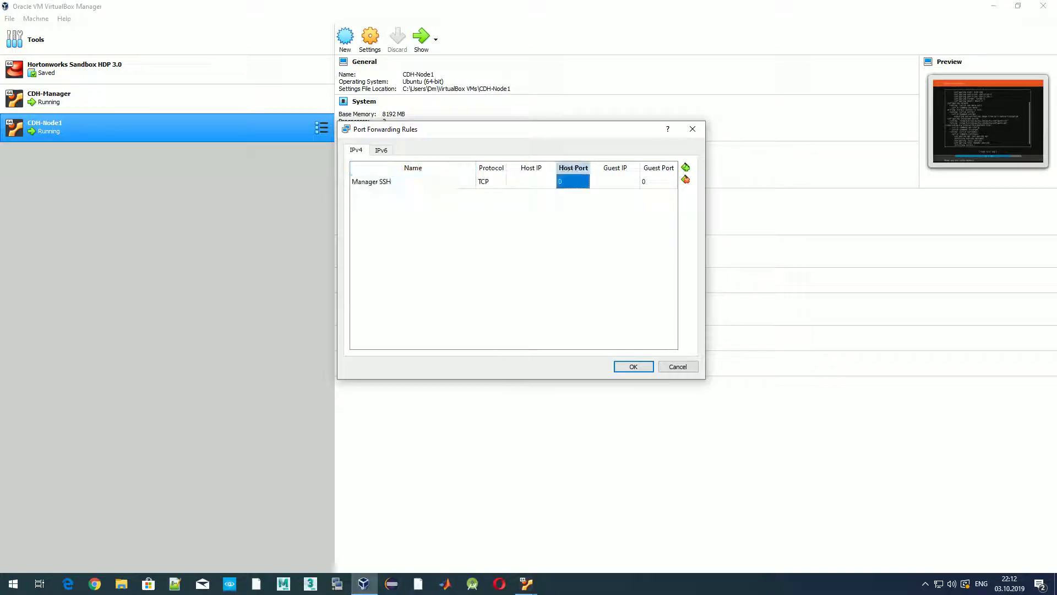
double_click(572, 181)
text(22)
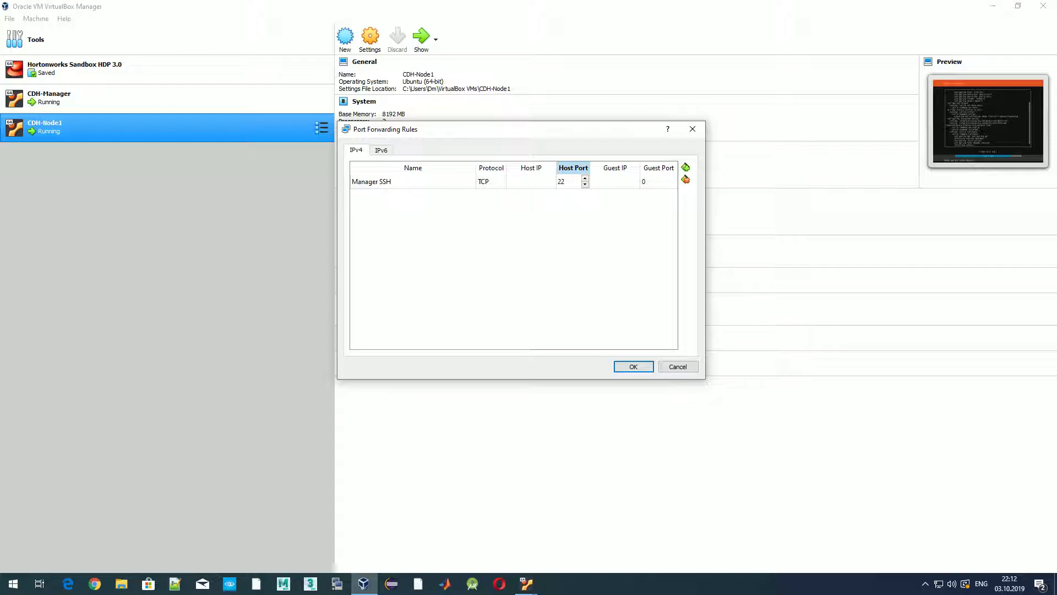
Set the Manager SSH rule's guest IP to 10.0.2.15 and its guest port to 22
double_click(615, 182)
text(10.0)
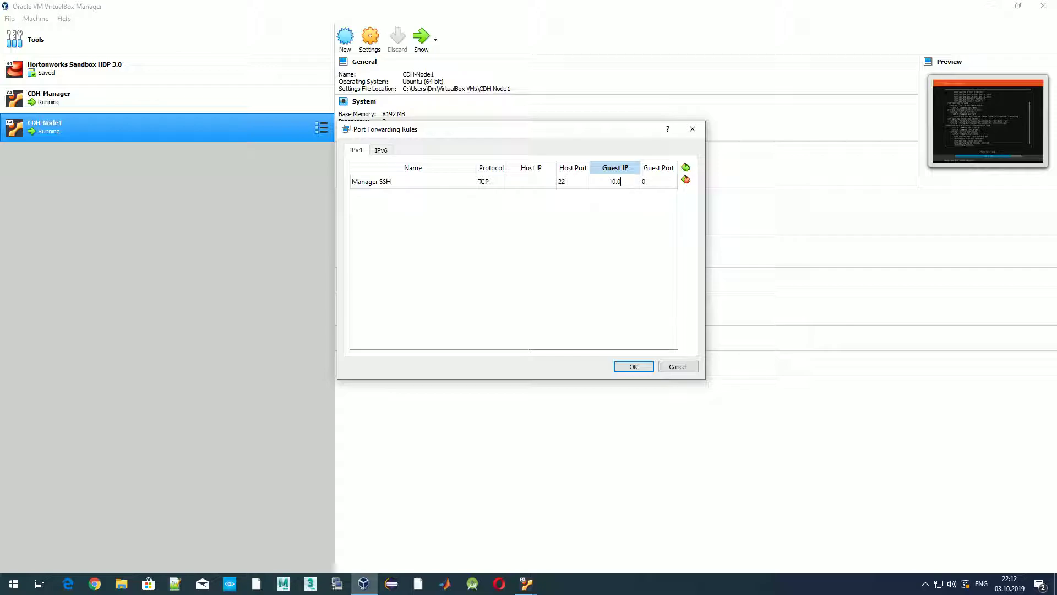
text(.2.15)
key(Return)
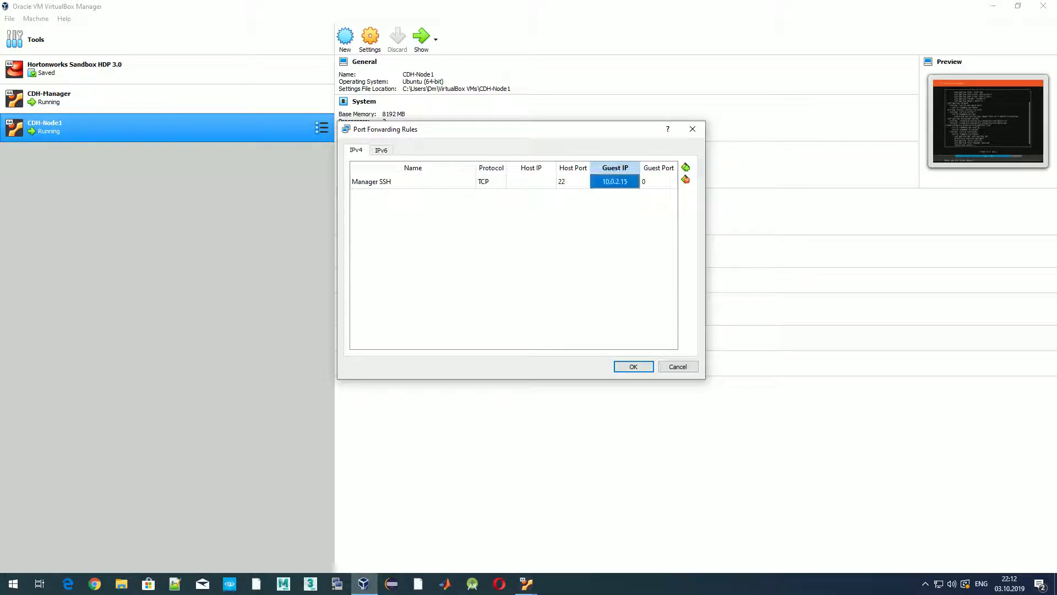
click(658, 182)
double_click(657, 182)
text(22)
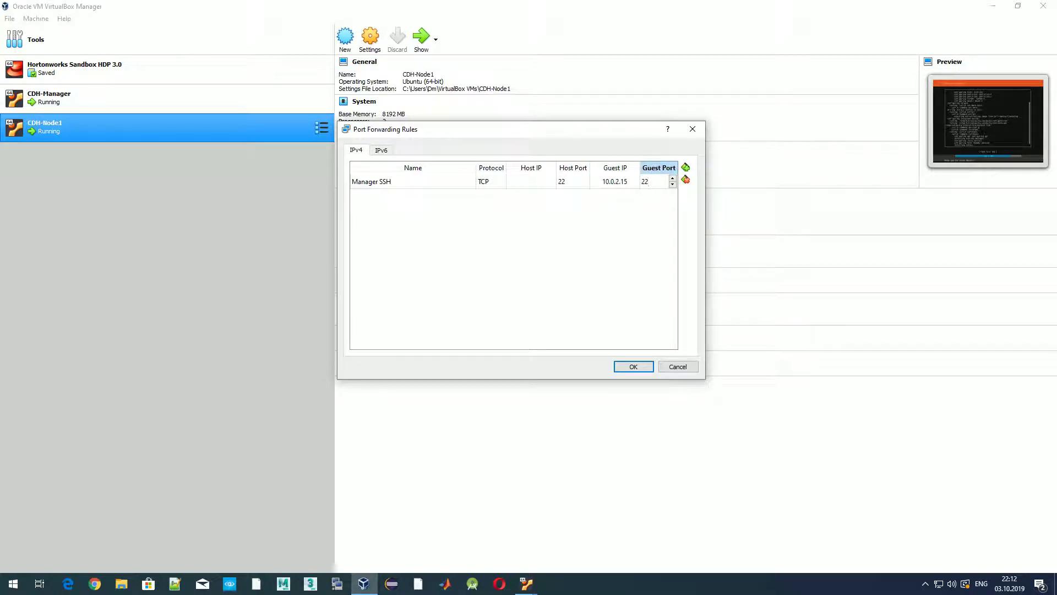
key(Return)
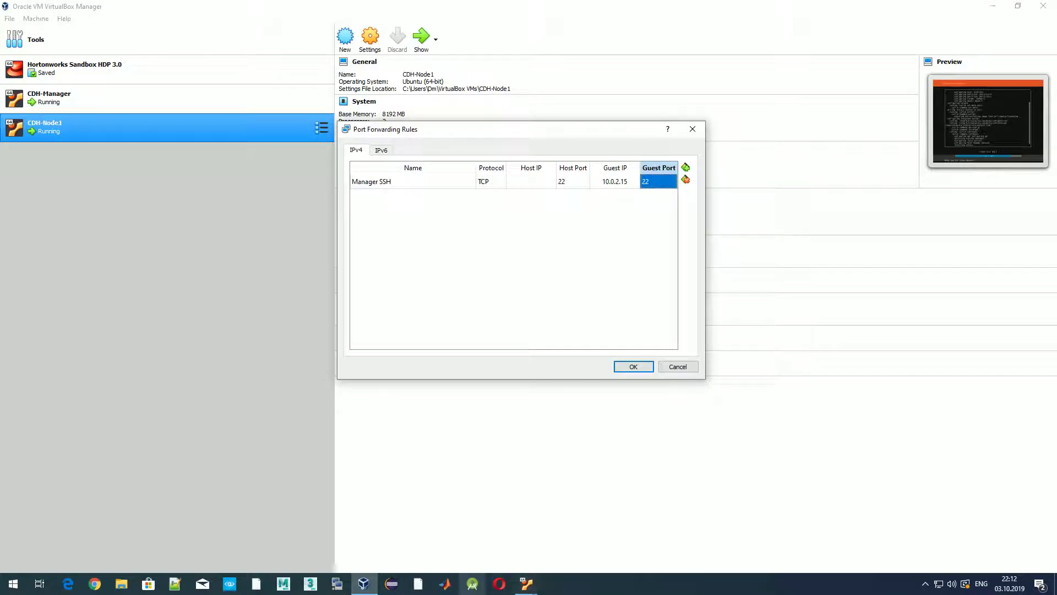
Compare the Manager SSH rule with the address in CDH-Manager's console, and minimize the console again
click(526, 583)
click(482, 534)
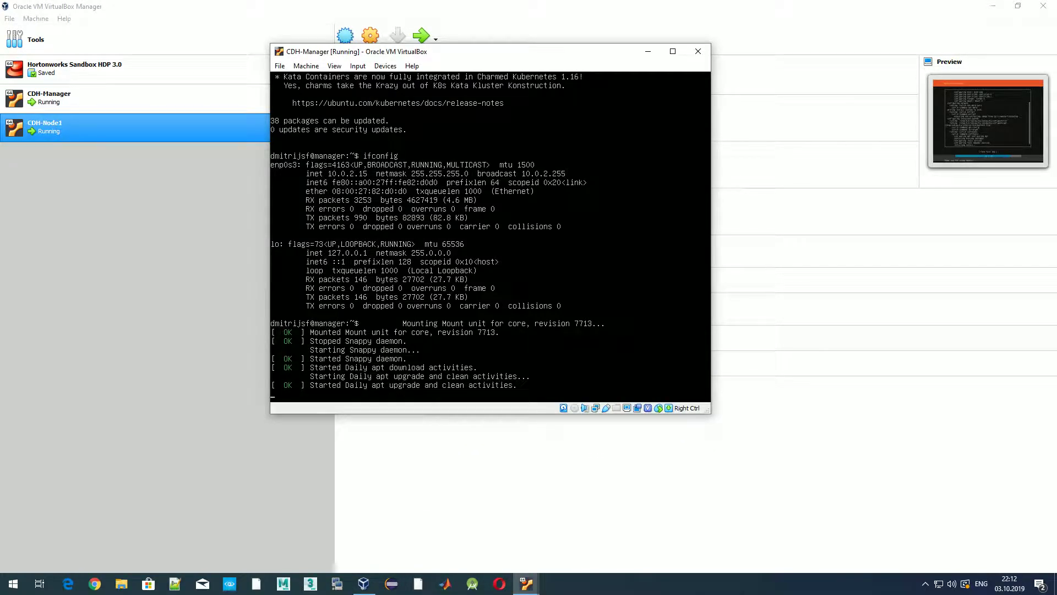
click(648, 51)
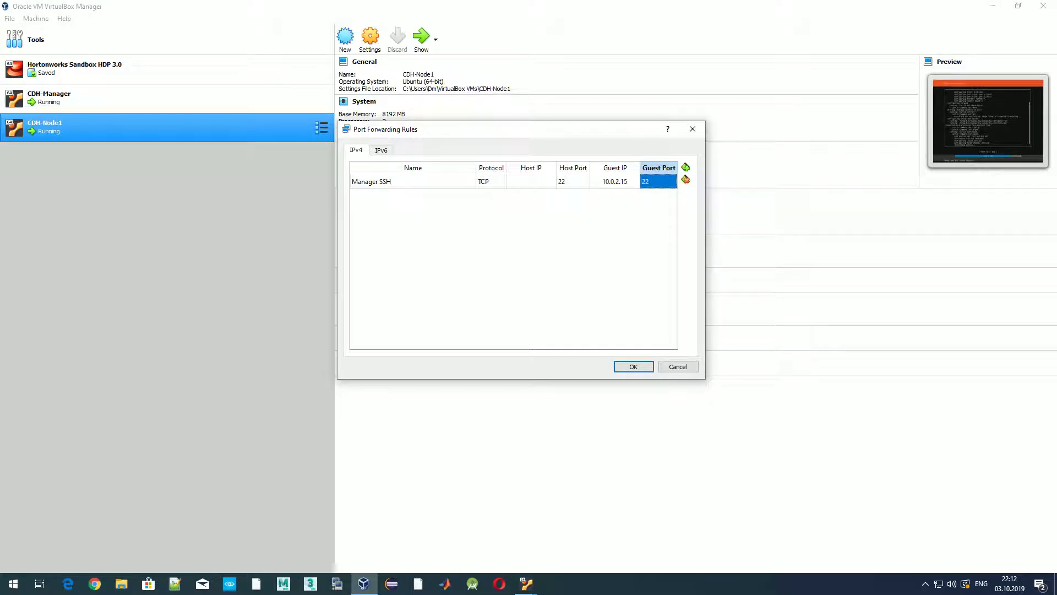
mouse_move(526, 583)
click(481, 540)
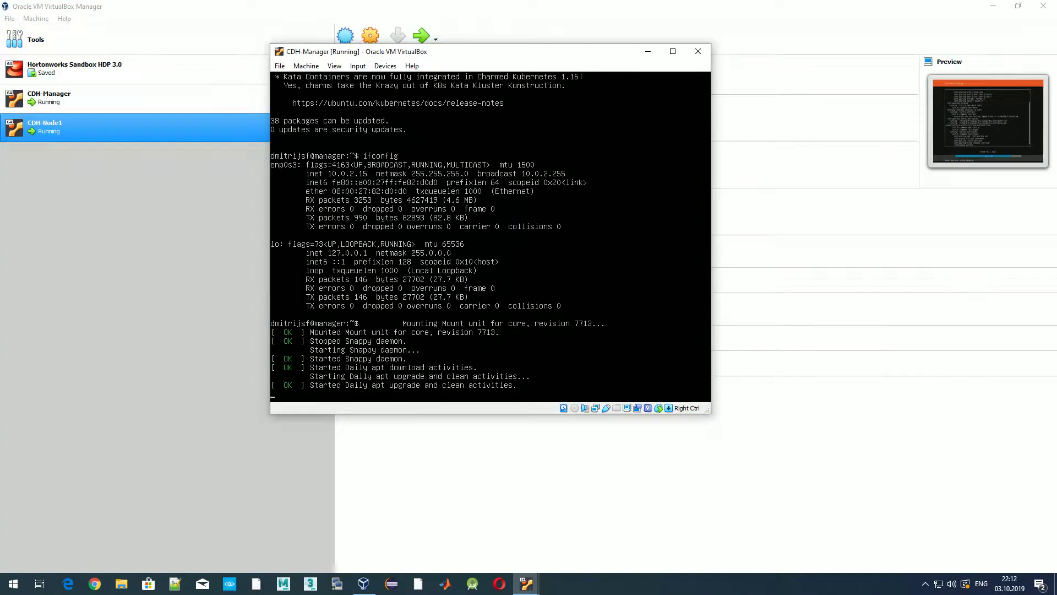
click(648, 51)
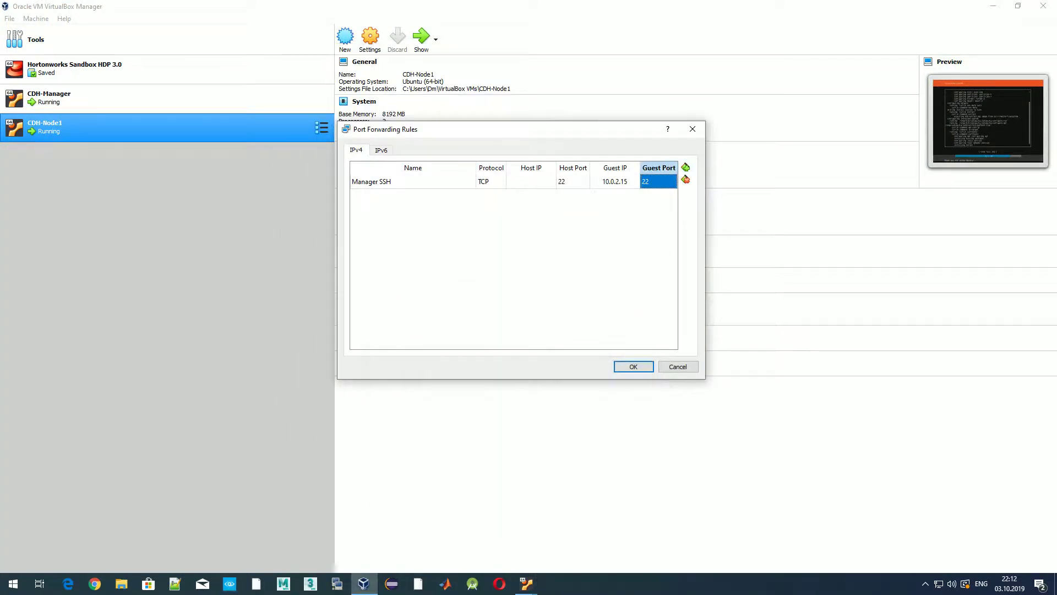
Add a second port forwarding rule named Manager Cloudera Manager with host port 7180
key(Insert)
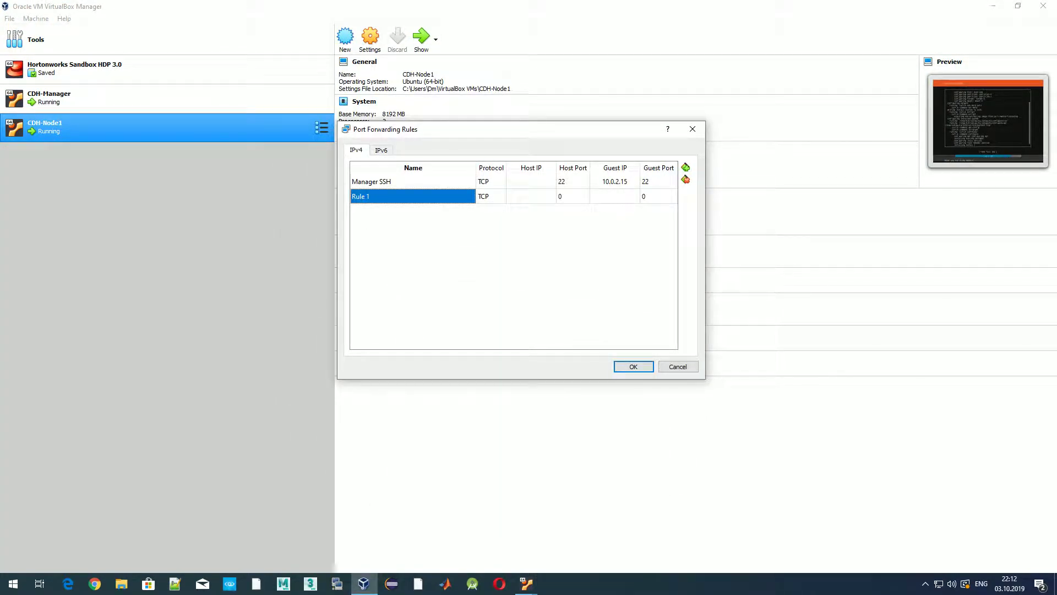
text(Ma)
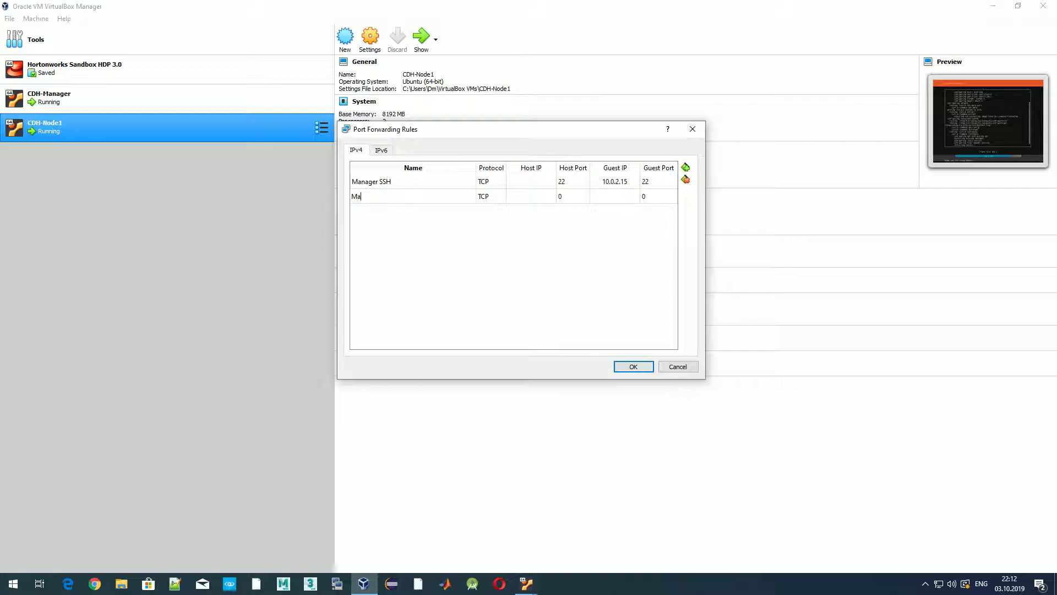
text(nager Cloudera Manager)
key(Return)
click(572, 196)
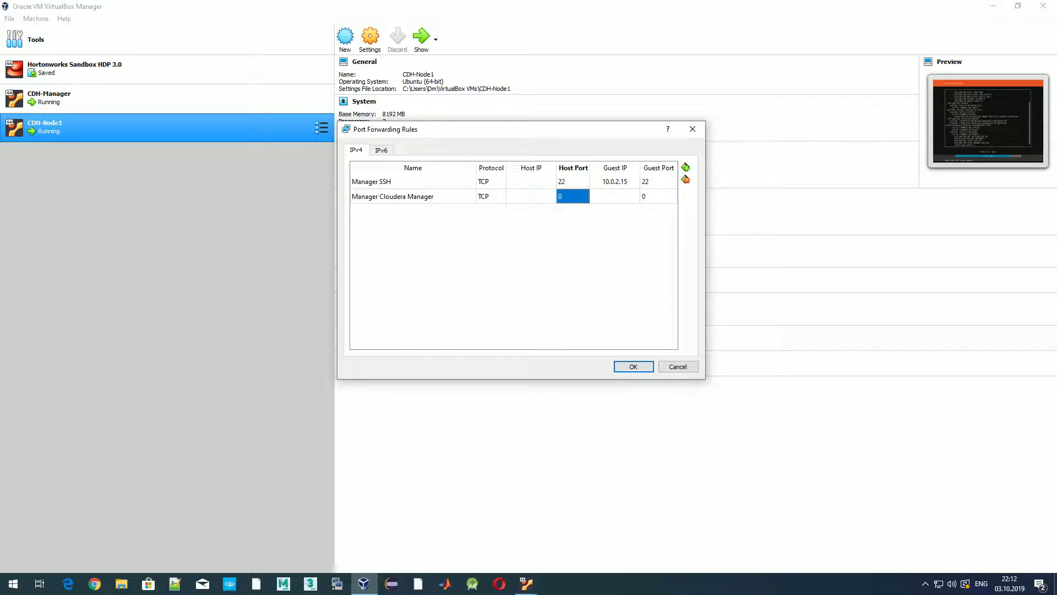
text(7180)
Set the Manager Cloudera Manager rule's guest IP to 10.0.2.15 and its guest port to 7180
click(614, 196)
click(614, 196)
text(10.0)
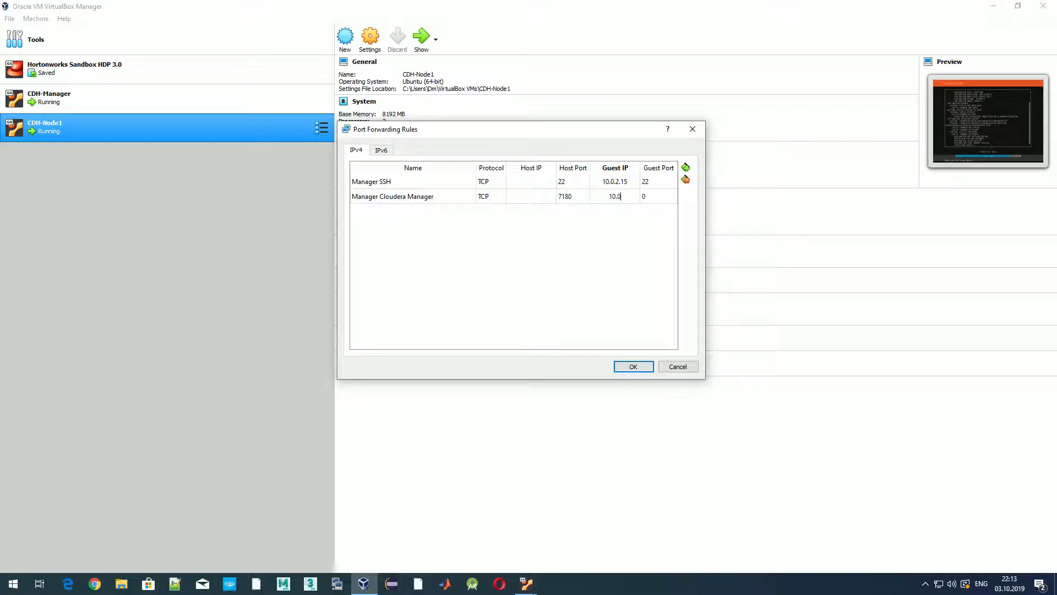
text(.2.15)
key(Return)
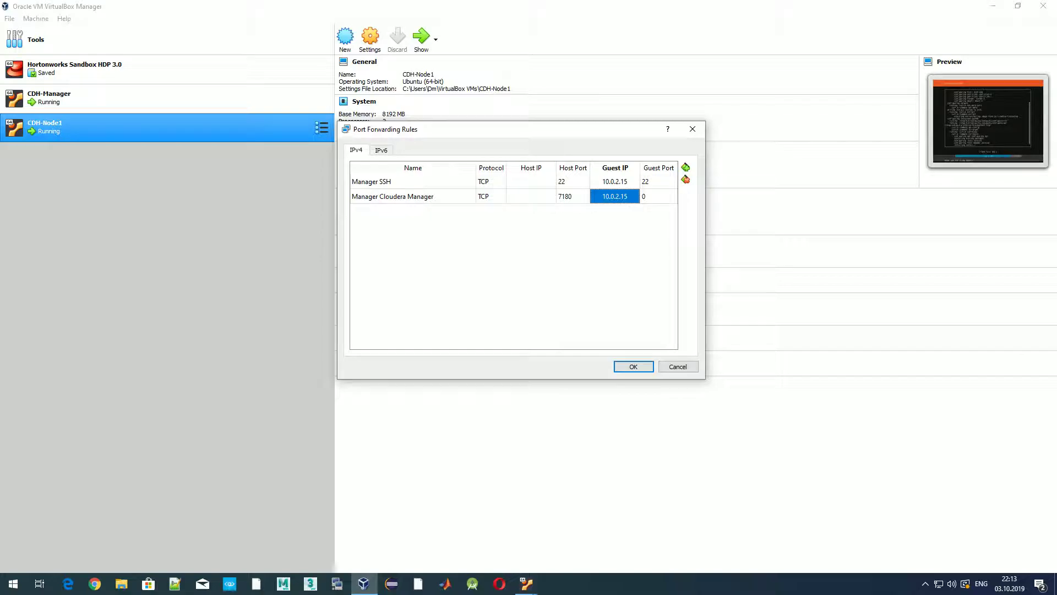
key(Tab)
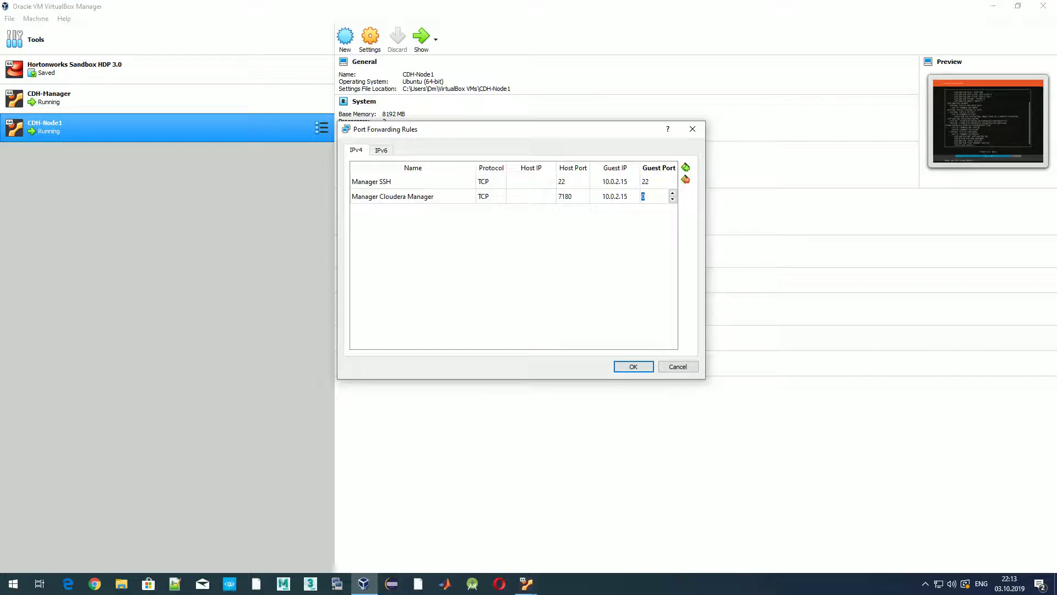
text(719)
key(BackSpace)
text(80)
key(Return)
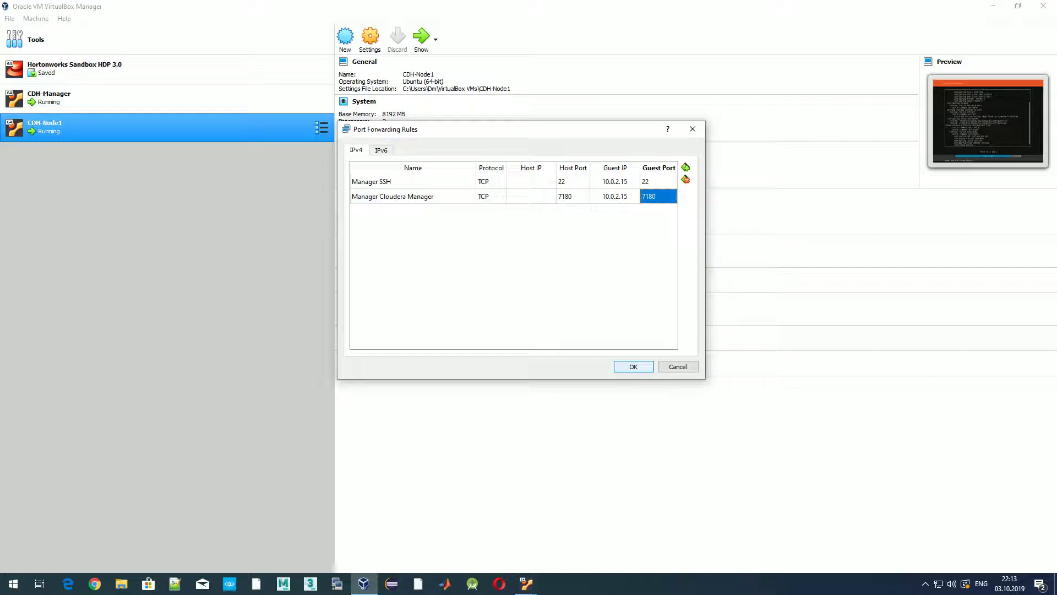
Save the port forwarding rules and network preferences, and allow vboxnetnat through the firewall on private networks
click(634, 367)
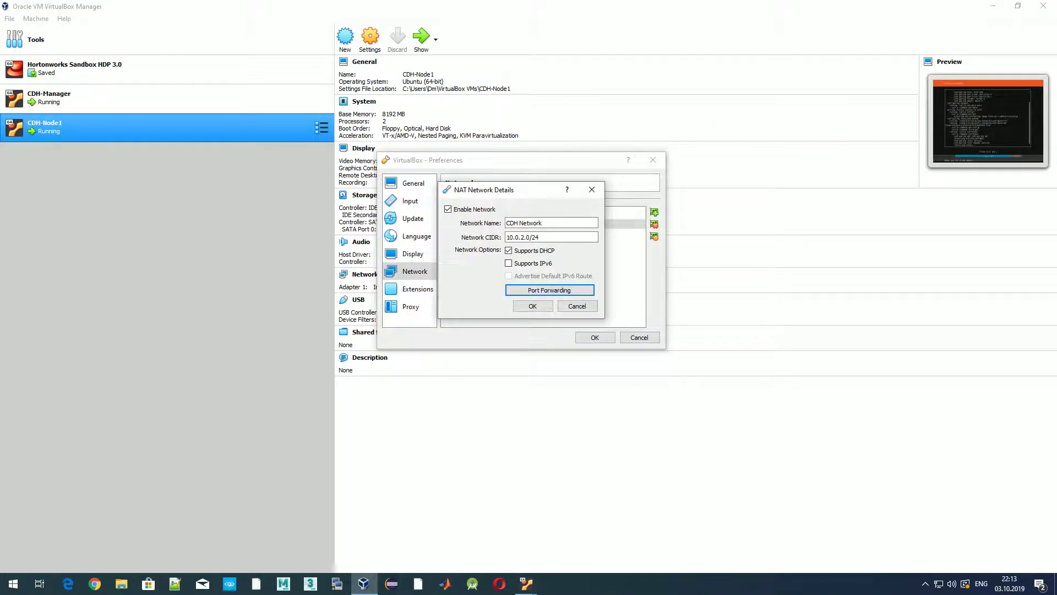
click(534, 306)
click(594, 337)
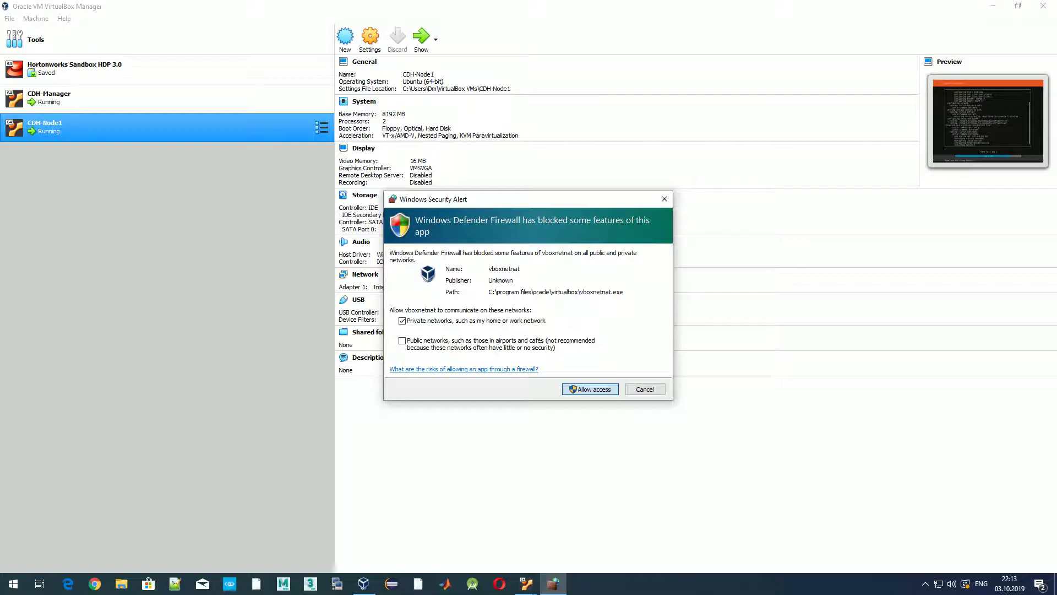
click(590, 389)
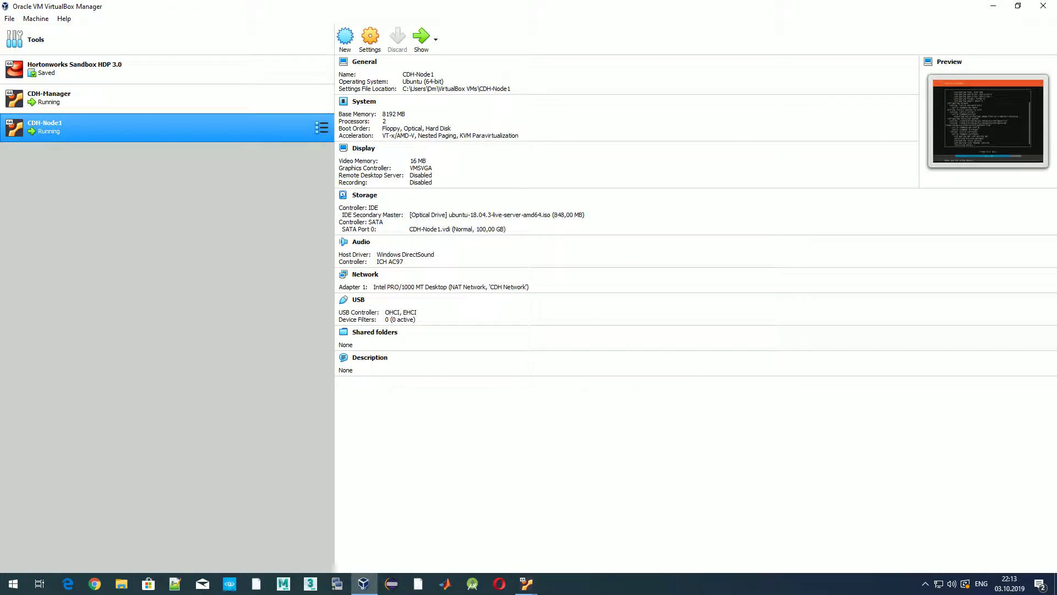
Bring up the CDH-Manager console and the CDH-Node1 window to check the installation progress
click(527, 584)
click(482, 537)
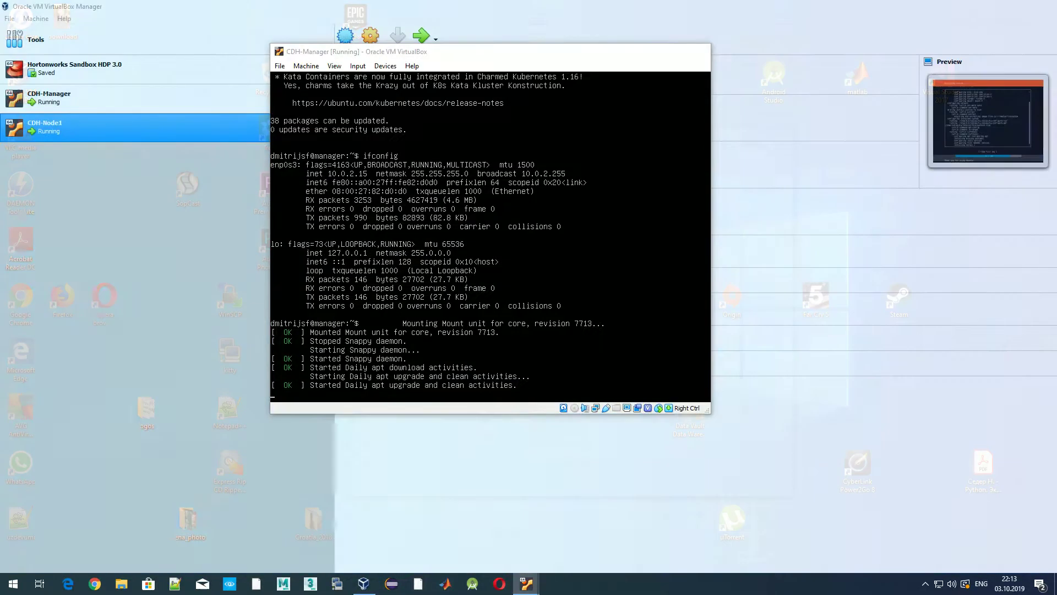
click(527, 584)
click(569, 537)
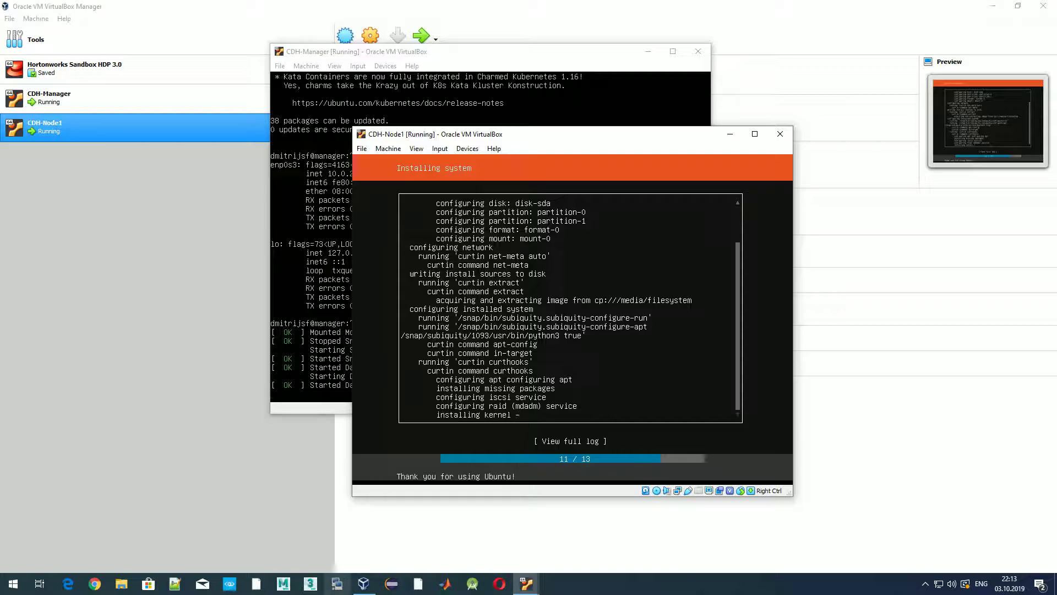
Start KiTTY, open the saved localhost SSH session, and log in to the manager with the account's username and password
click(337, 584)
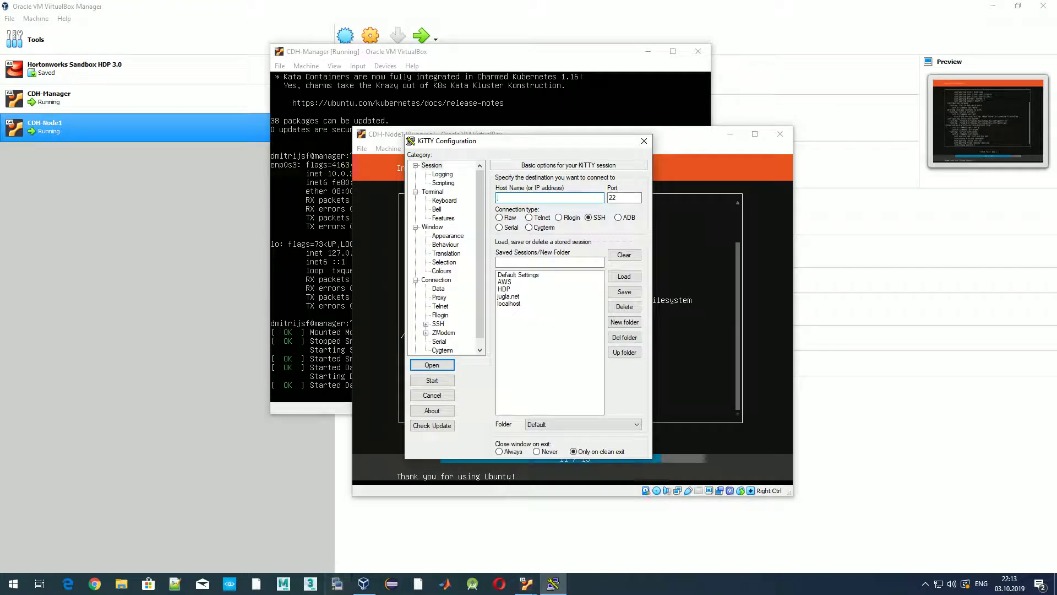
double_click(508, 304)
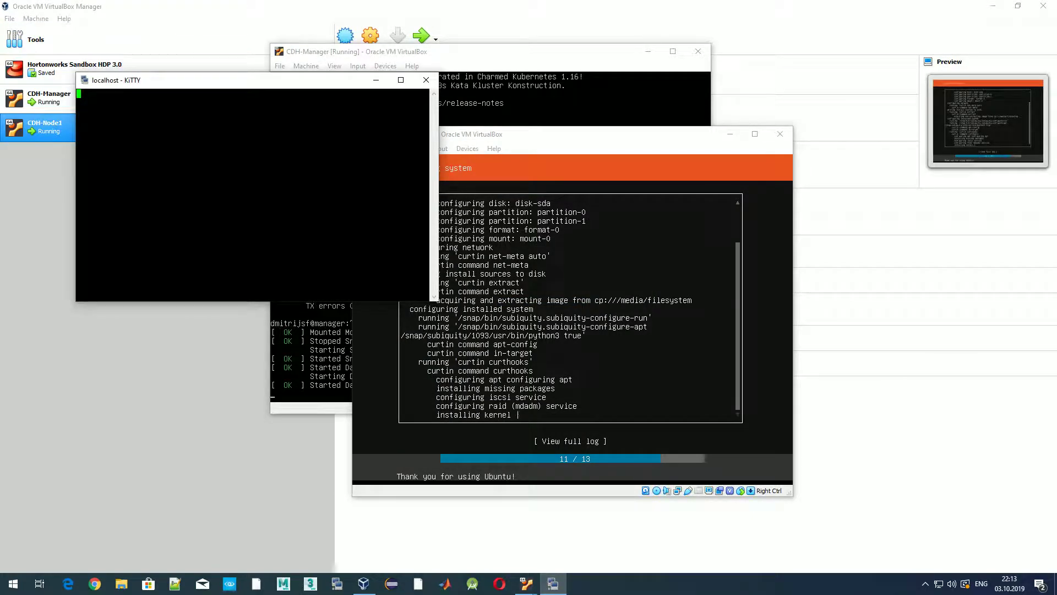
text(dmitrijsf)
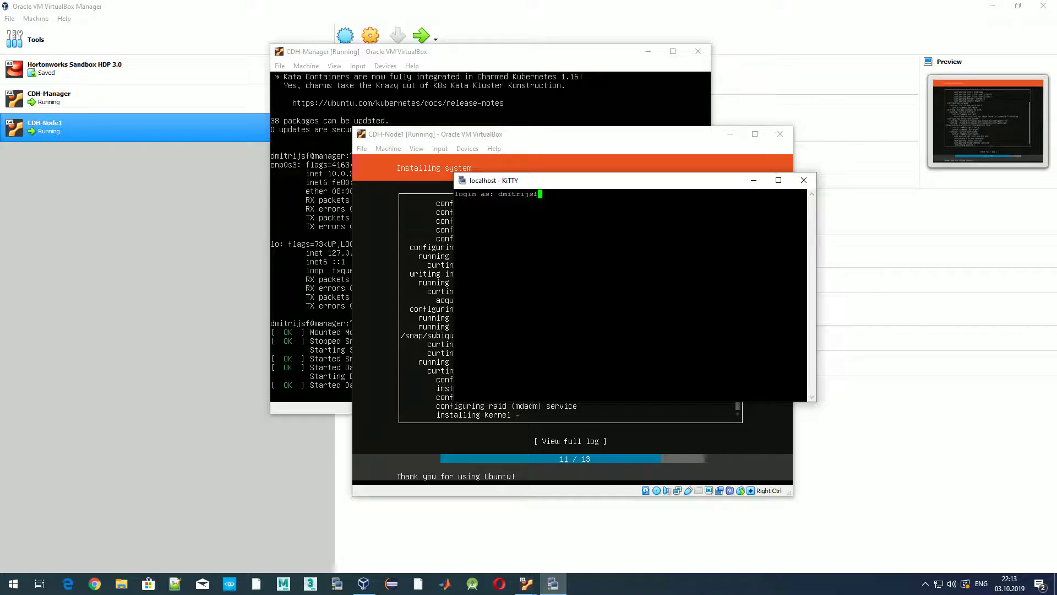
key(Return)
key(Return)
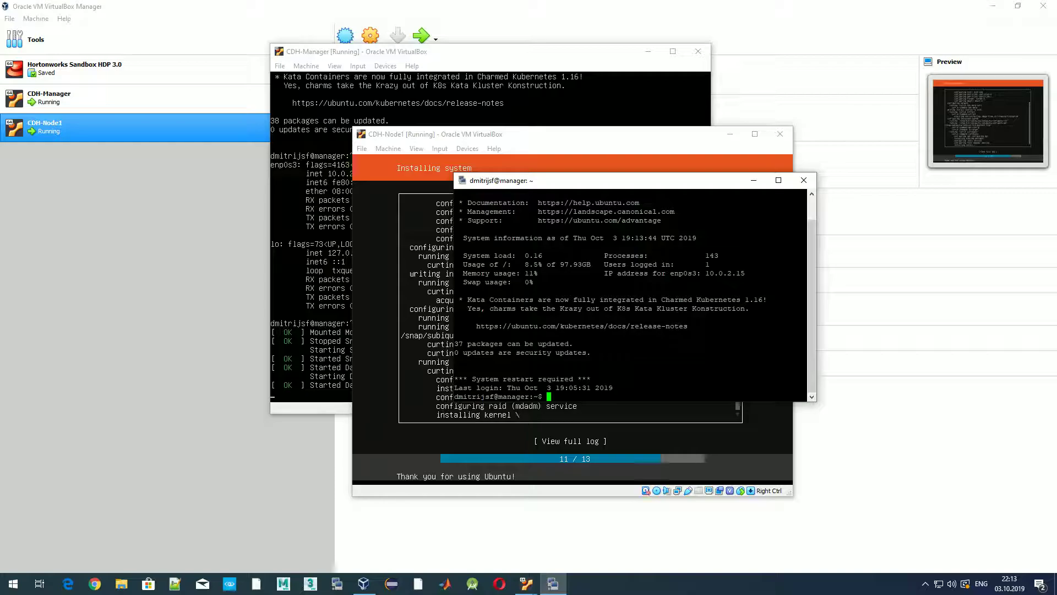
Run ifconfig in the manager's SSH session and check CDH-Node1's installation progress before restoring the terminal
text(ifconfig)
key(Return)
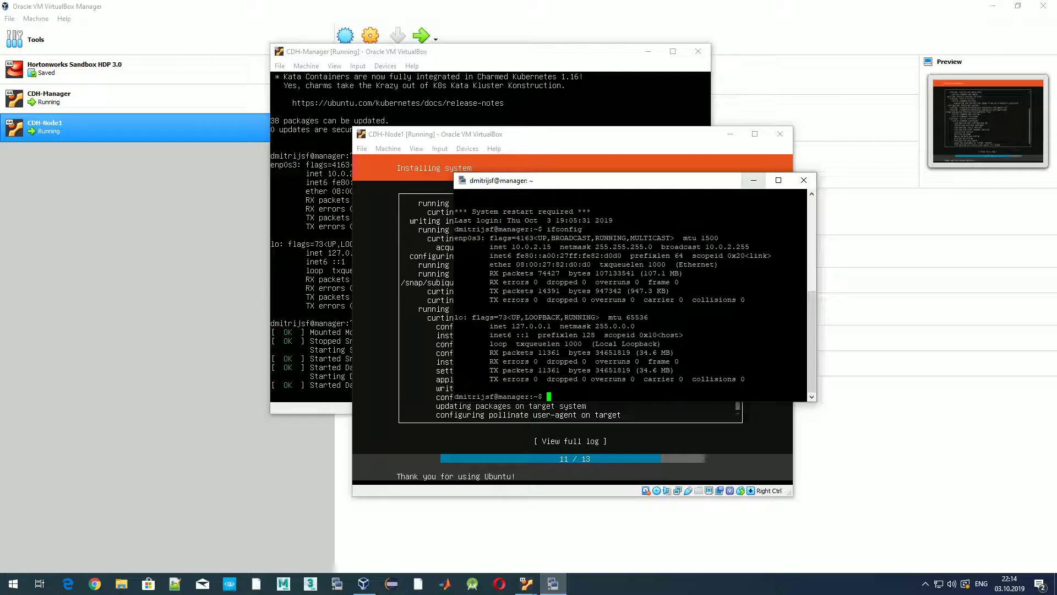
click(754, 180)
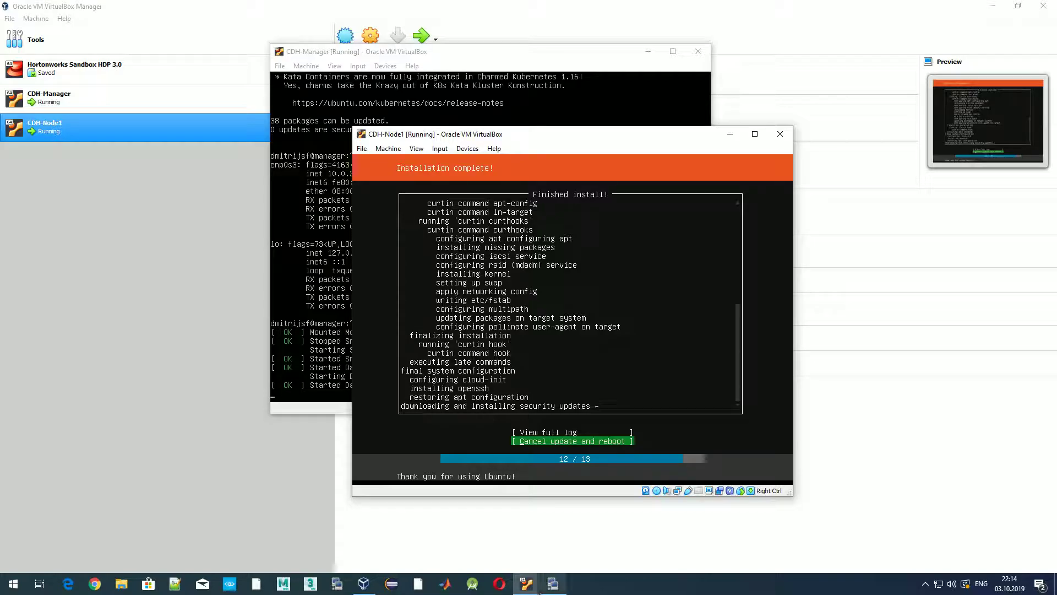
click(553, 584)
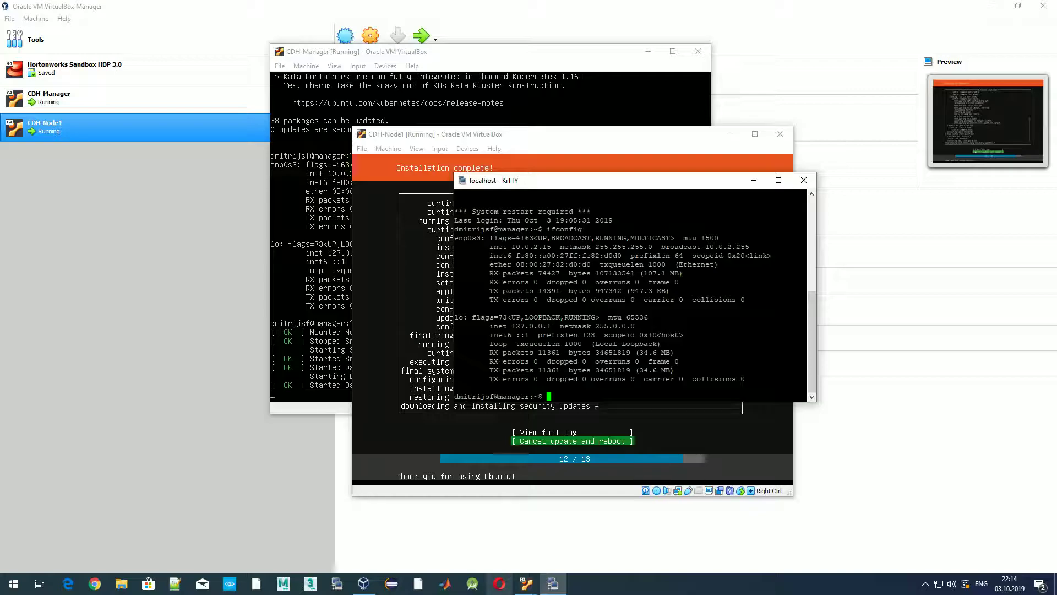
Open localhost:7180 in Microsoft Edge to check access to the Cloudera Manager login page, and close the browser
click(68, 584)
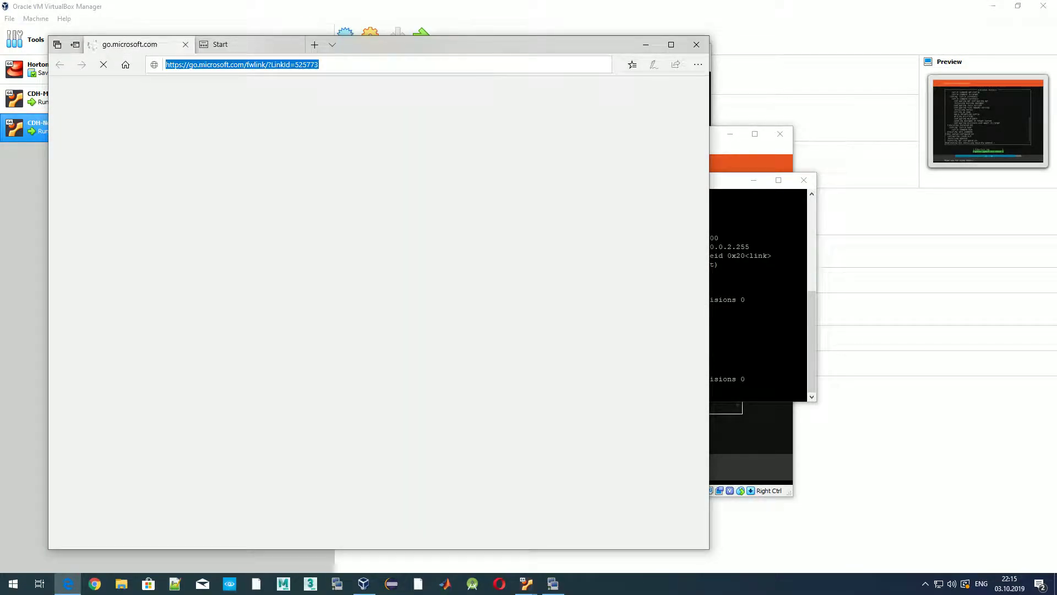
text(localhos)
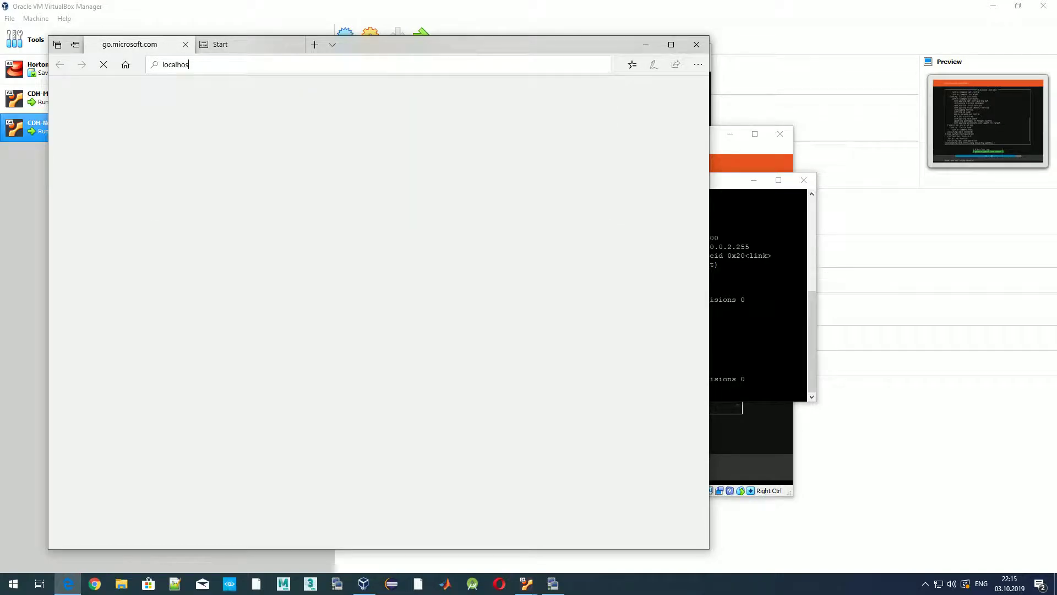
text(t:7180)
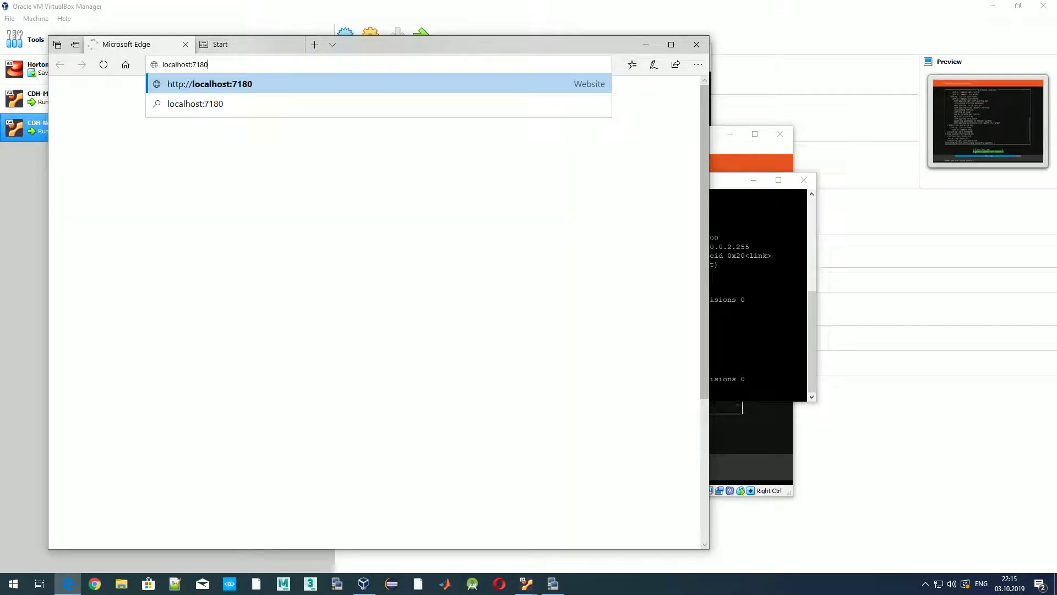
key(Return)
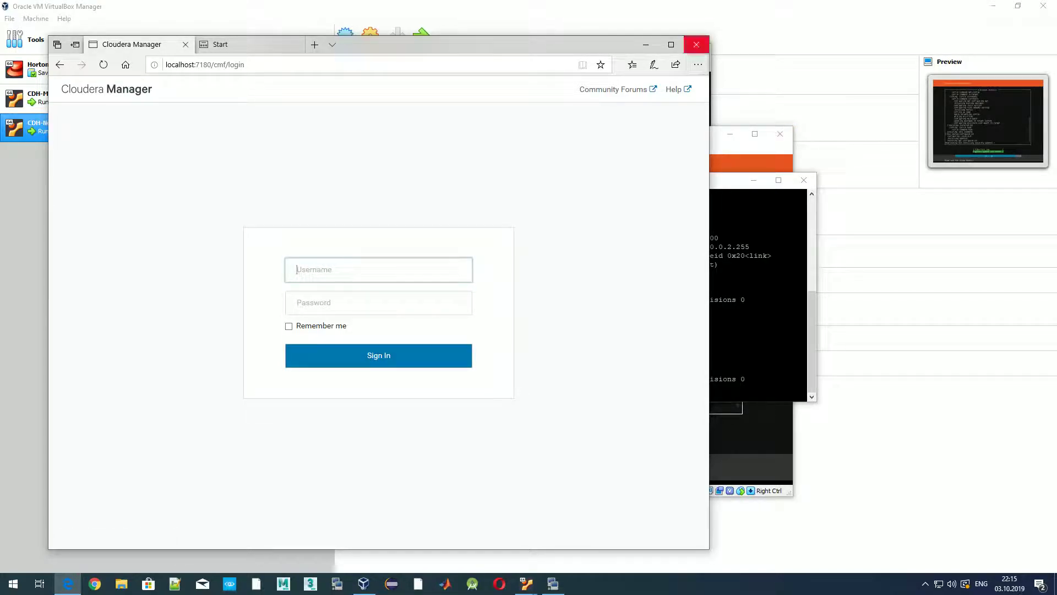
click(697, 44)
click(322, 324)
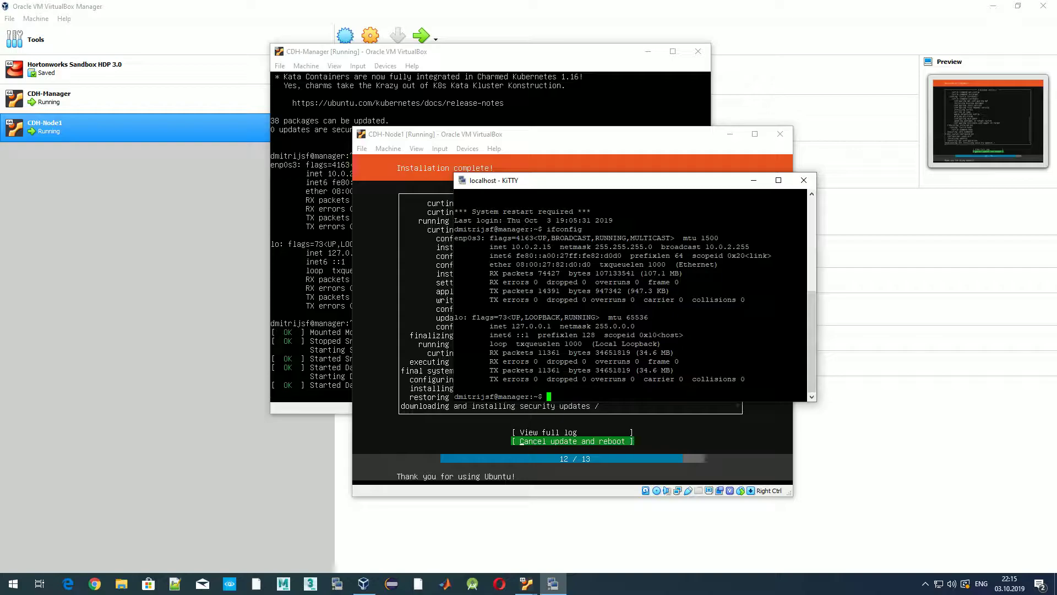
Move the KiTTY and CDH-Node1 windows apart, and open the port forwarding rules of CDH Network from the VirtualBox network preferences
drag(551, 180, 787, 309)
drag(550, 134, 277, 186)
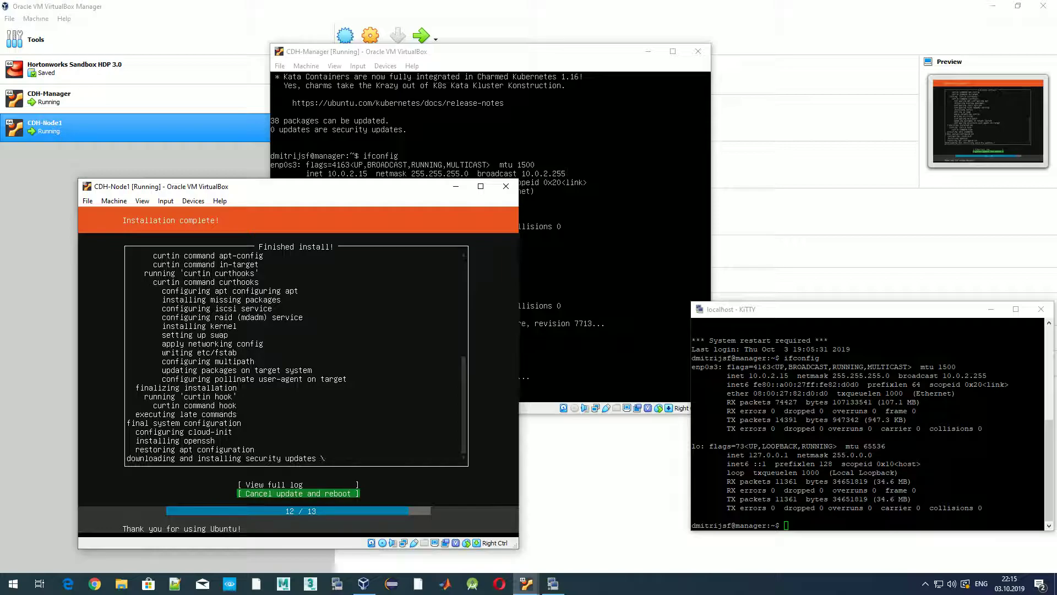
click(9, 19)
click(37, 32)
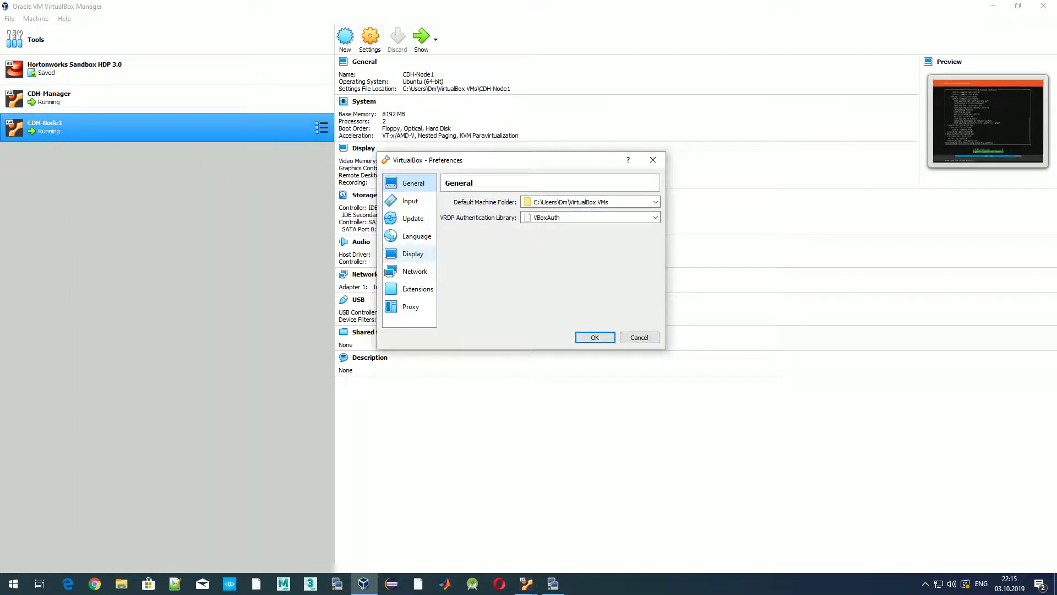
click(415, 271)
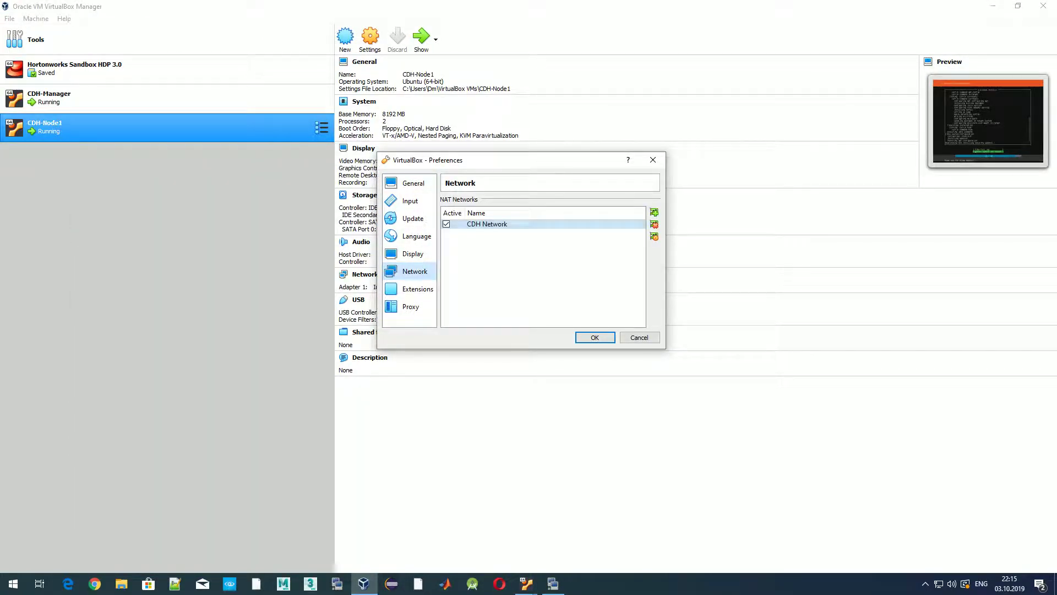
double_click(501, 225)
click(549, 290)
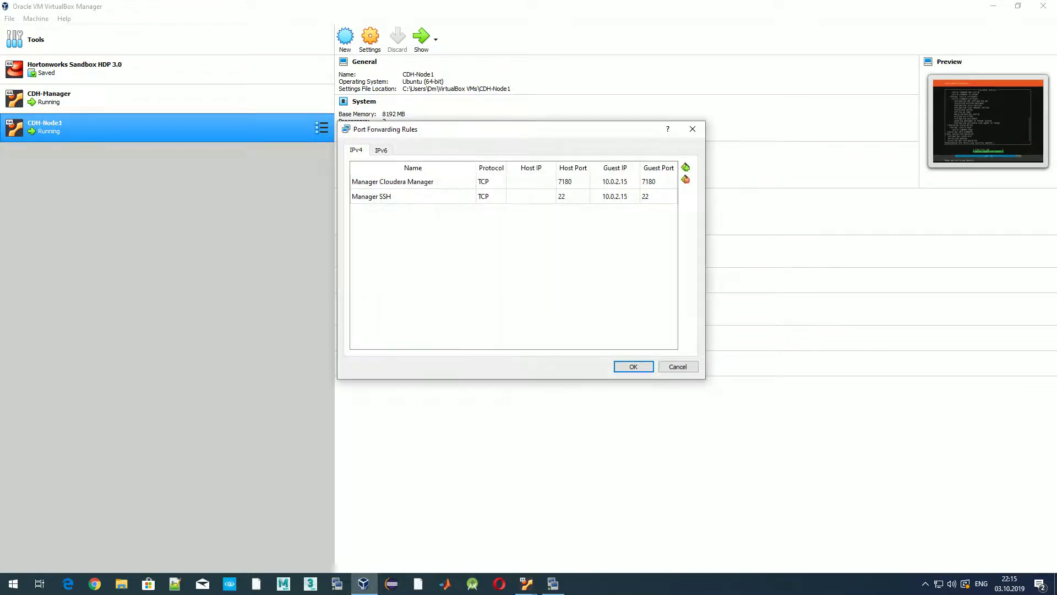
Add an IPv4 port forwarding rule named Node1 SSH
click(686, 167)
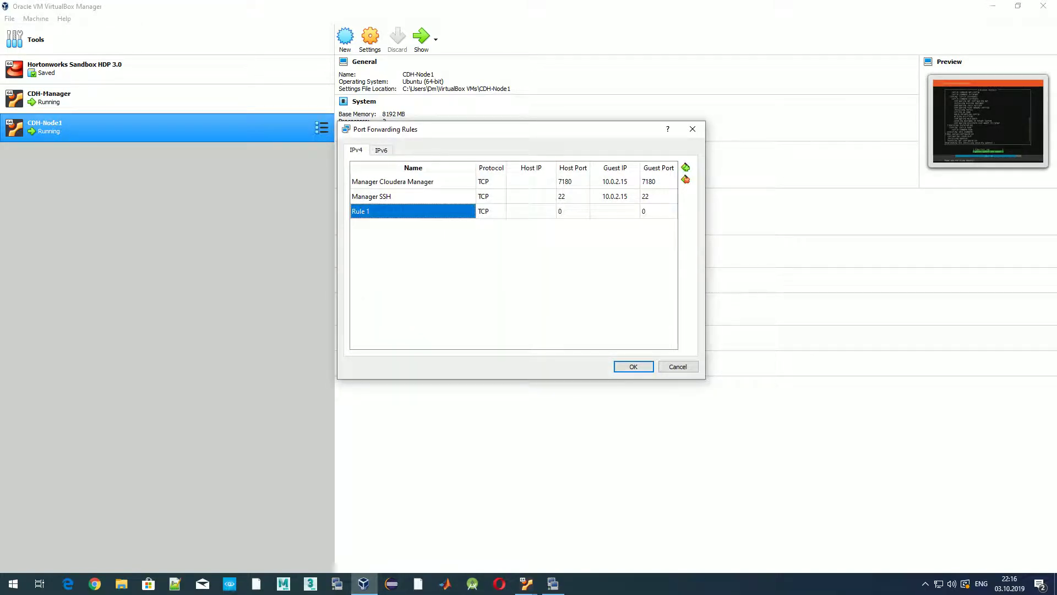
double_click(413, 212)
text(Node1 SSH)
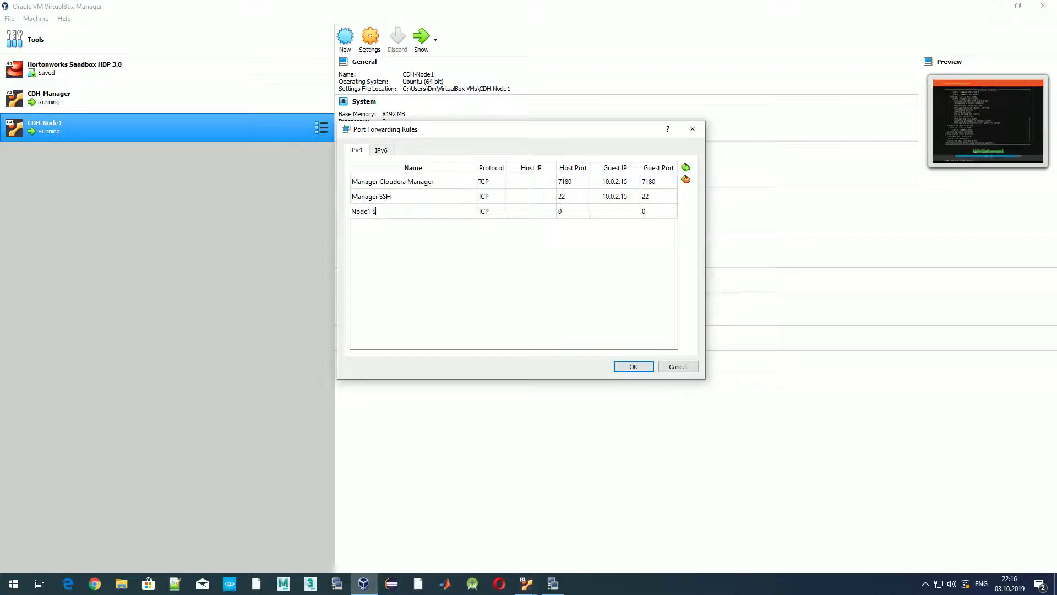
key(Return)
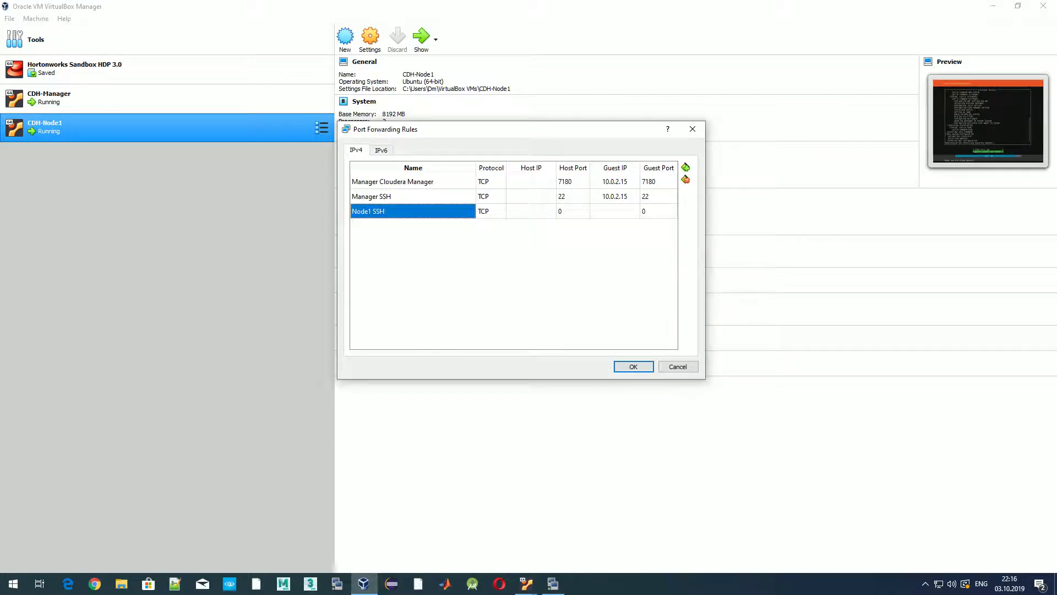
Set the Node1 SSH rule's host port to 222, guest IP to 10.0.2.4 and guest port to 22
click(573, 211)
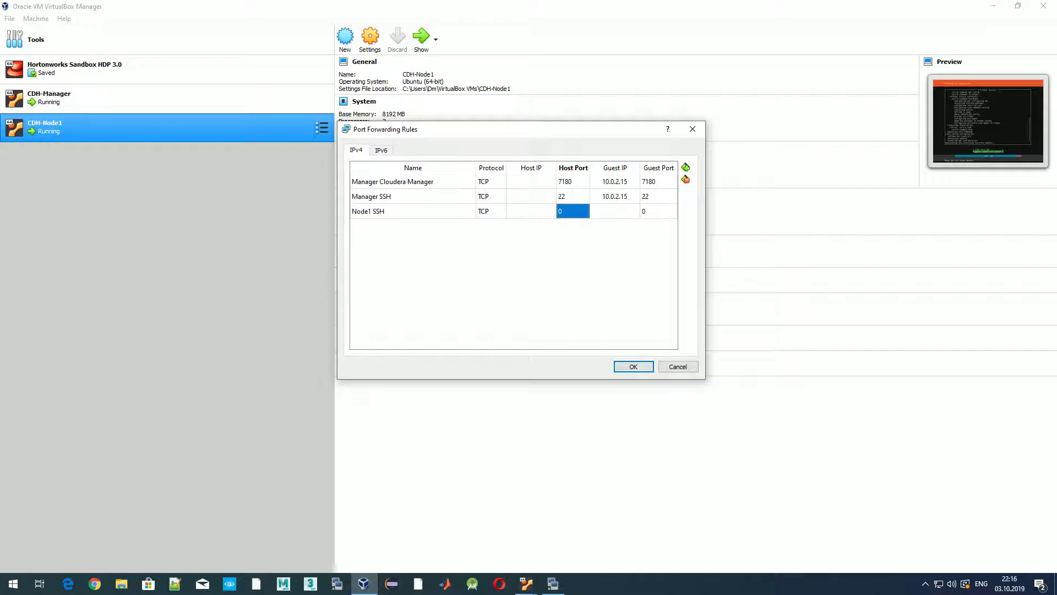
click(573, 196)
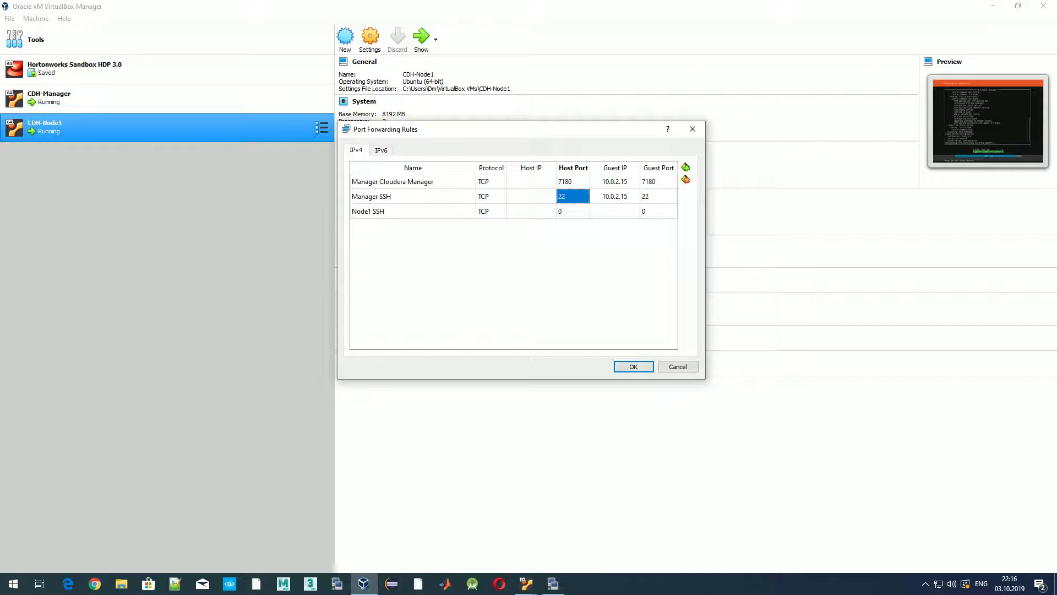
double_click(573, 212)
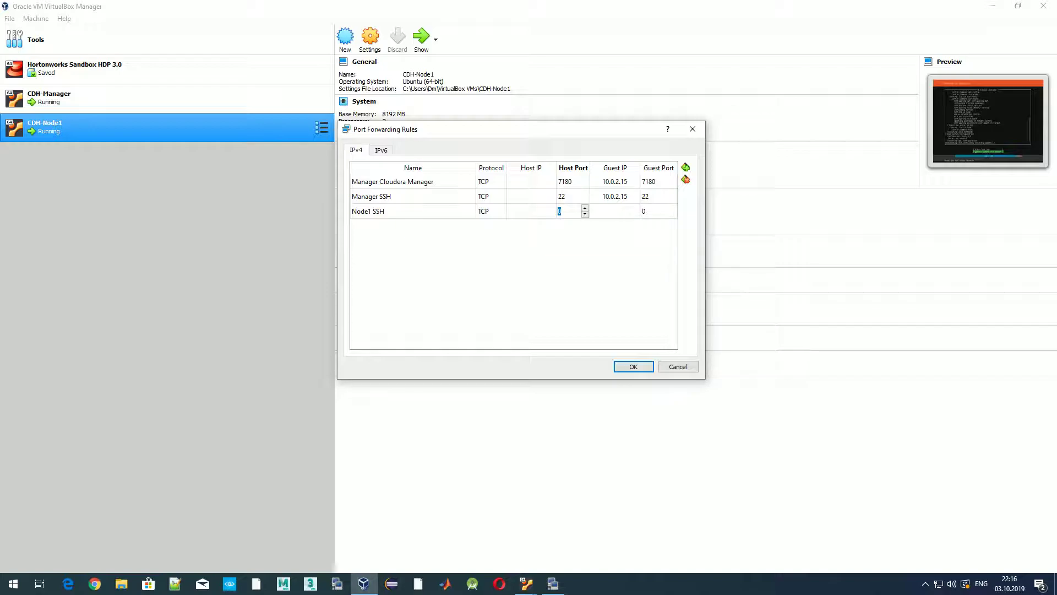
text(222)
double_click(615, 211)
text(10.0.2.4)
key(Tab)
text(22)
key(Return)
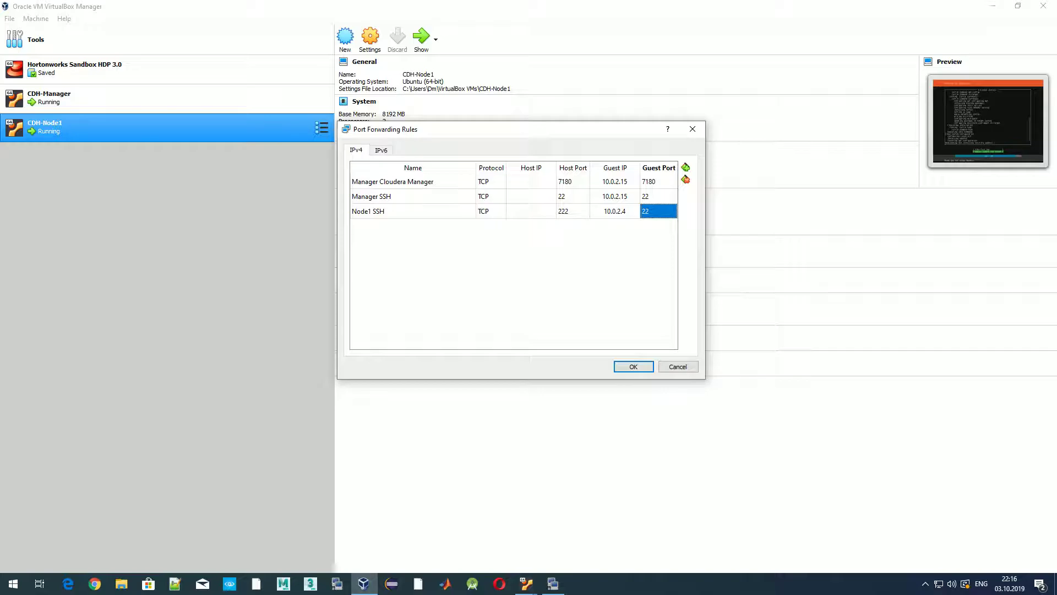
Save the forwarding rules, the CDH Network details and the VirtualBox preferences
key(Return)
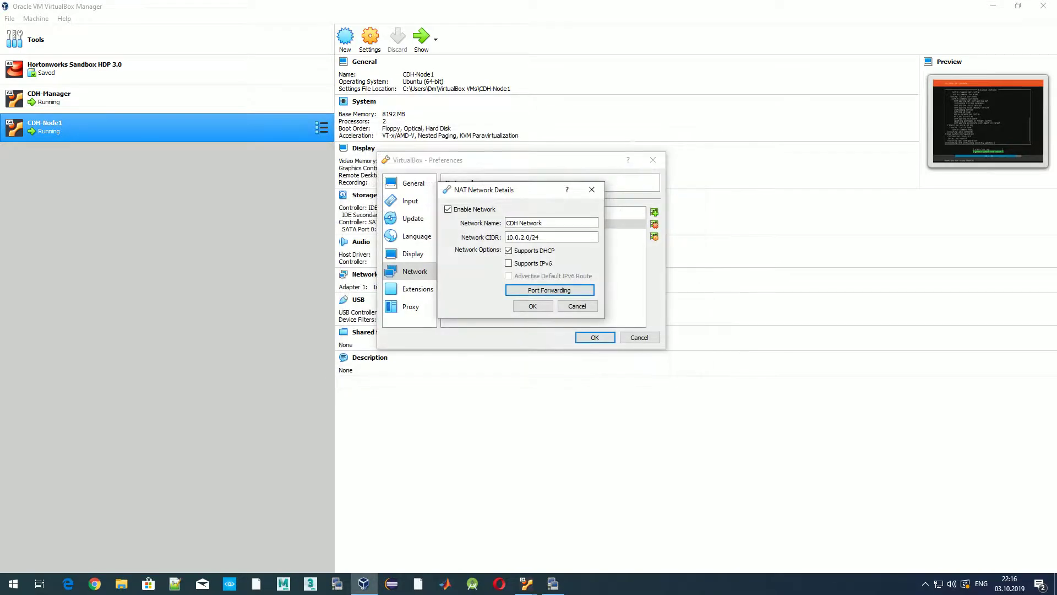
key(Return)
key(Return)
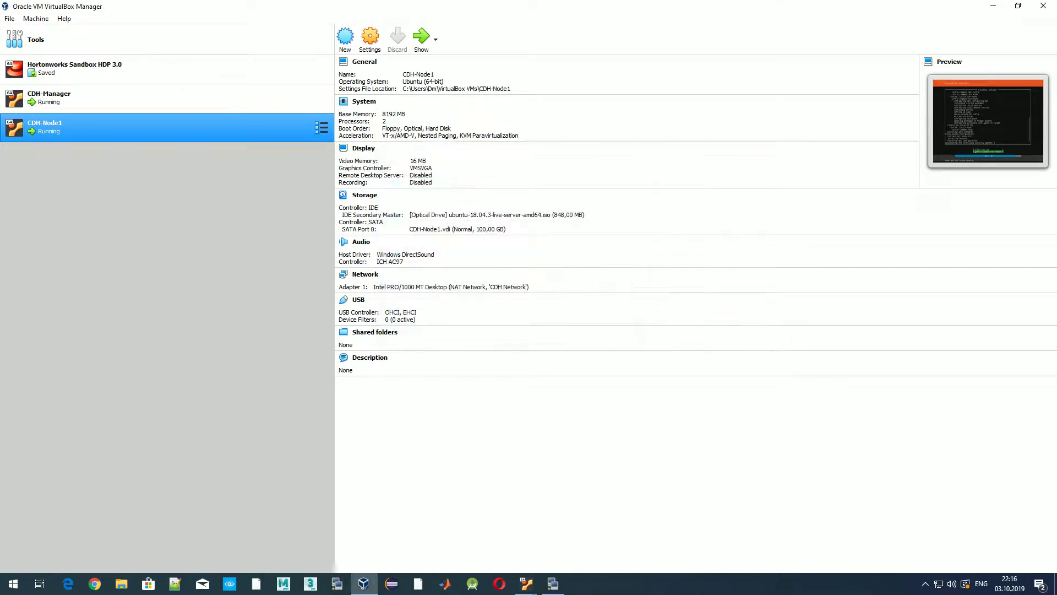
Bring up the CDH-Node1 window to check its update progress, minimise the KiTTY terminal and move the node window aside
click(526, 584)
click(570, 535)
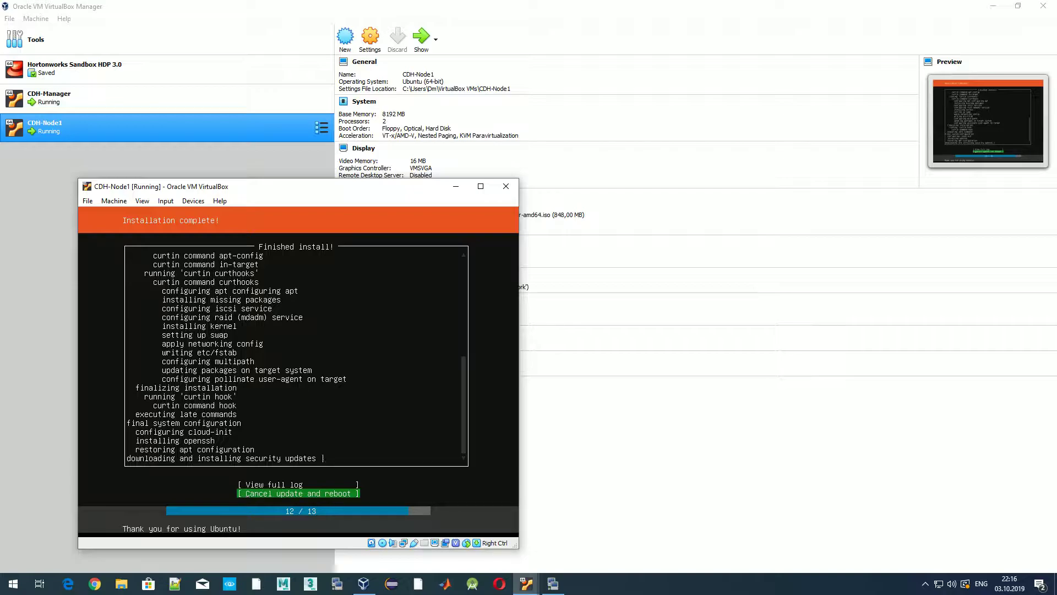
click(553, 583)
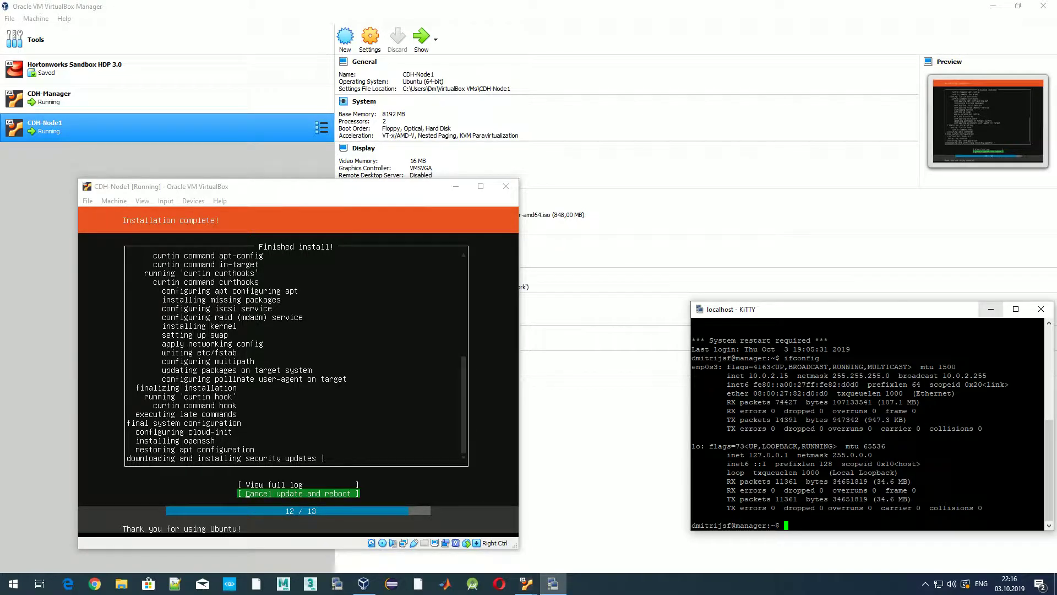
click(991, 309)
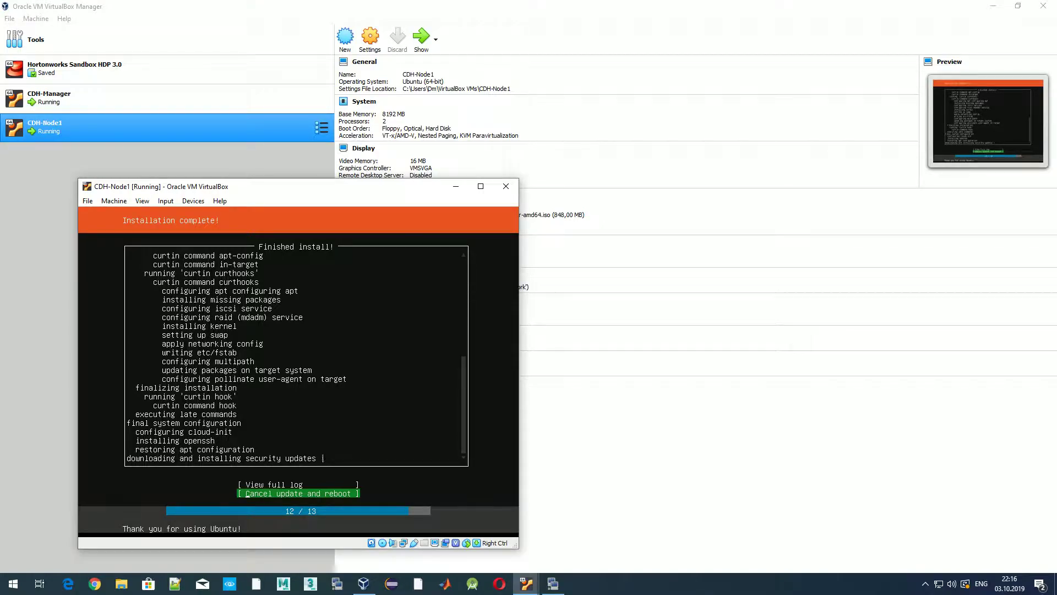
drag(386, 186, 923, 195)
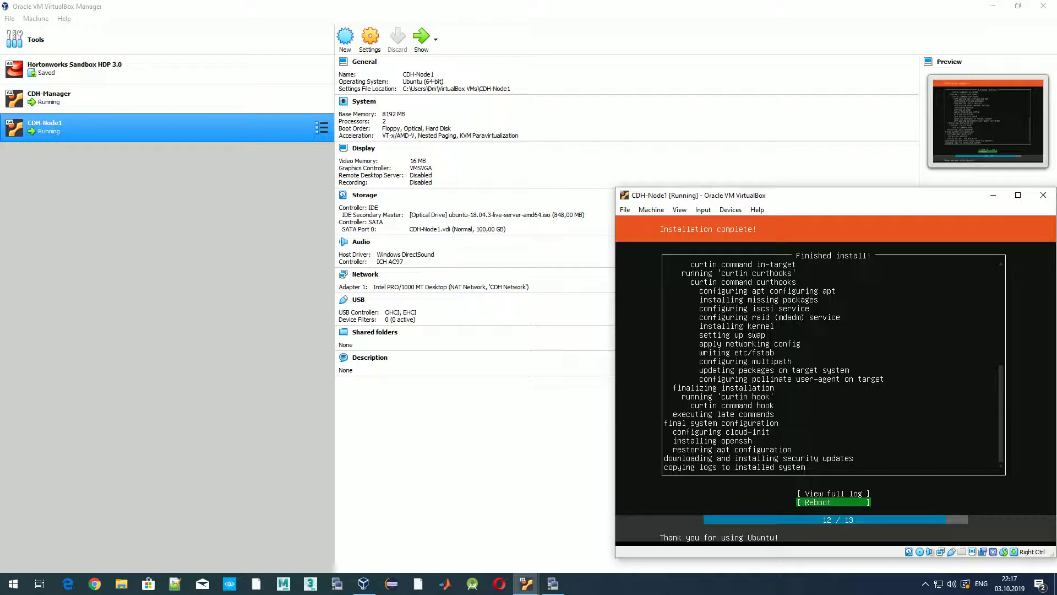
Reboot CDH-Node1 from the finished installer, confirm the installation medium's removal, and reposition its window
key(Return)
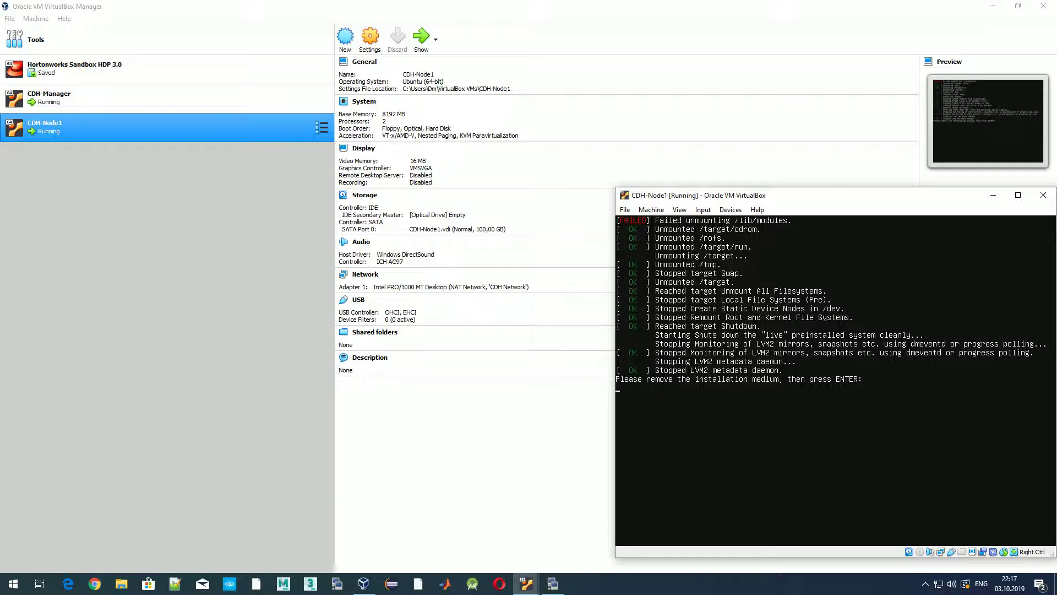
key(Return)
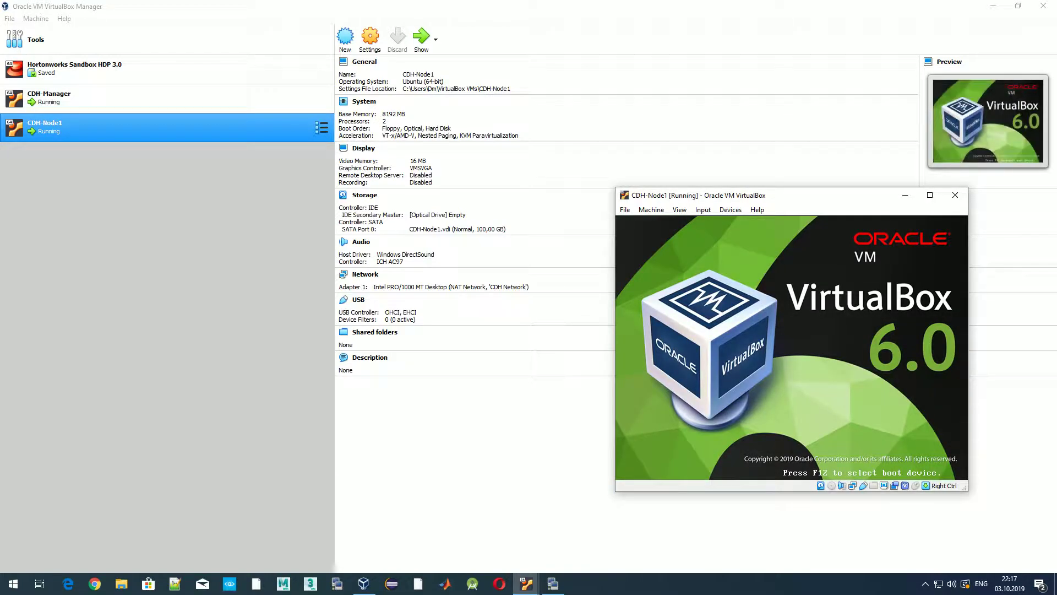
drag(801, 195, 842, 180)
Bring up the CDH-Manager console beside CDH-Node1, and place the KiTTY terminal over it, widened and made taller
mouse_move(526, 584)
click(471, 531)
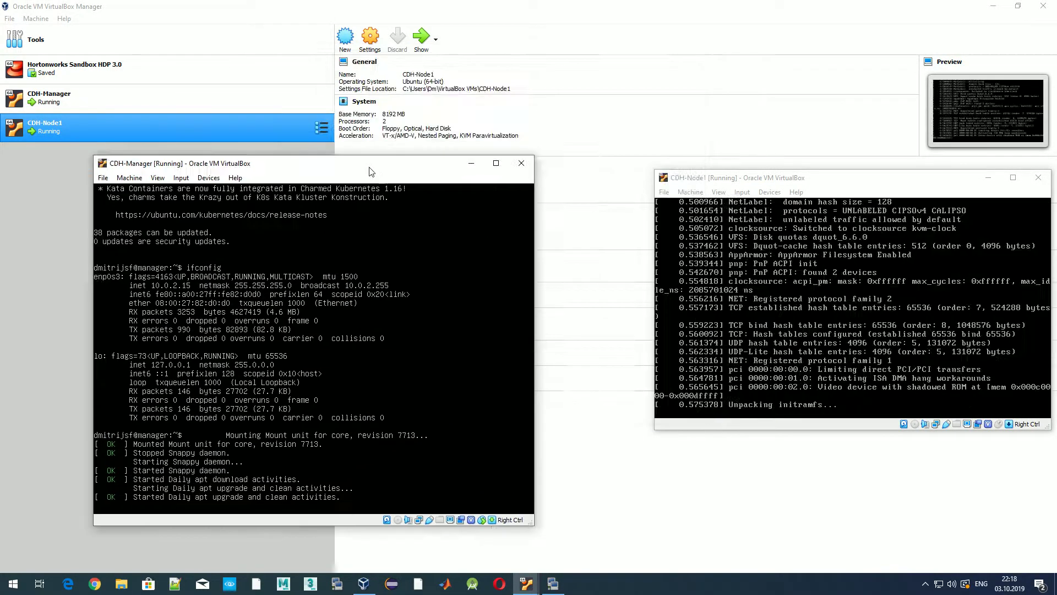
drag(369, 171, 314, 172)
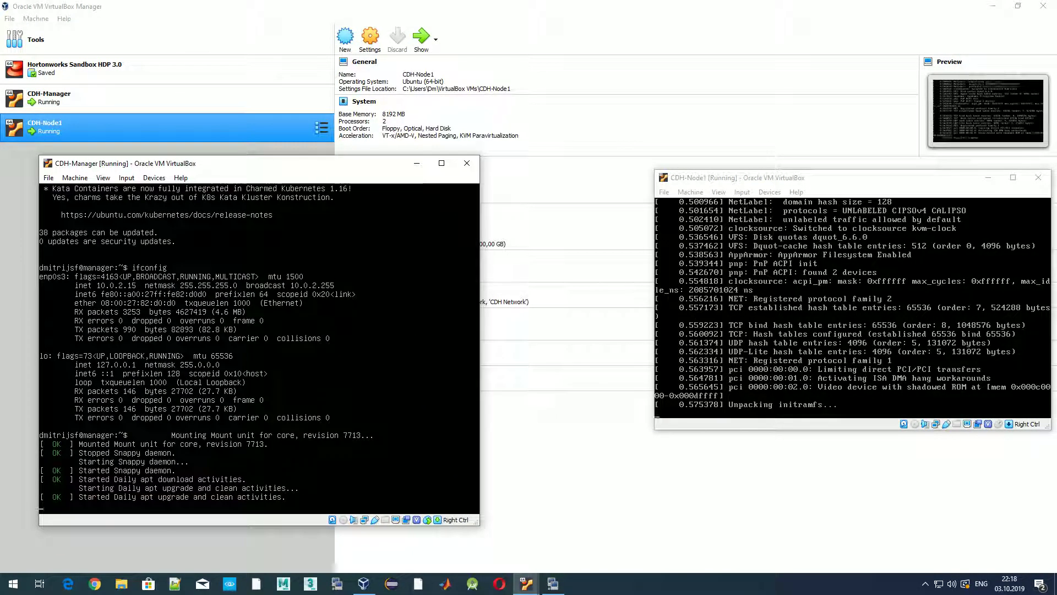
drag(763, 368, 209, 169)
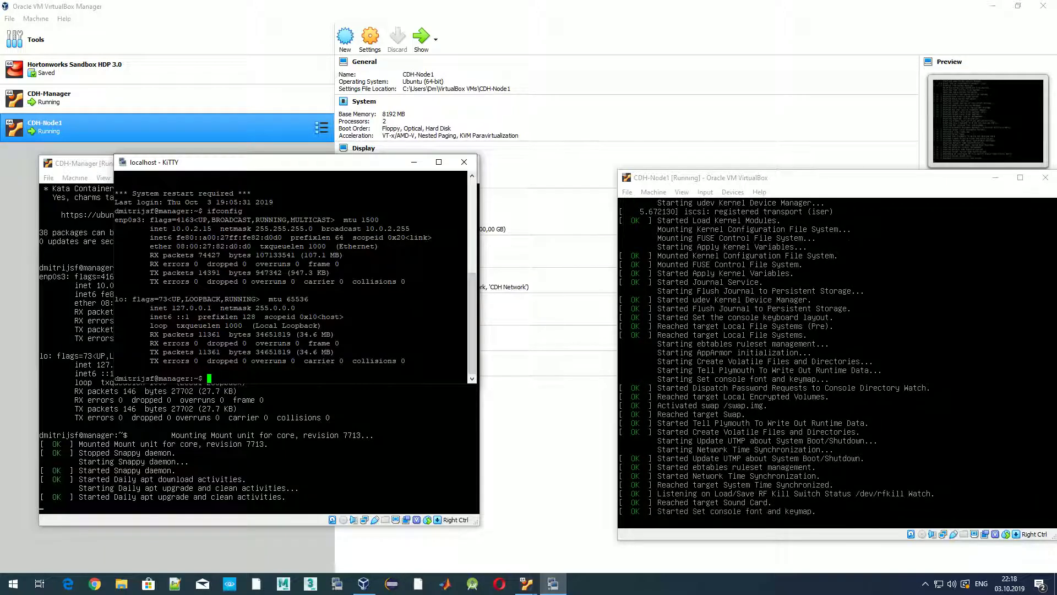
drag(114, 342, 74, 341)
drag(172, 384, 173, 472)
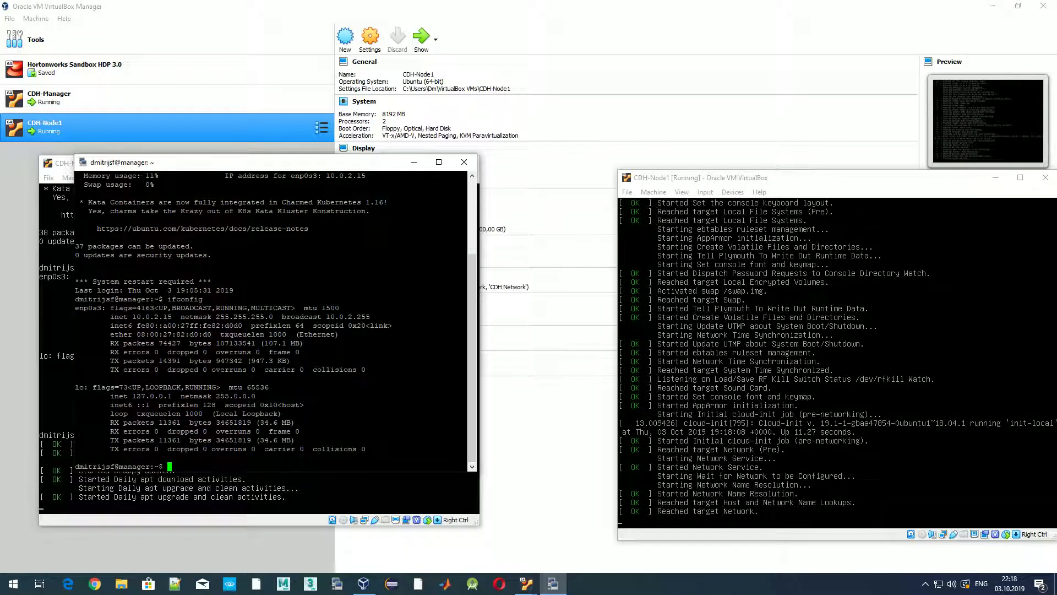
Enter two blank lines in the manager's SSH session, minimise the CDH-Manager console and shift the terminal window aside
key(Return)
key(Return)
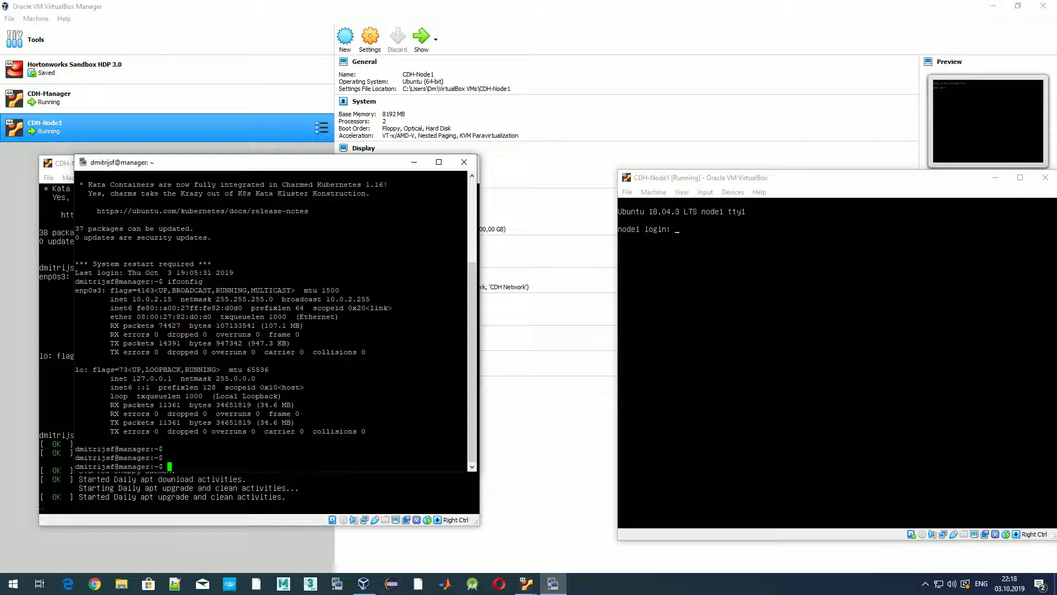
click(61, 163)
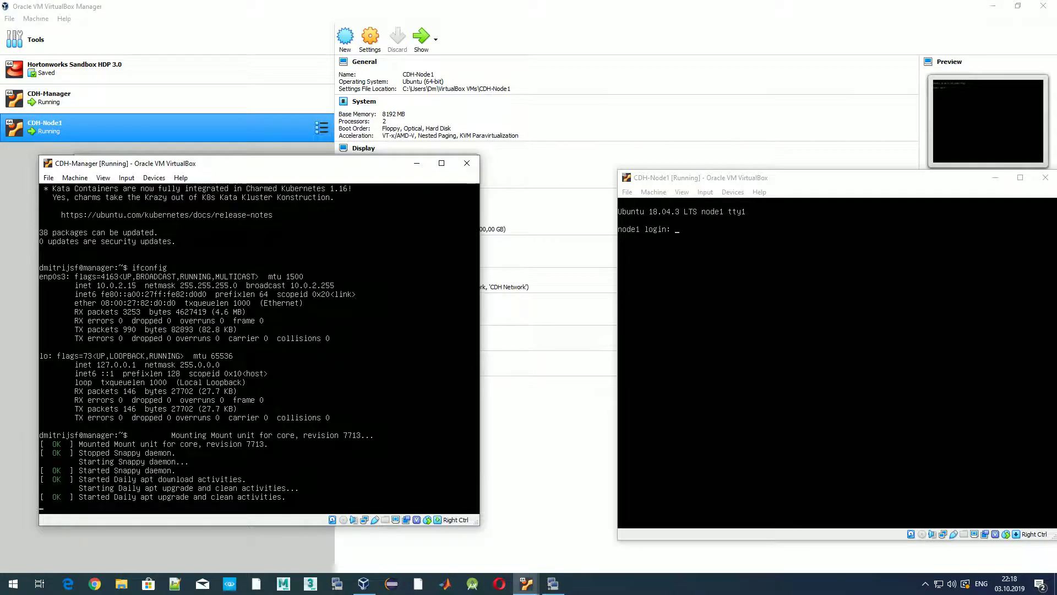
click(416, 163)
drag(311, 164, 271, 159)
Start a new KiTTY SSH connection to localhost on port 222 and accept the server's host key into the cache
click(337, 584)
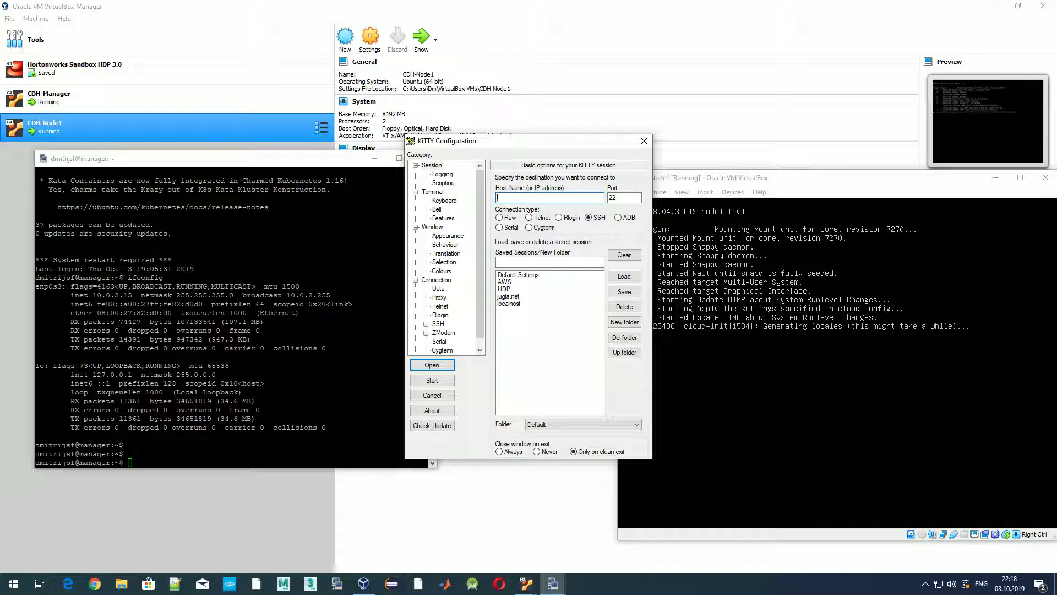
text(localh)
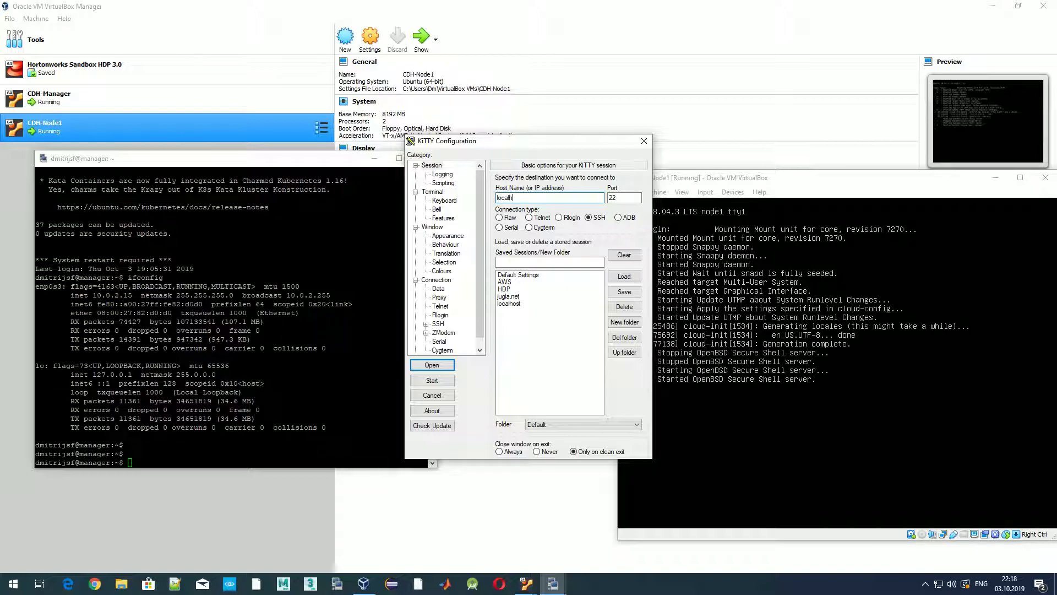
text(ost)
key(Tab)
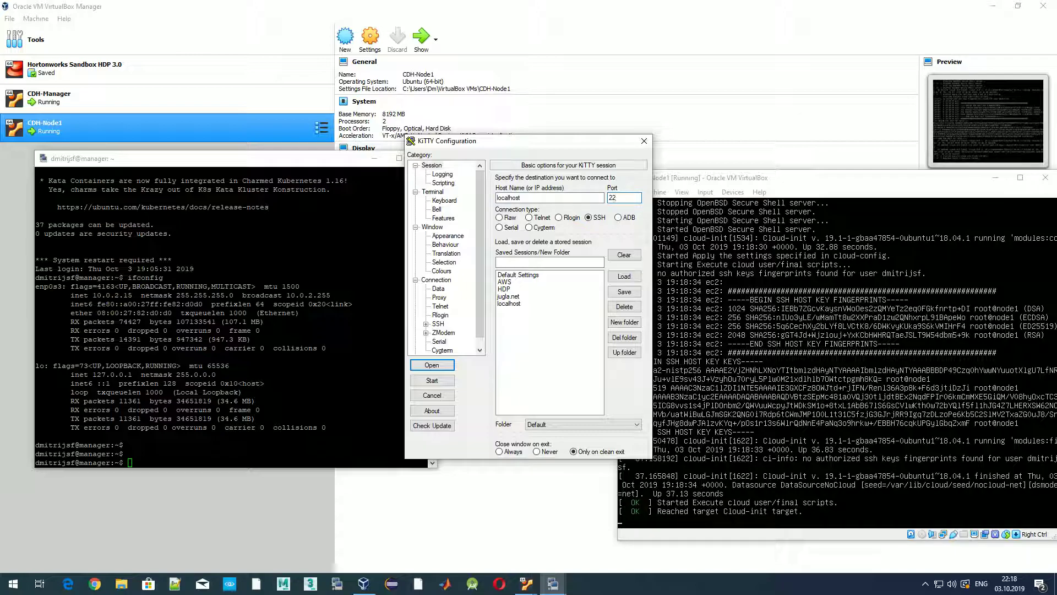
text(2)
key(Return)
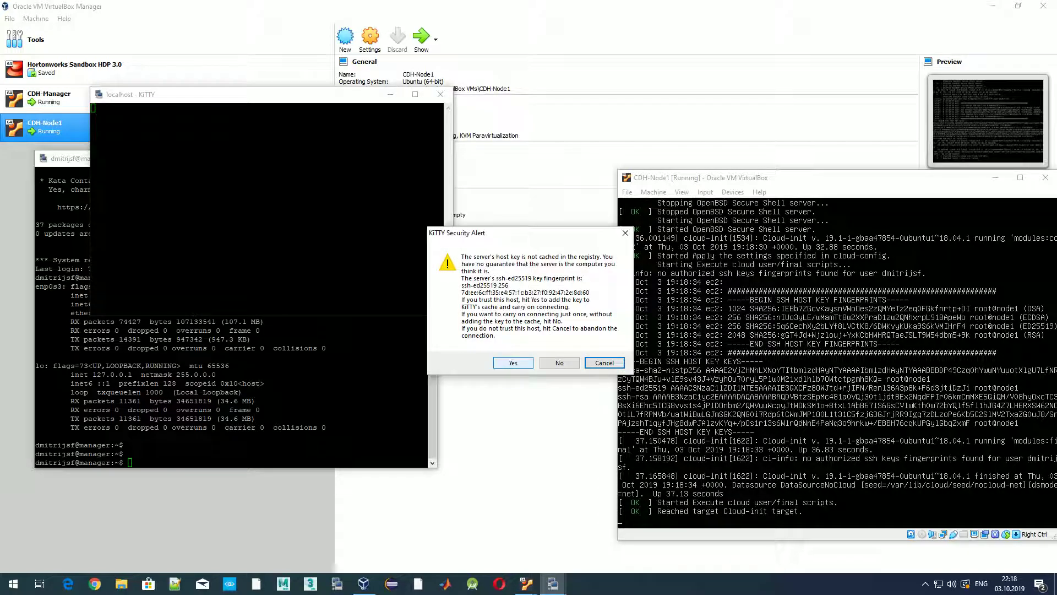
click(513, 363)
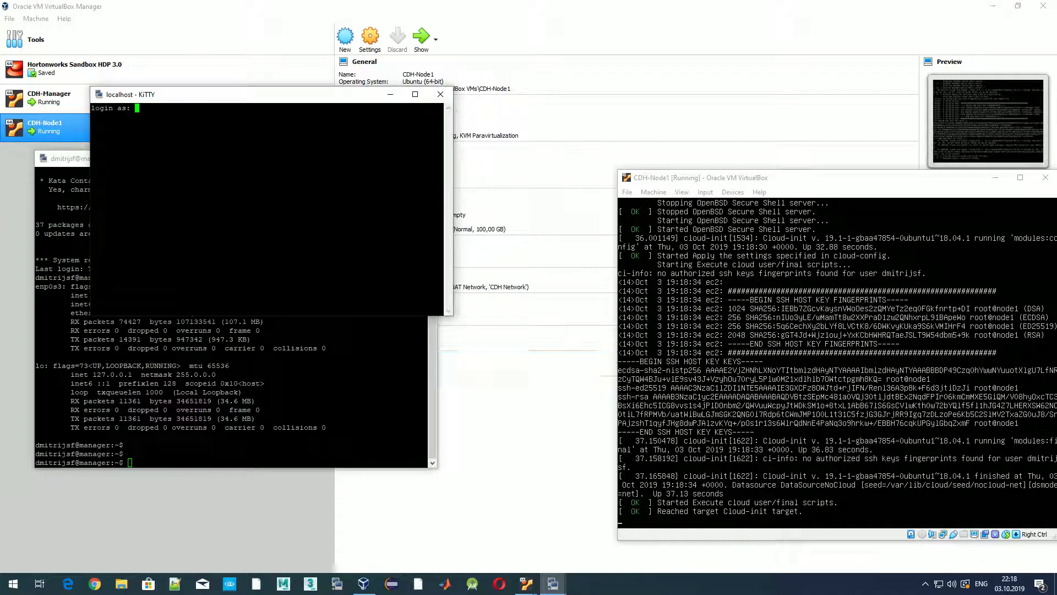
Log in to node1's SSH session with the account username and password, and place its terminal beside the manager's, made taller
text(dmitrijsf)
key(Return)
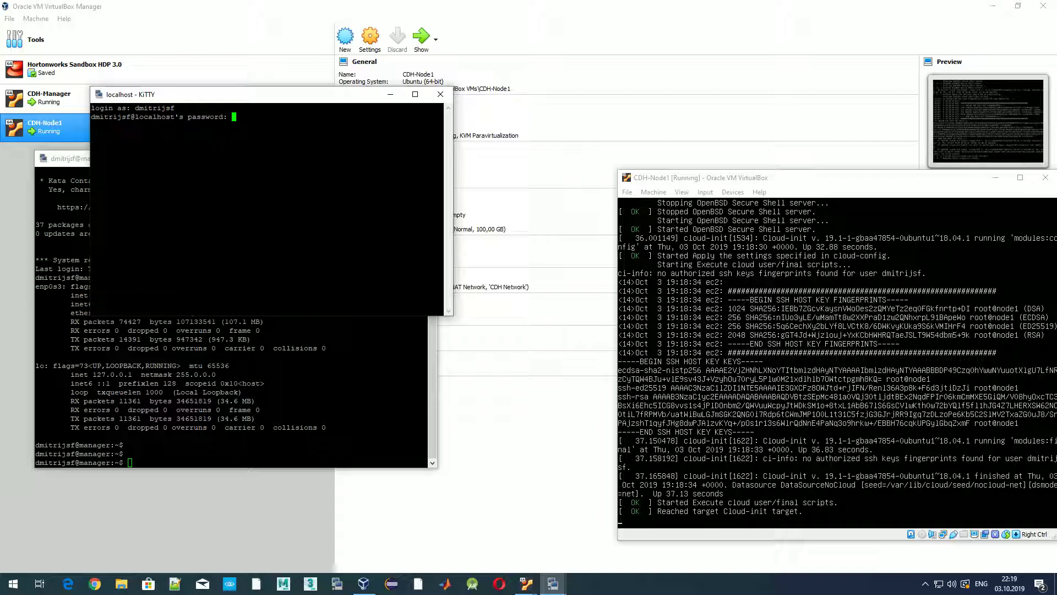
key(Return)
drag(262, 94, 610, 157)
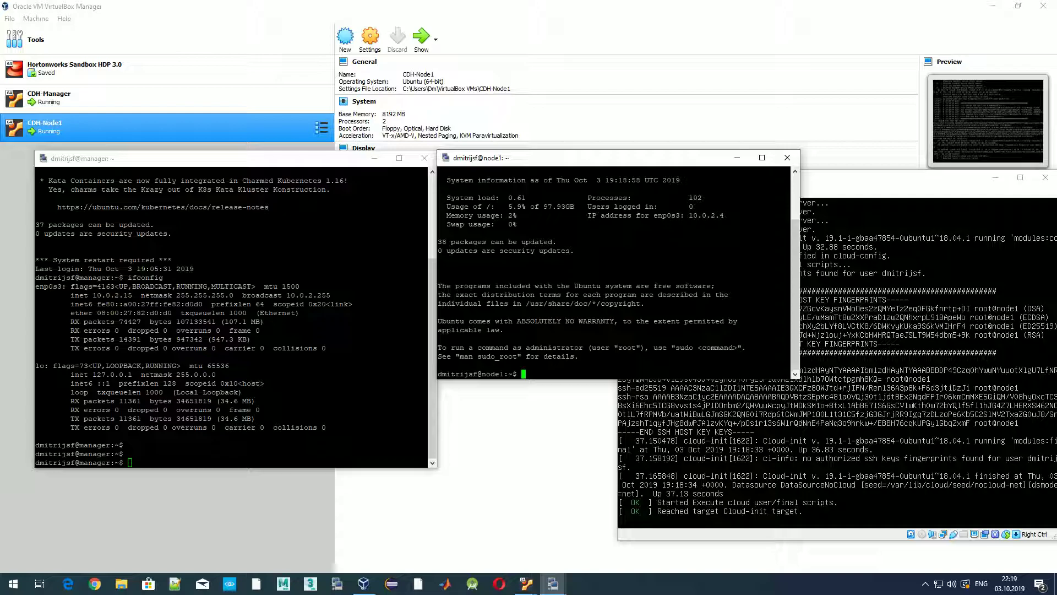
drag(598, 379, 599, 468)
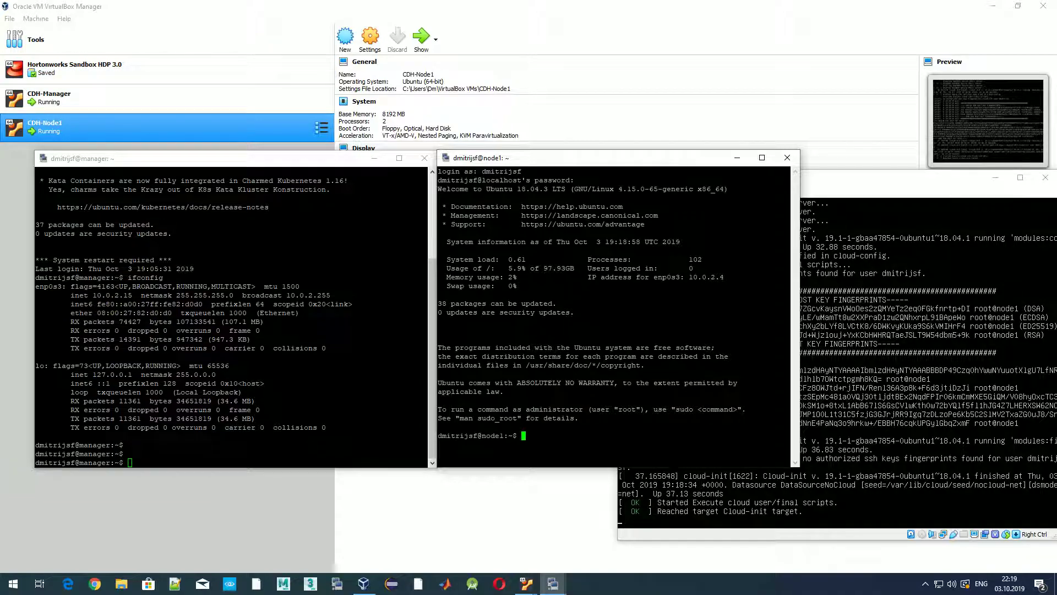
Ping the manager at 10.0.2.15 from node1, and run ifconfig in the manager's session
text(ping 10.0.2.15)
key(Return)
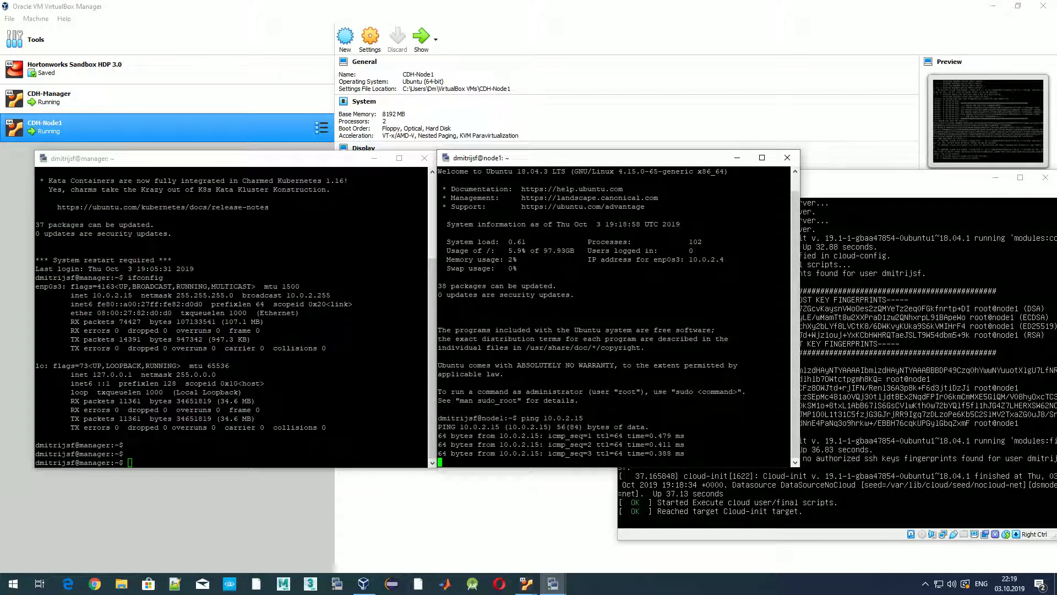
key(alt+Tab)
text(i)
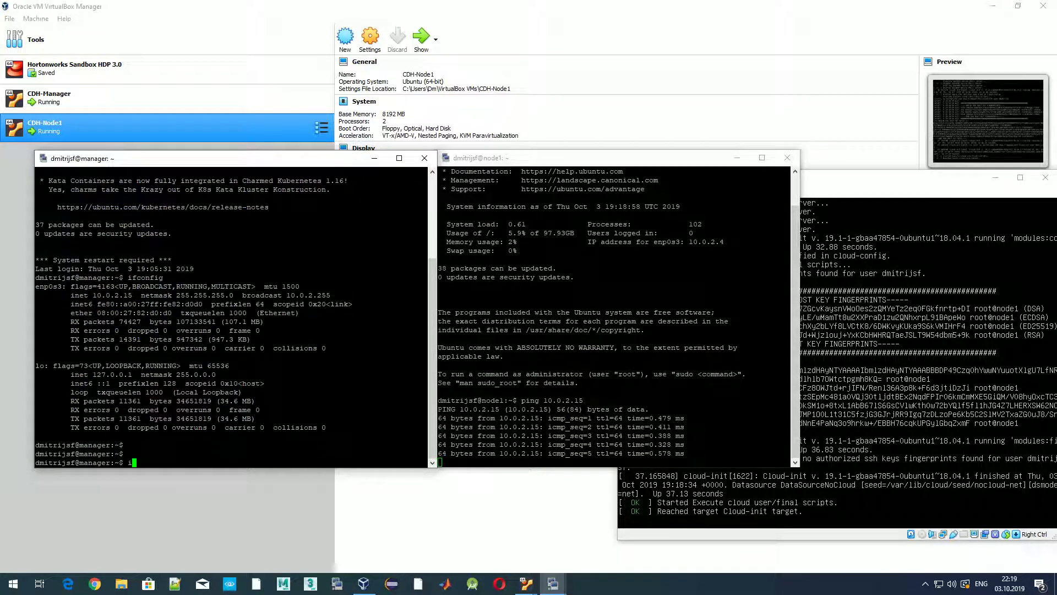
text(fcofig)
key(Return)
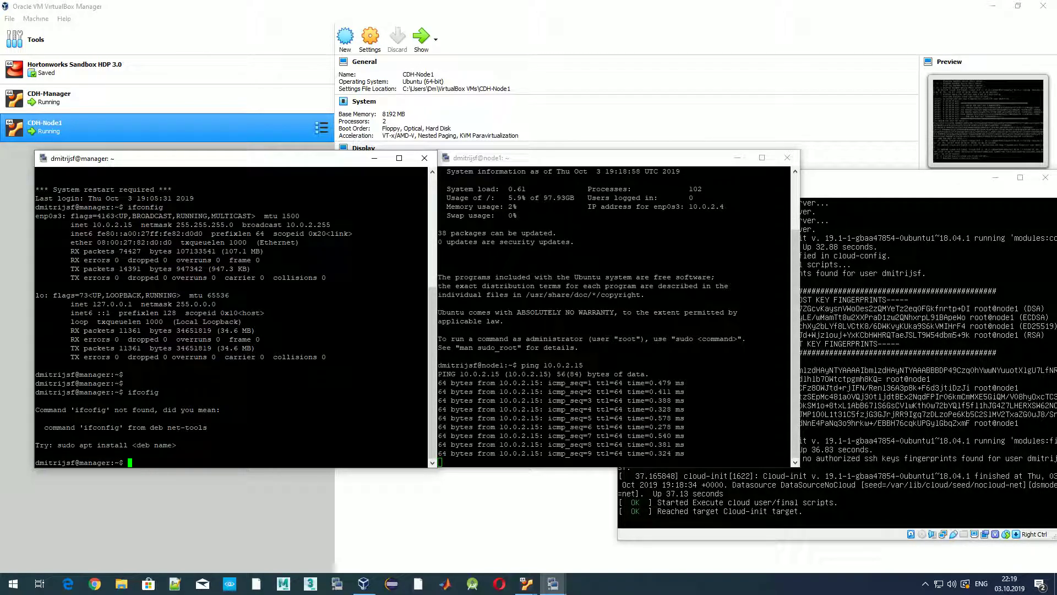
text(ifconfig)
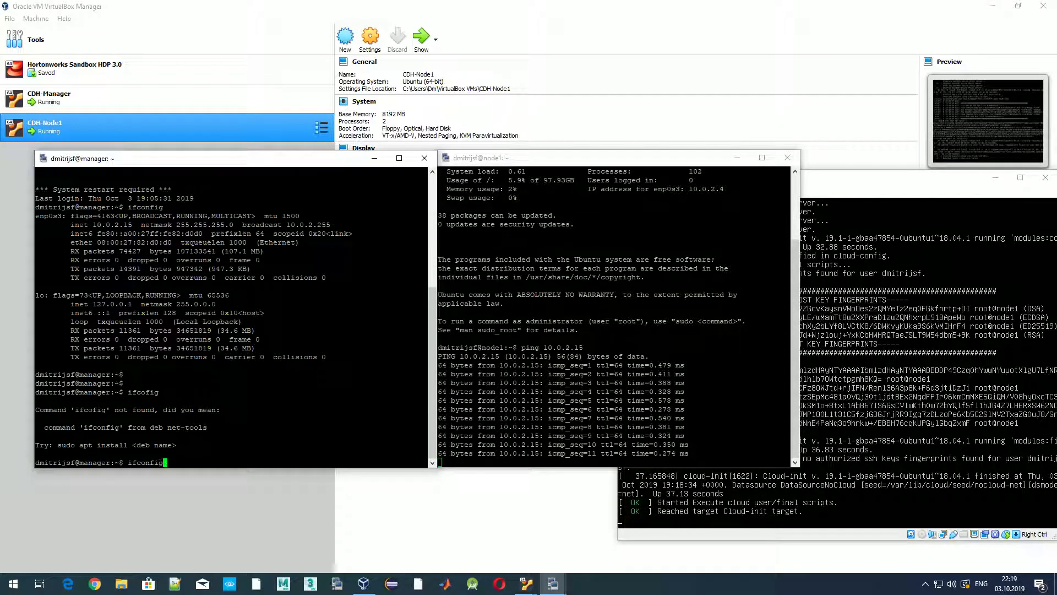
key(Return)
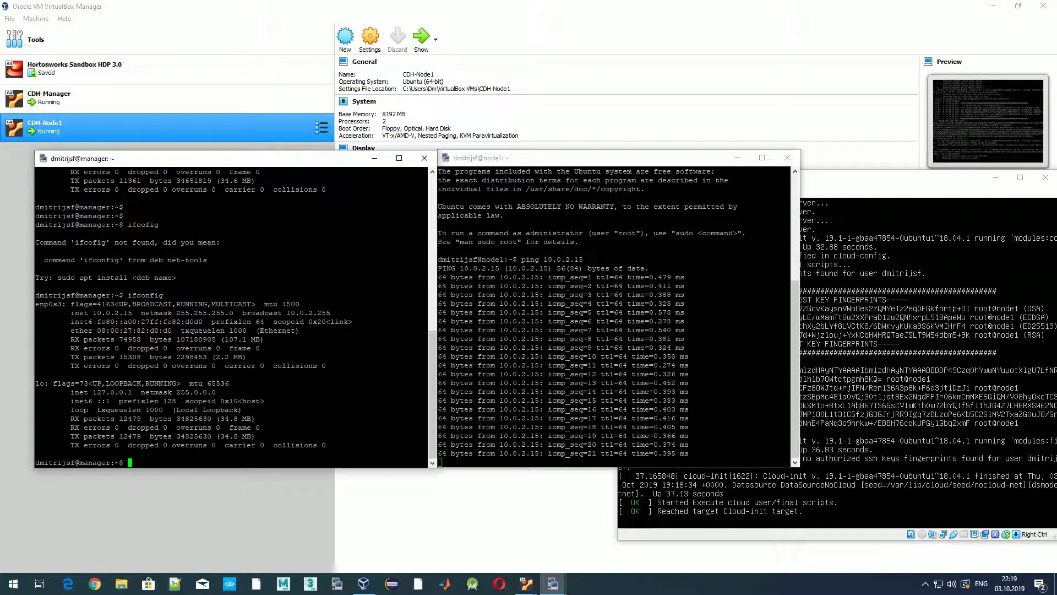
Stop the ping running on node1, and ping node1 at 10.0.2.4 from the manager's session
click(614, 353)
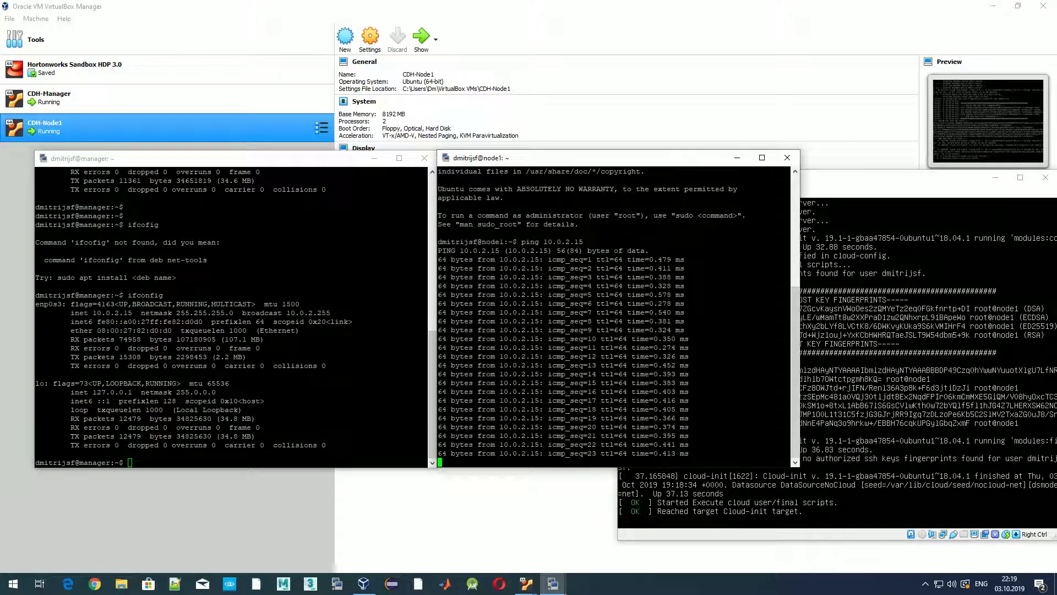
key(ctrl+c)
click(264, 352)
text(ping 10.2)
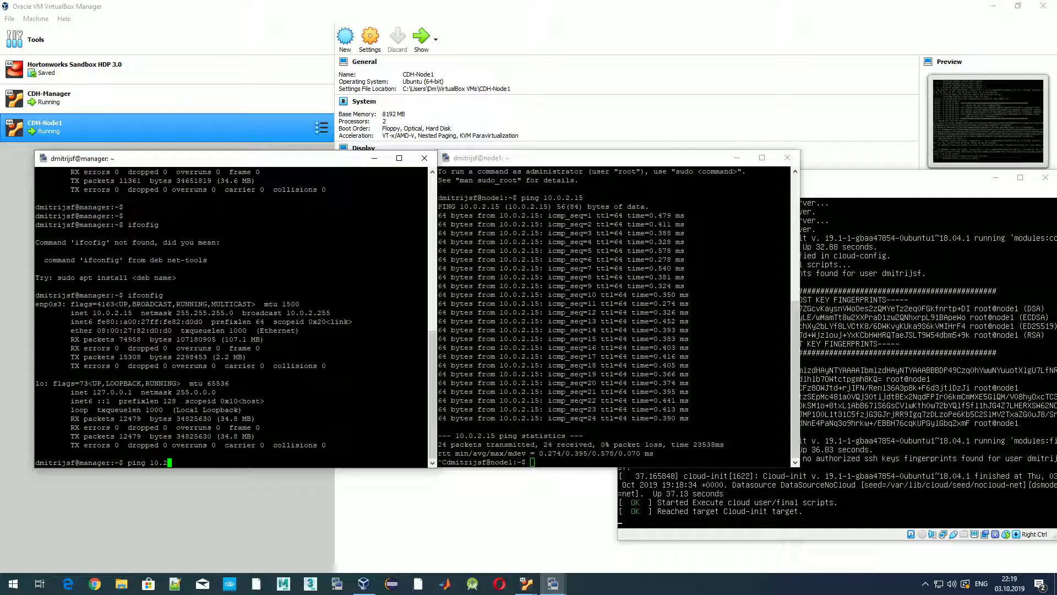
key(BackSpace)
text(0.2.2)
key(BackSpace)
text(4)
key(Return)
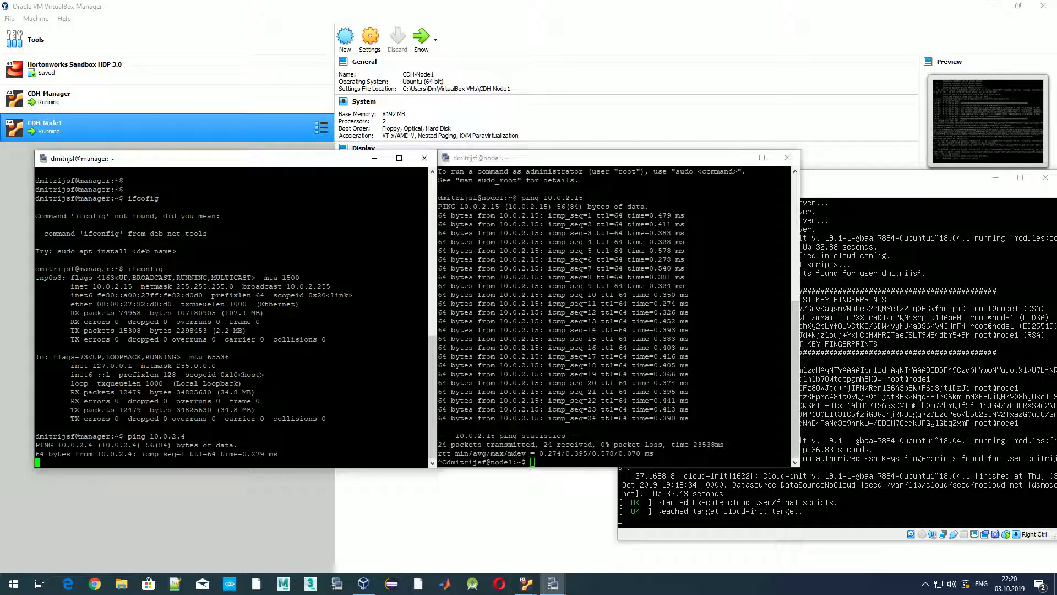
Run ifconfig in node1's session, and stop the ping running on the manager
click(533, 462)
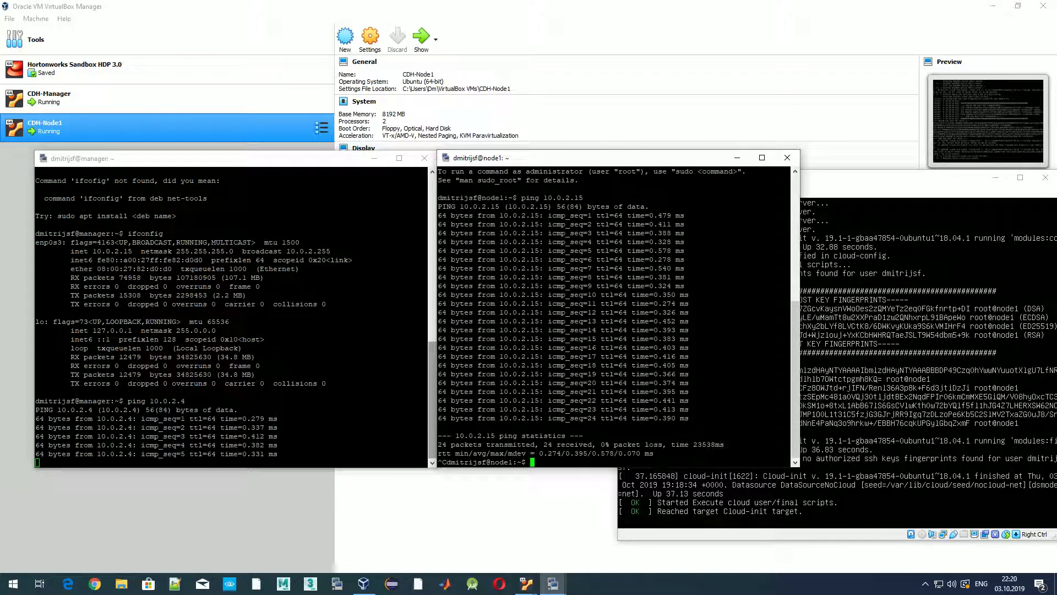
text(ifconfig)
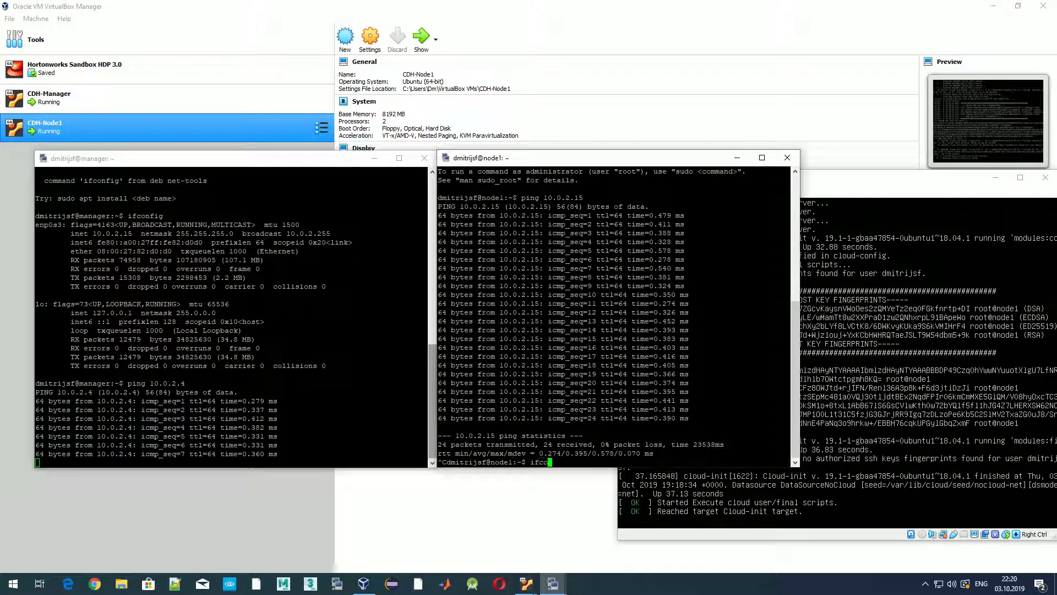
key(Return)
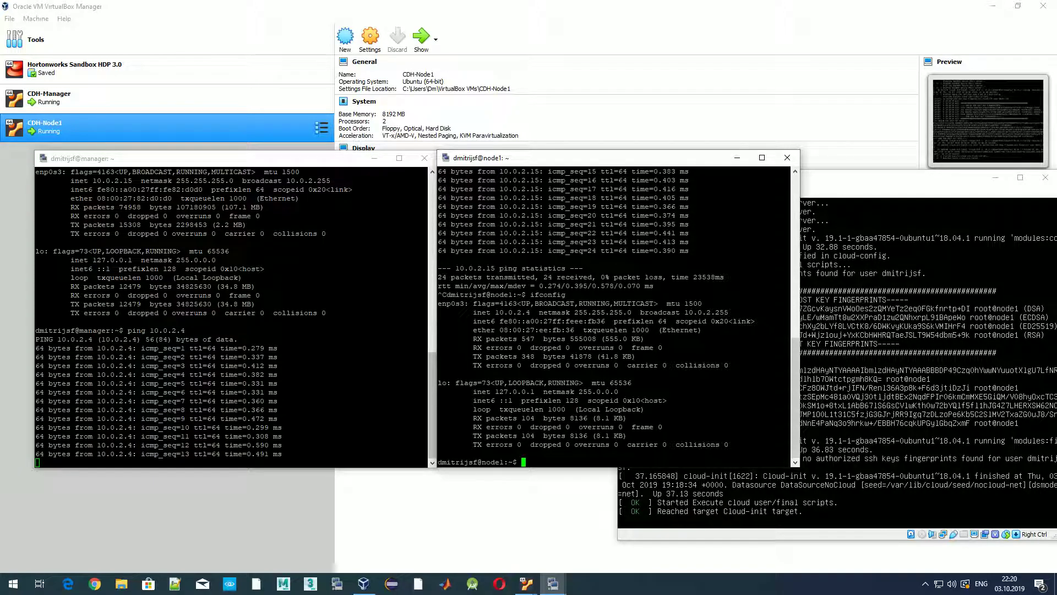
click(231, 353)
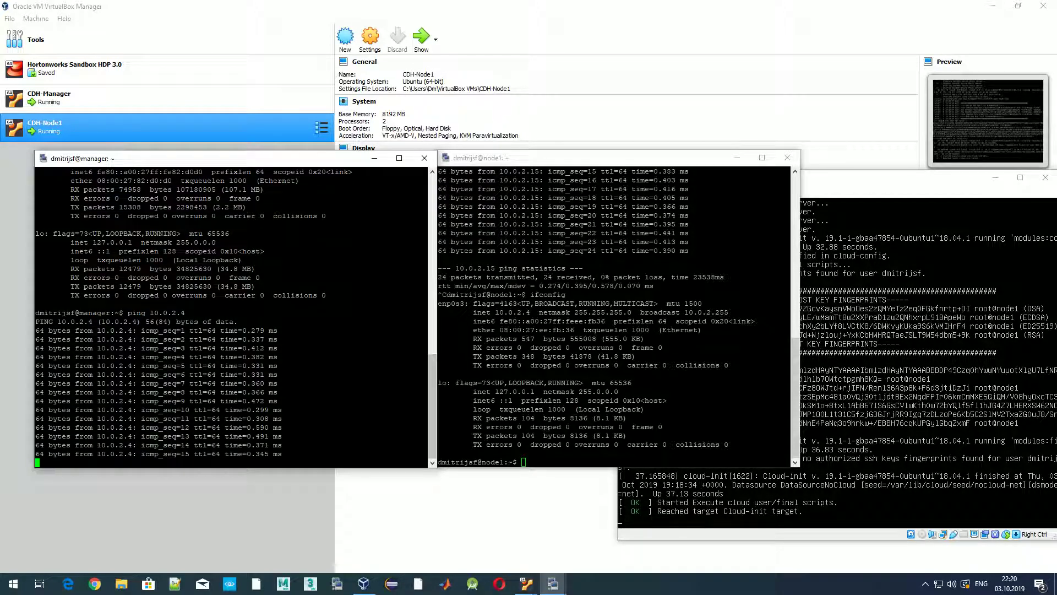
key(ctrl+c)
End both the node1 and manager SSH sessions with the exit command
click(653, 444)
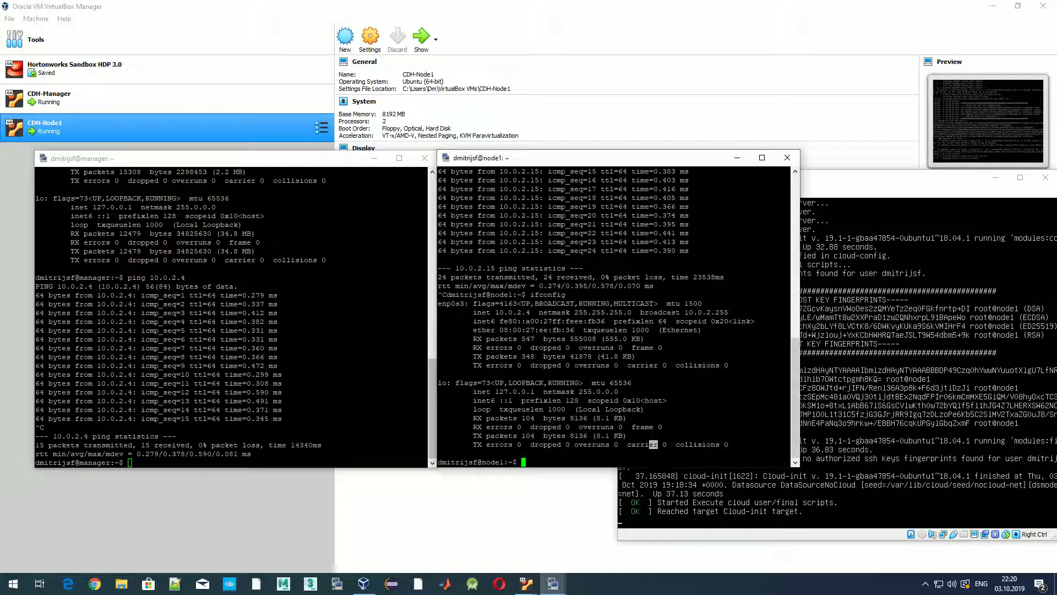
text(exit)
key(Return)
text(exit)
key(Return)
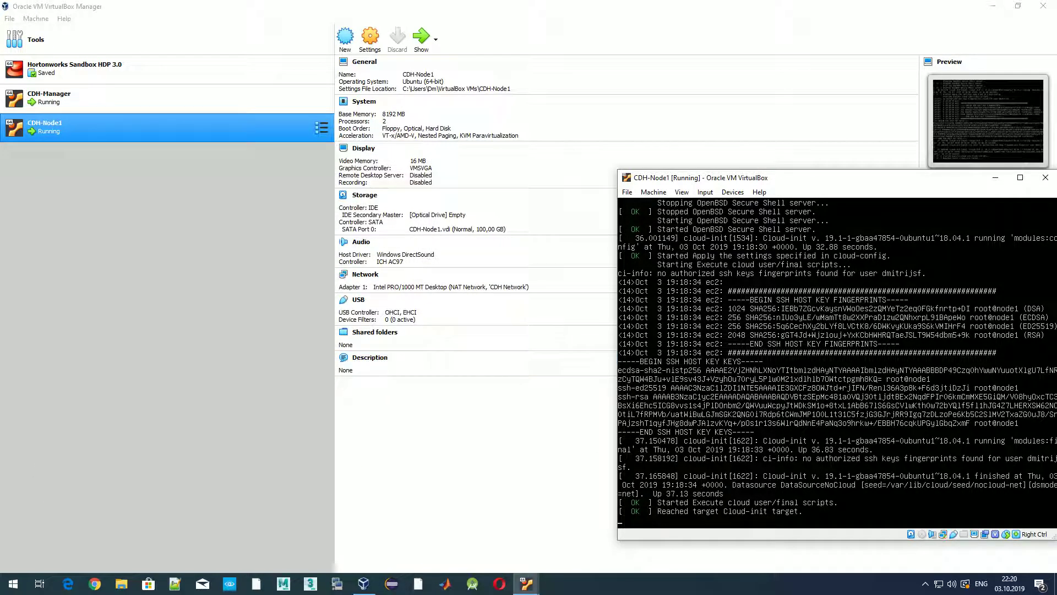
Shut down CDH-Node1 by closing its console with the option to send the shutdown signal
drag(881, 177, 561, 139)
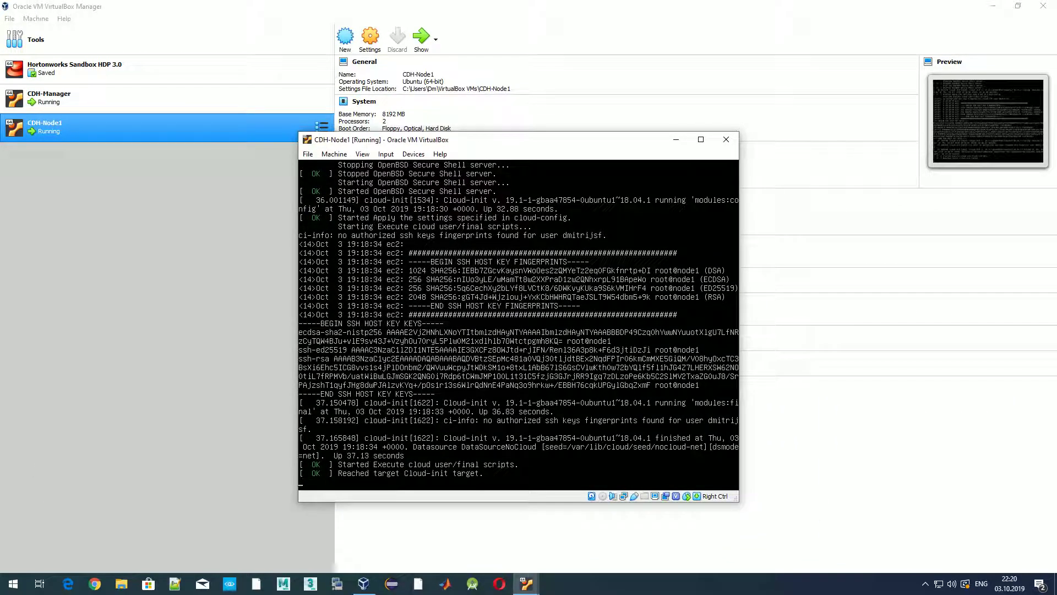
click(727, 140)
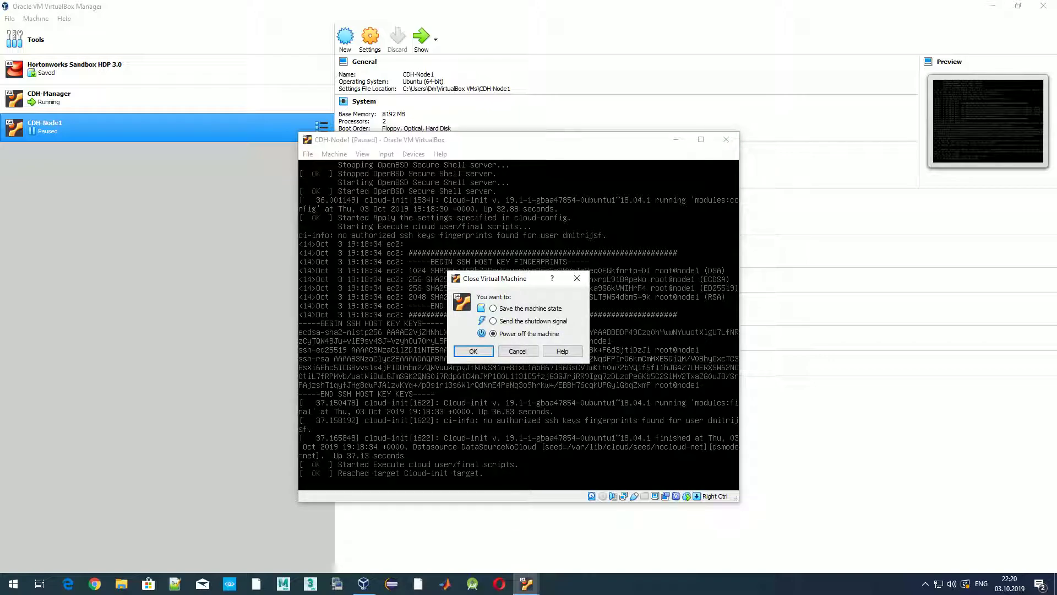
click(473, 351)
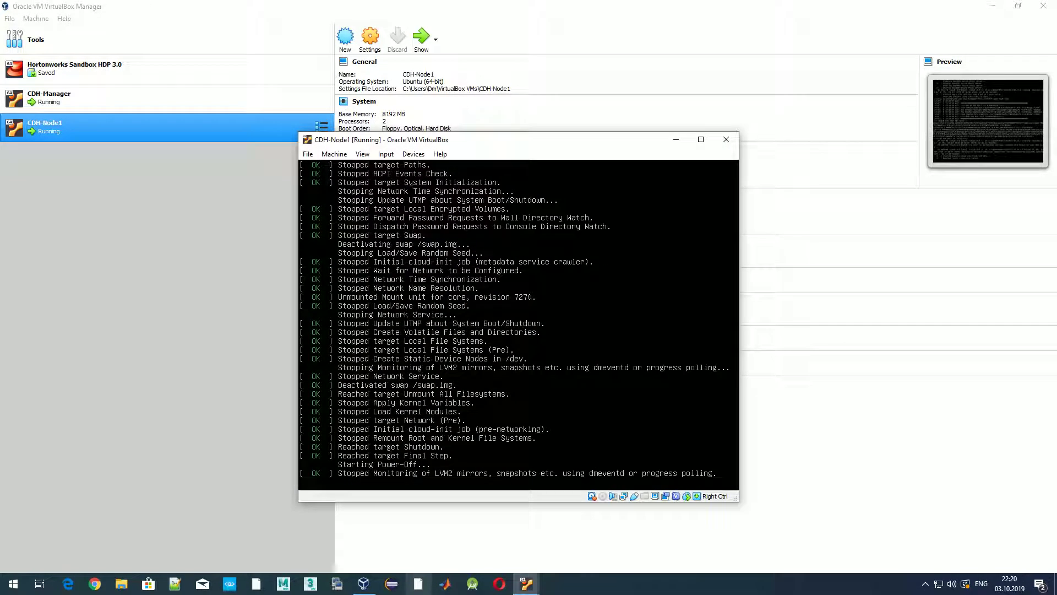
Bring up the CDH-Manager console and shut that machine down by sending the shutdown signal
click(526, 583)
click(467, 163)
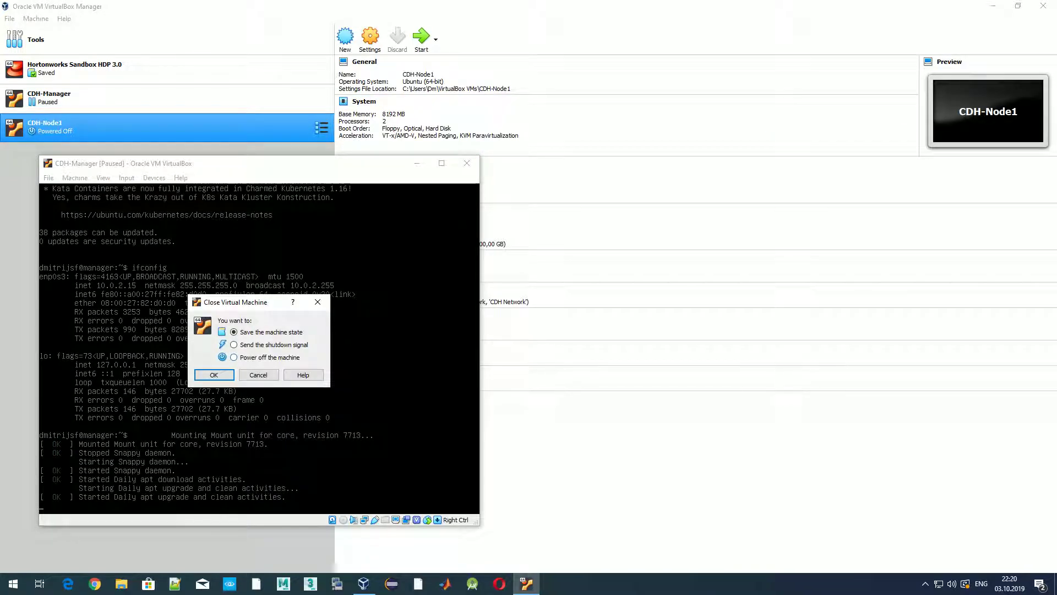
key(Return)
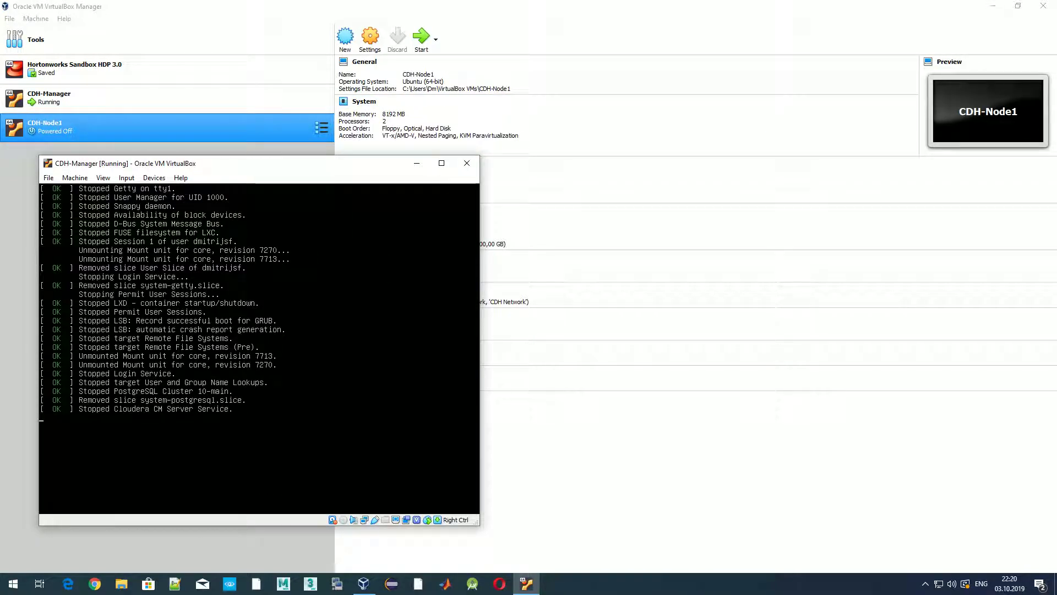